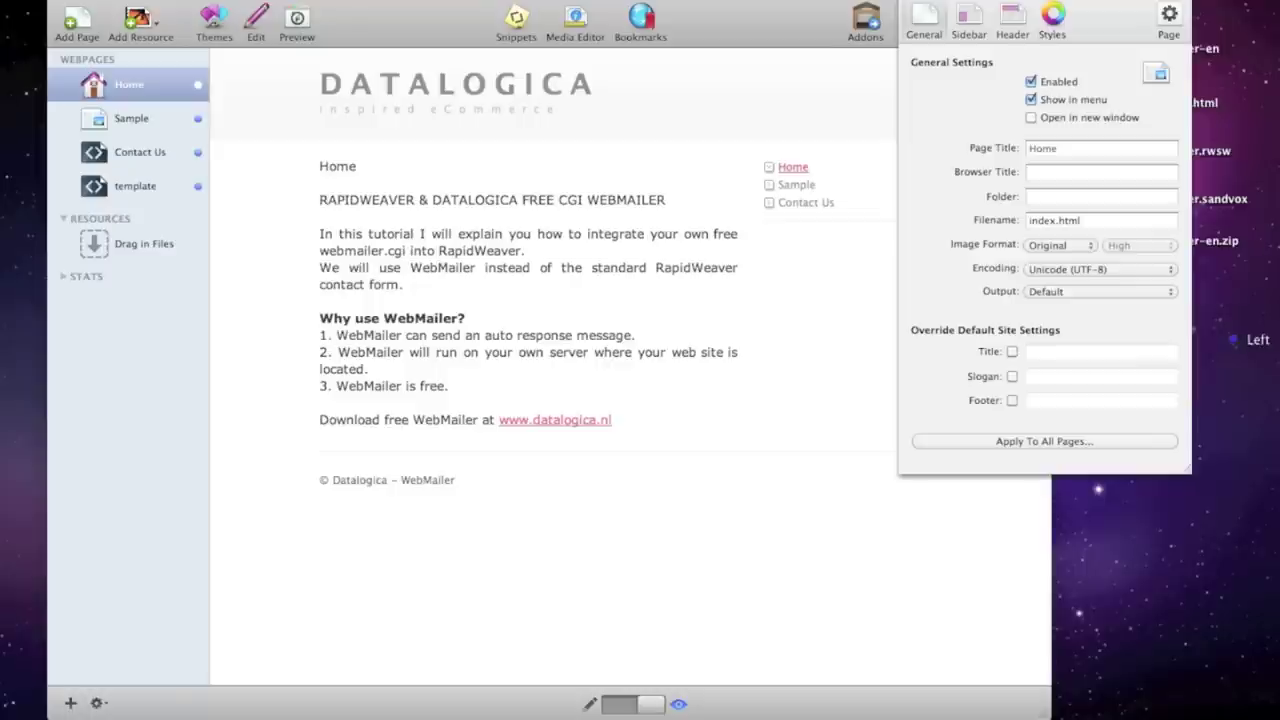
# Close the Page Info inspector and select the webmailer-en.zip archive and the unzipped webmailer-en folder.
pyautogui.click(1234, 340)
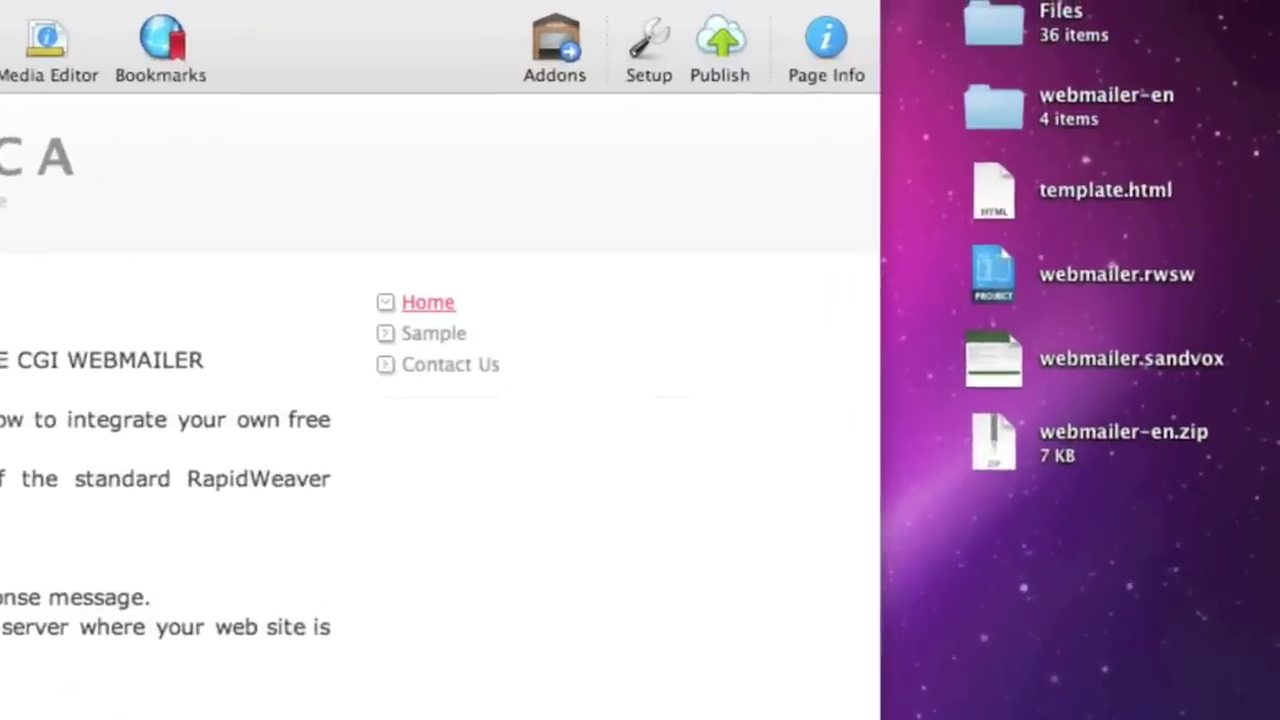
pyautogui.click(987, 440)
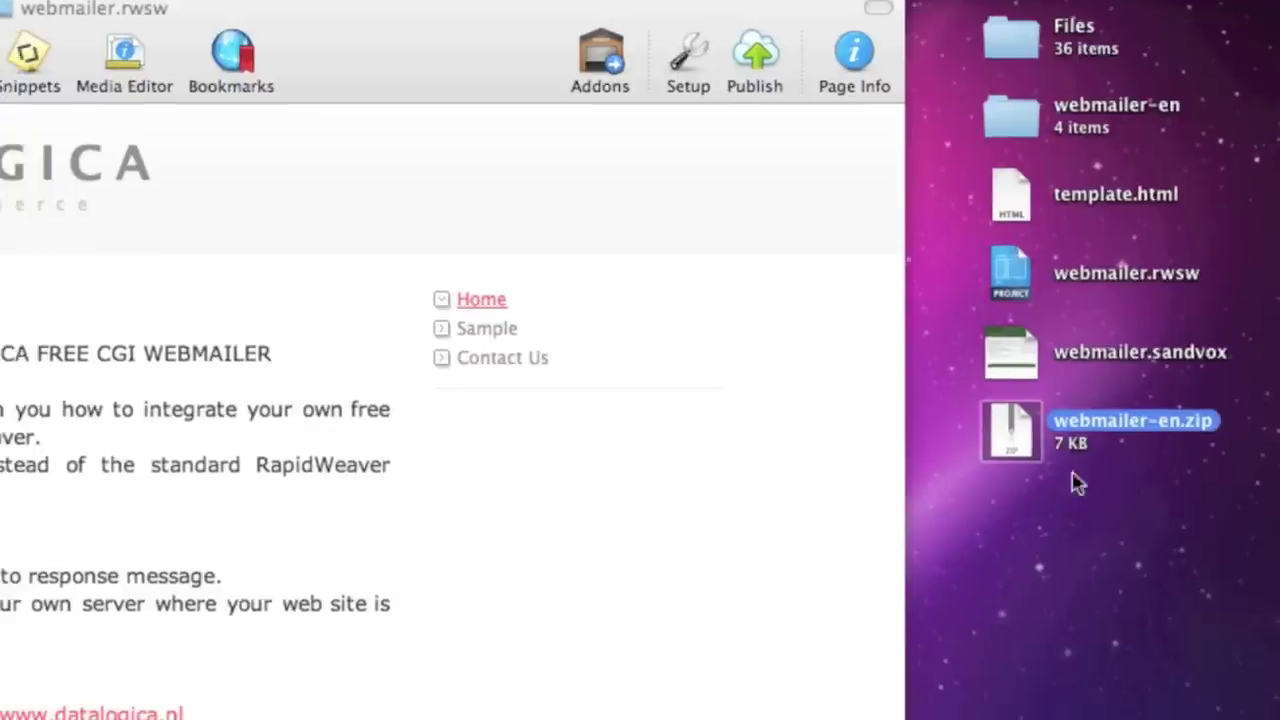
pyautogui.click(1030, 122)
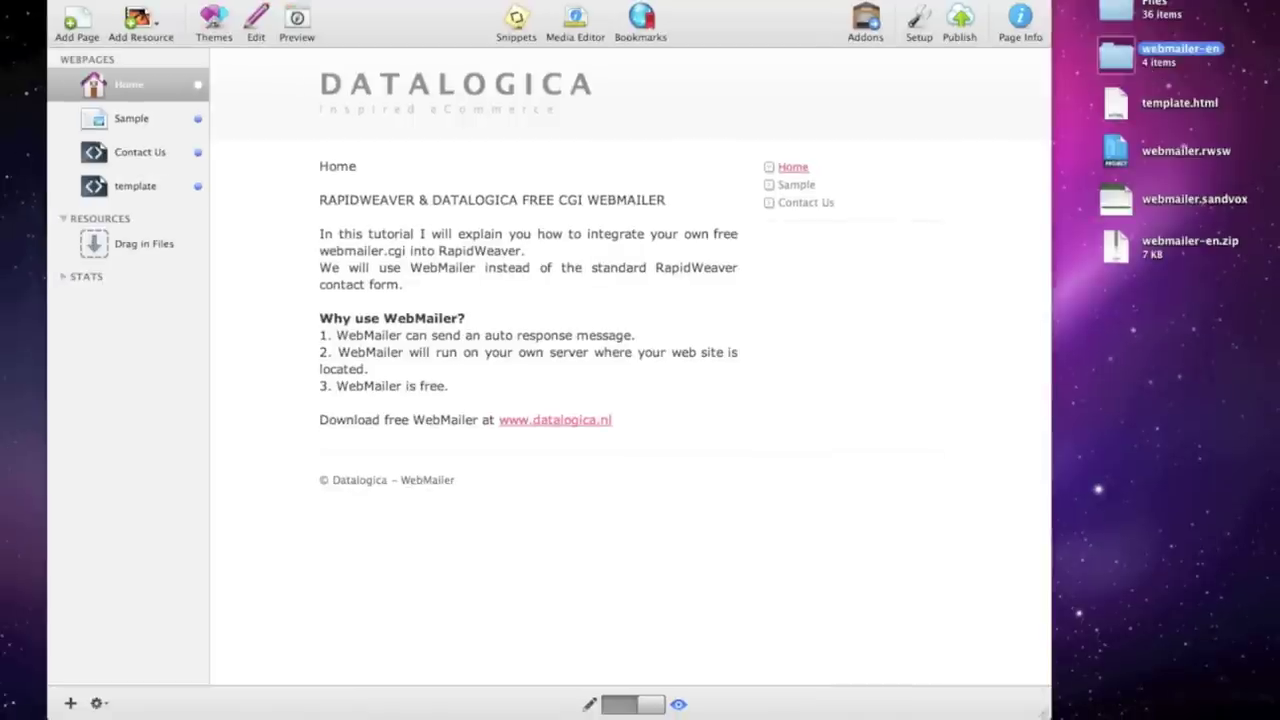
# Open the webmailer-en folder and point out readme.txt, template.html, sampleform.html and webmailer.cgi.
pyautogui.press('super+o')
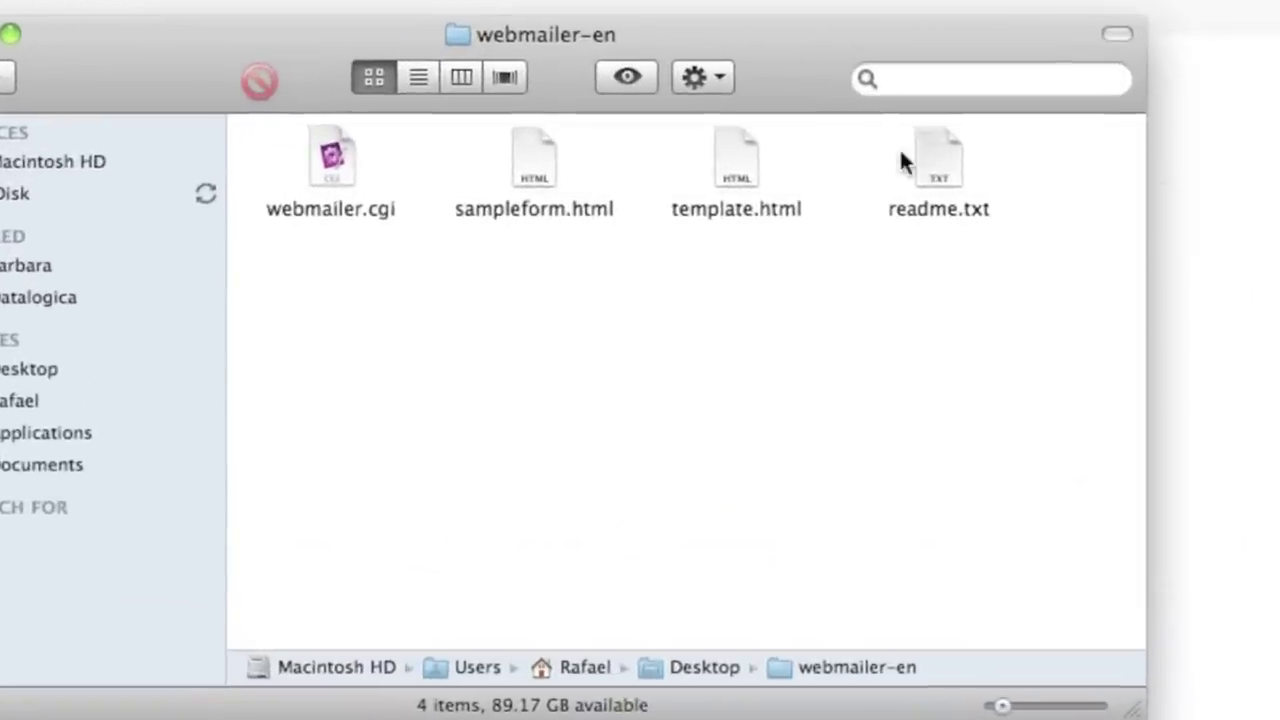
pyautogui.click(931, 153)
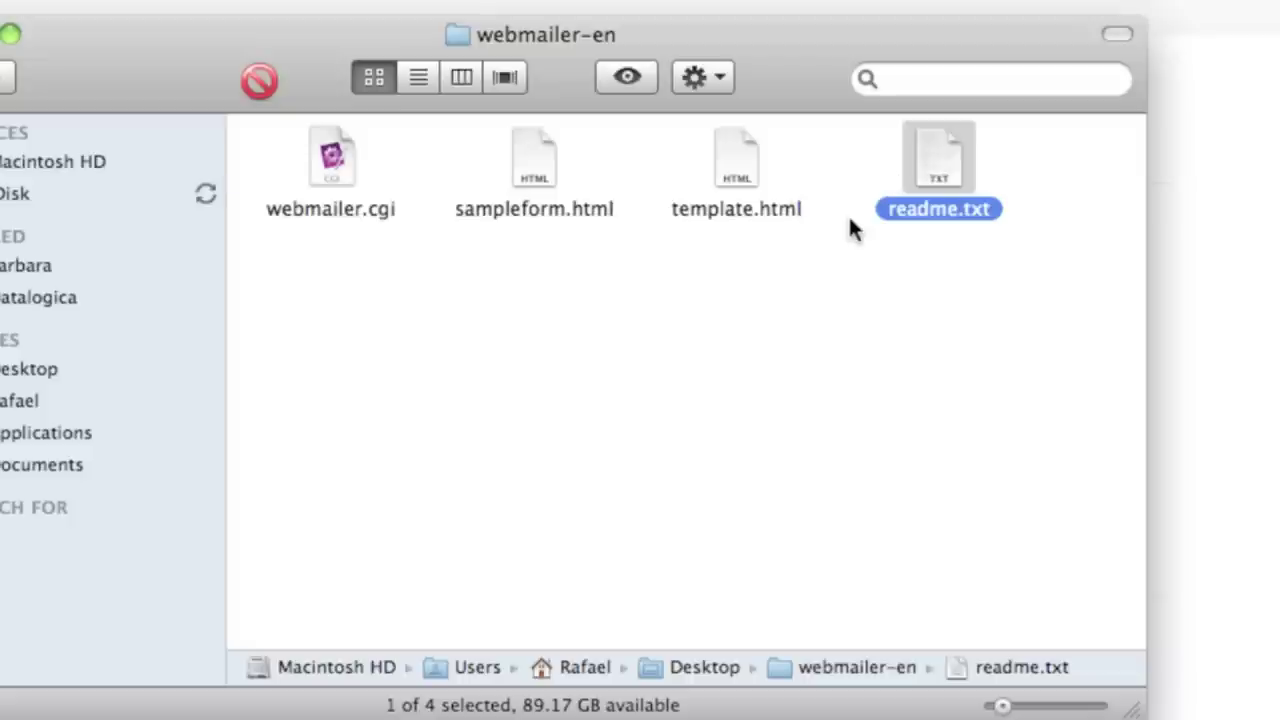
pyautogui.click(740, 165)
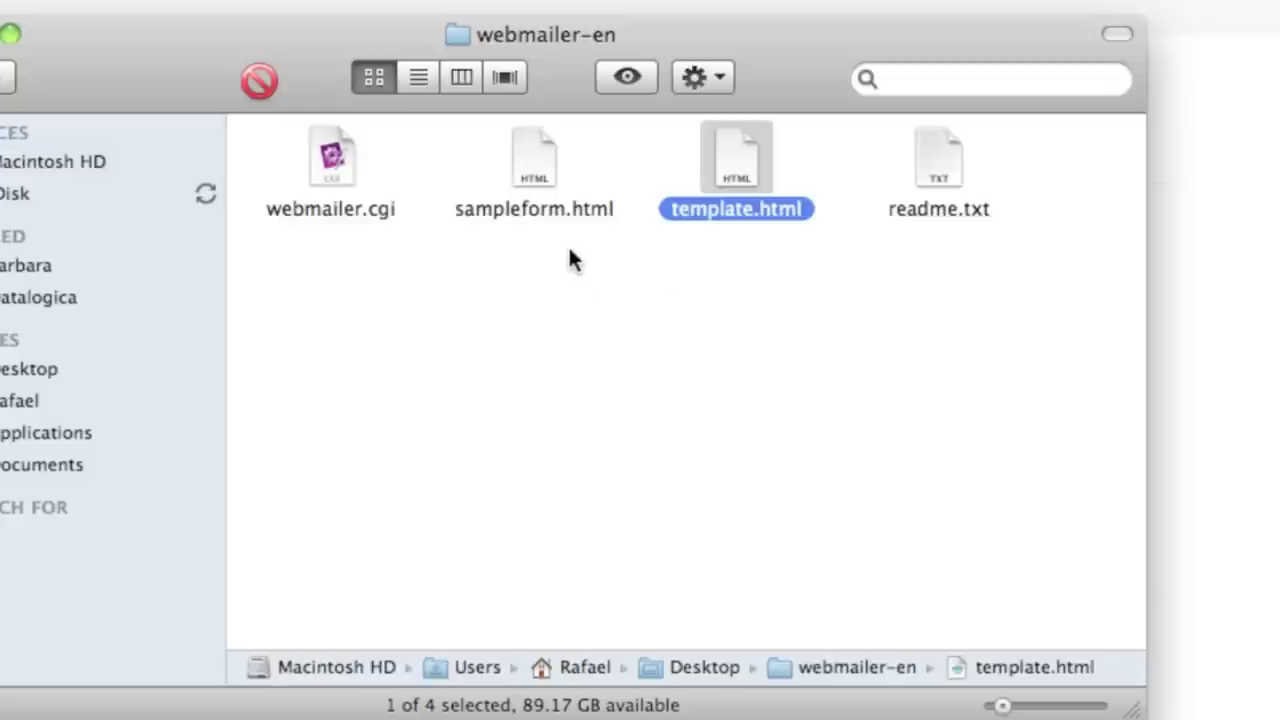
pyautogui.click(533, 175)
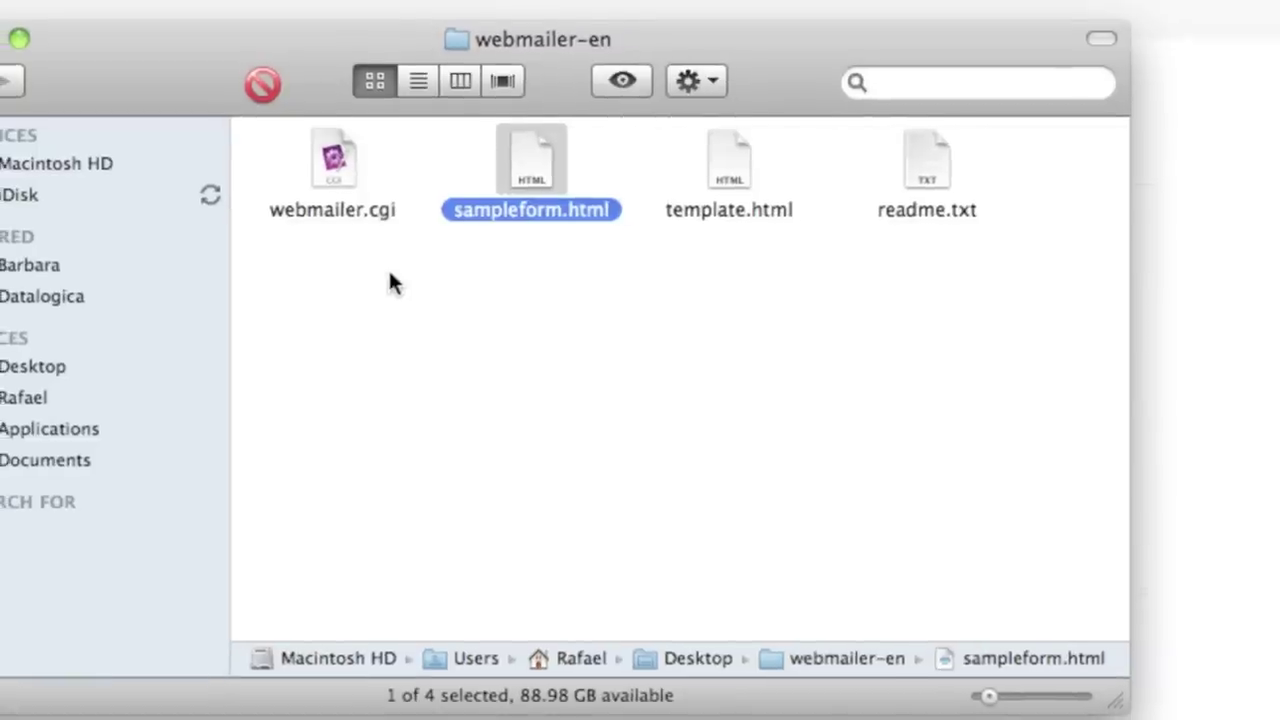
pyautogui.click(330, 164)
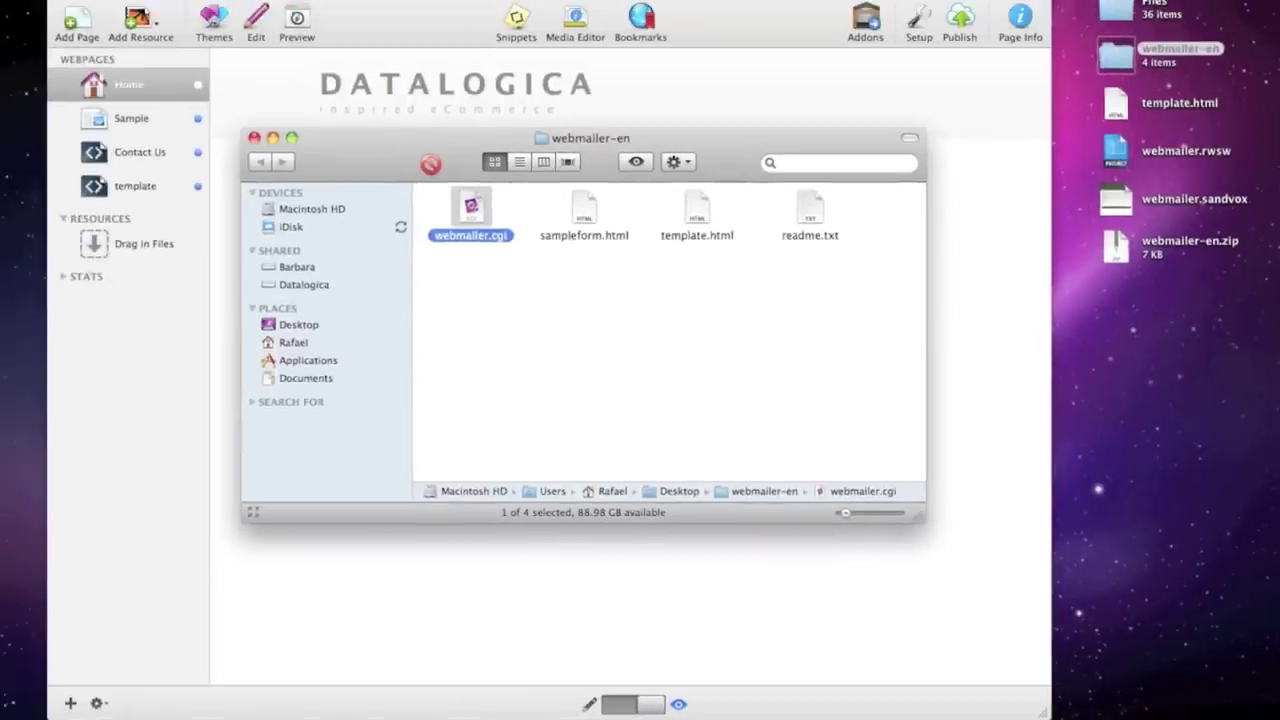
pyautogui.click(473, 714)
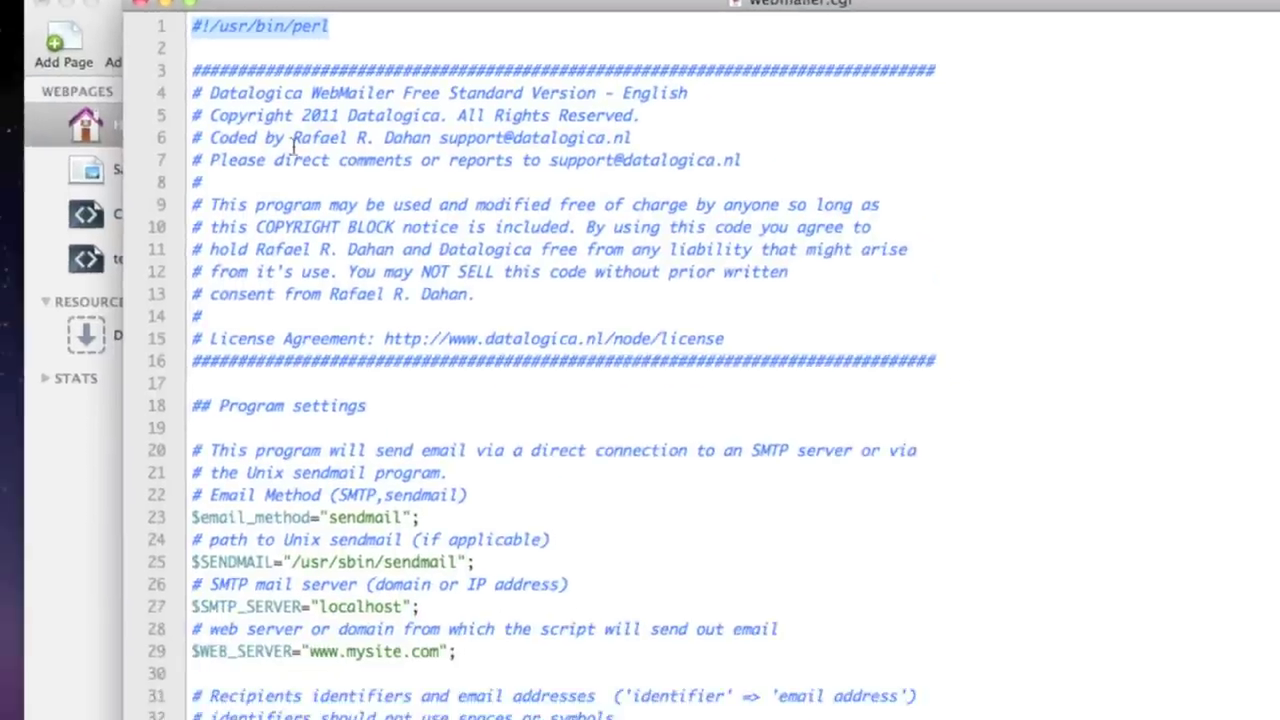
pyautogui.scroll(-3, 330, 175)
pyautogui.scroll(-1, 340, 185)
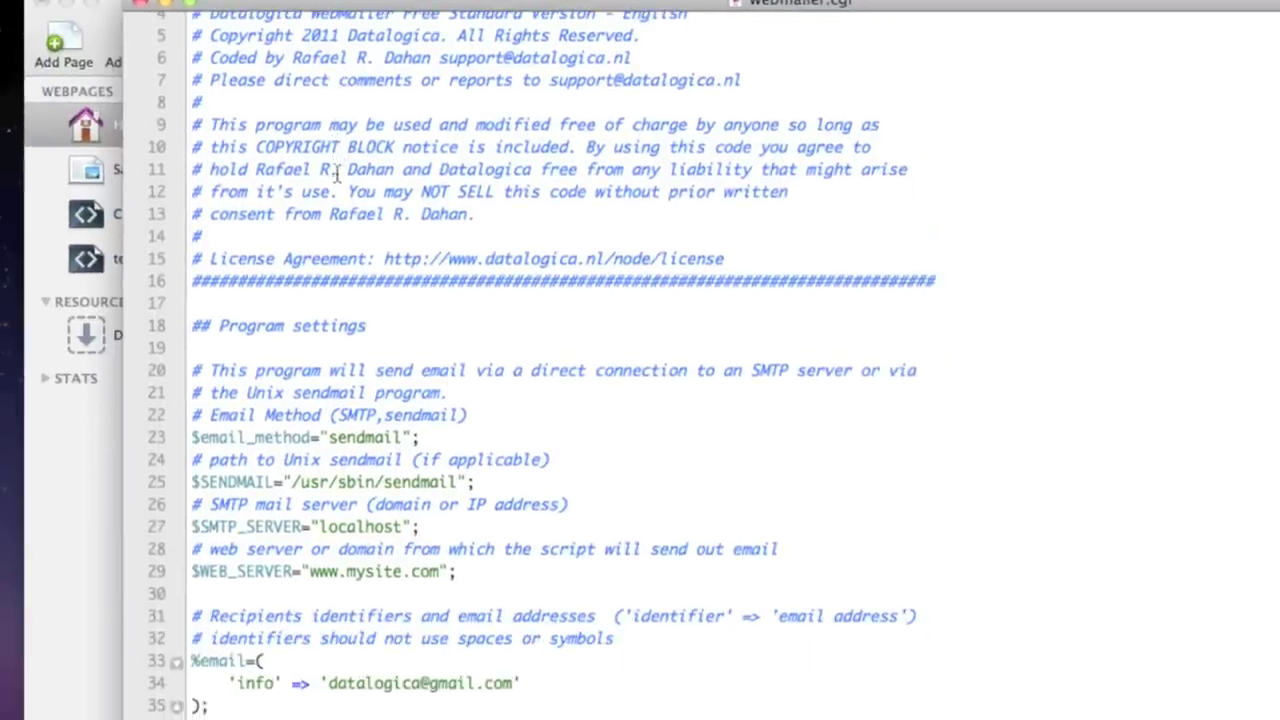
pyautogui.scroll(-7, 422, 400)
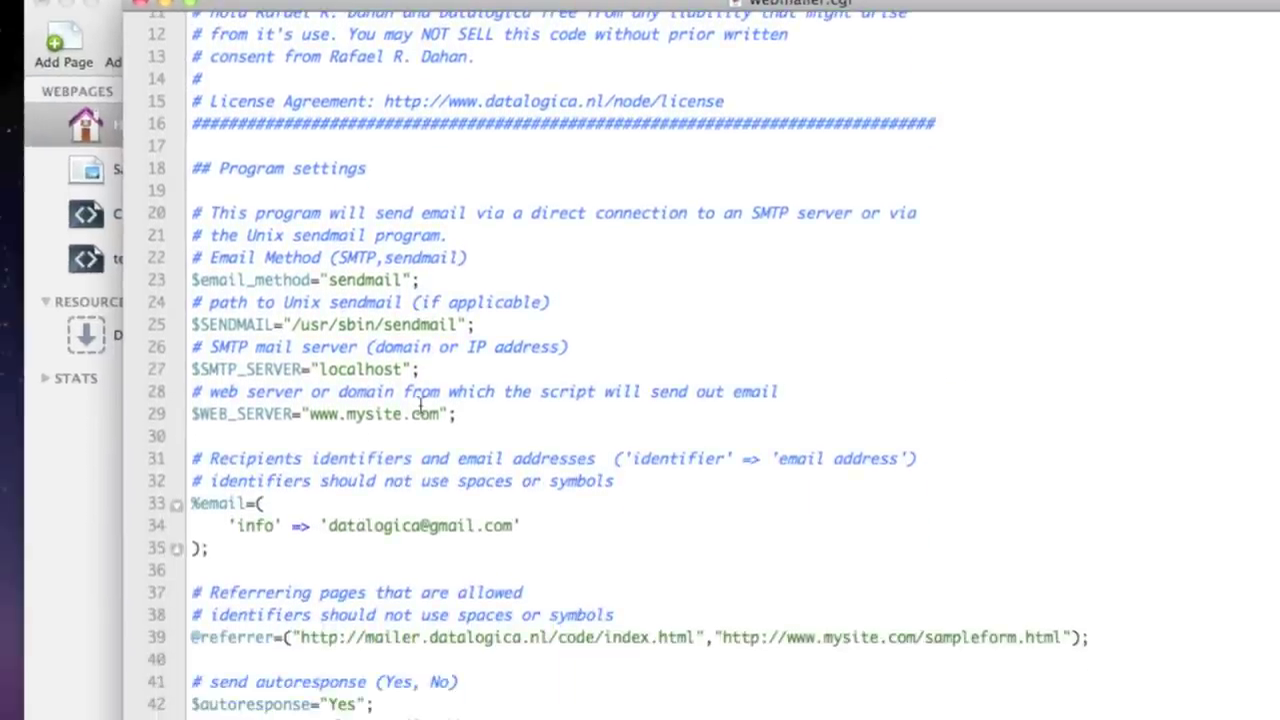
pyautogui.scroll(-6, 418, 403)
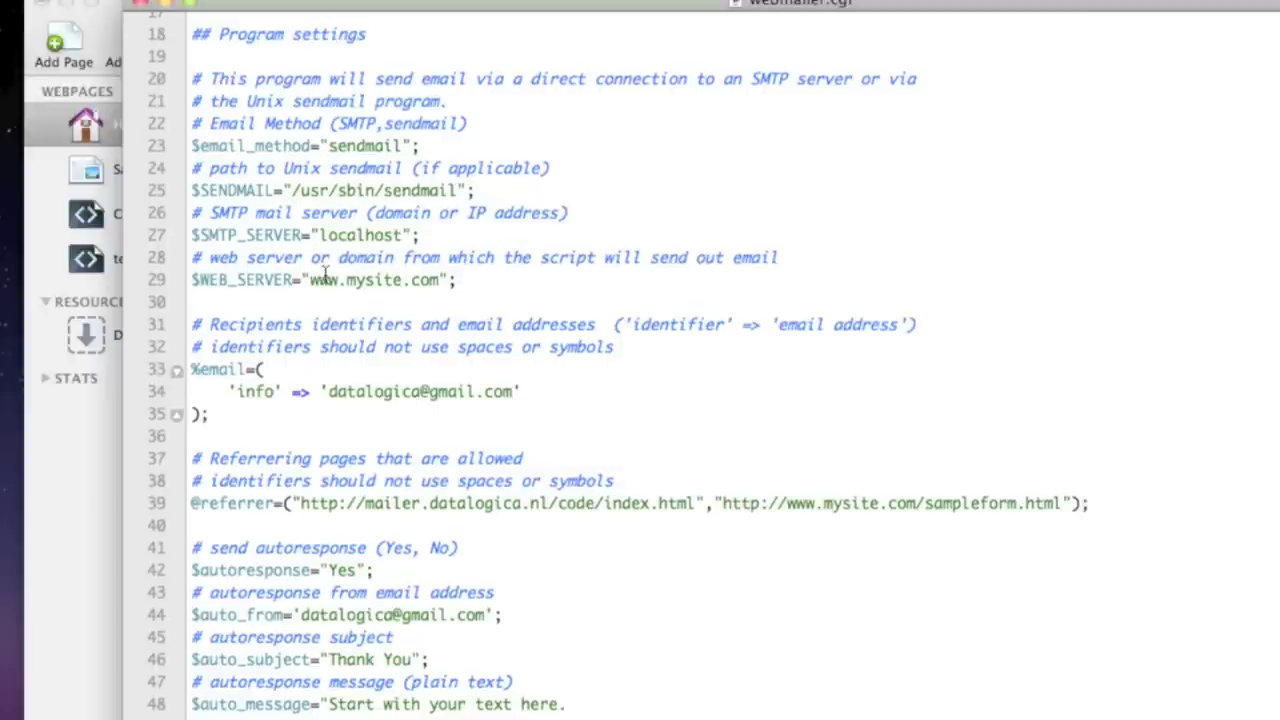
pyautogui.moveTo(309, 280); pyautogui.dragTo(433, 280)
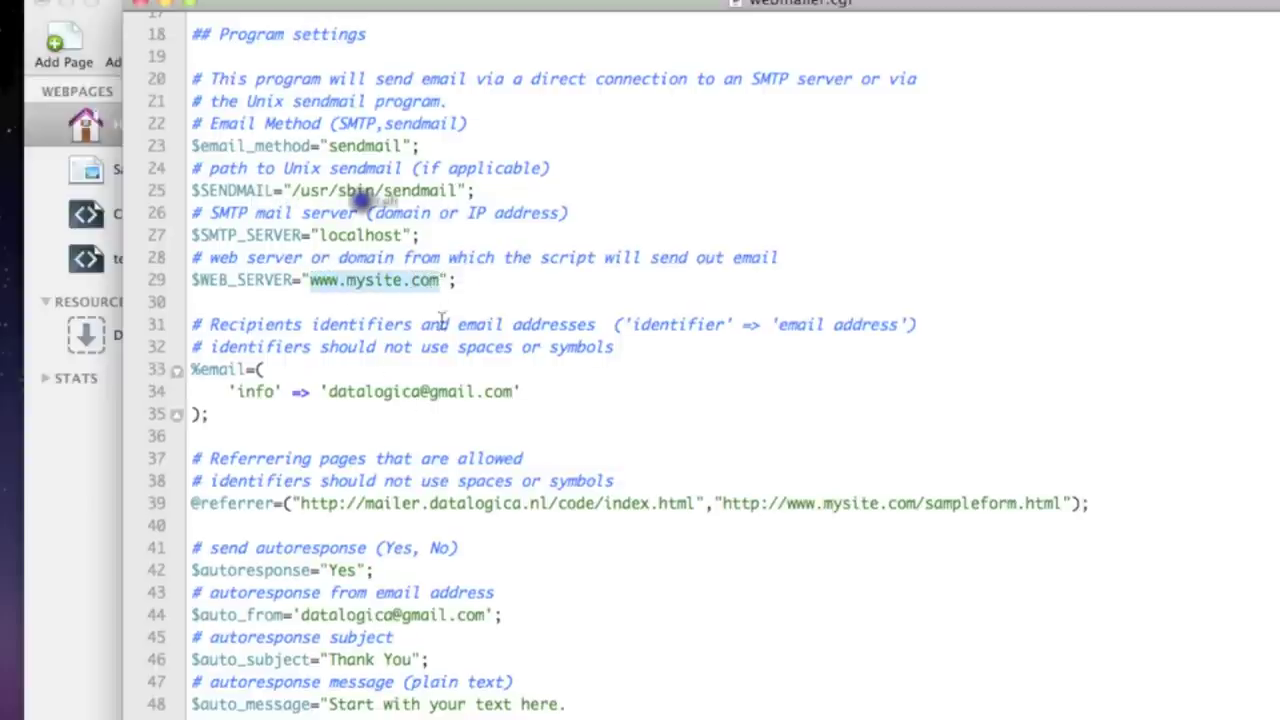
pyautogui.scroll(-3, 437, 328)
pyautogui.scroll(-2, 437, 326)
pyautogui.moveTo(327, 292); pyautogui.dragTo(512, 292)
pyautogui.scroll(-5, 443, 322)
pyautogui.moveTo(296, 302); pyautogui.dragTo(693, 302)
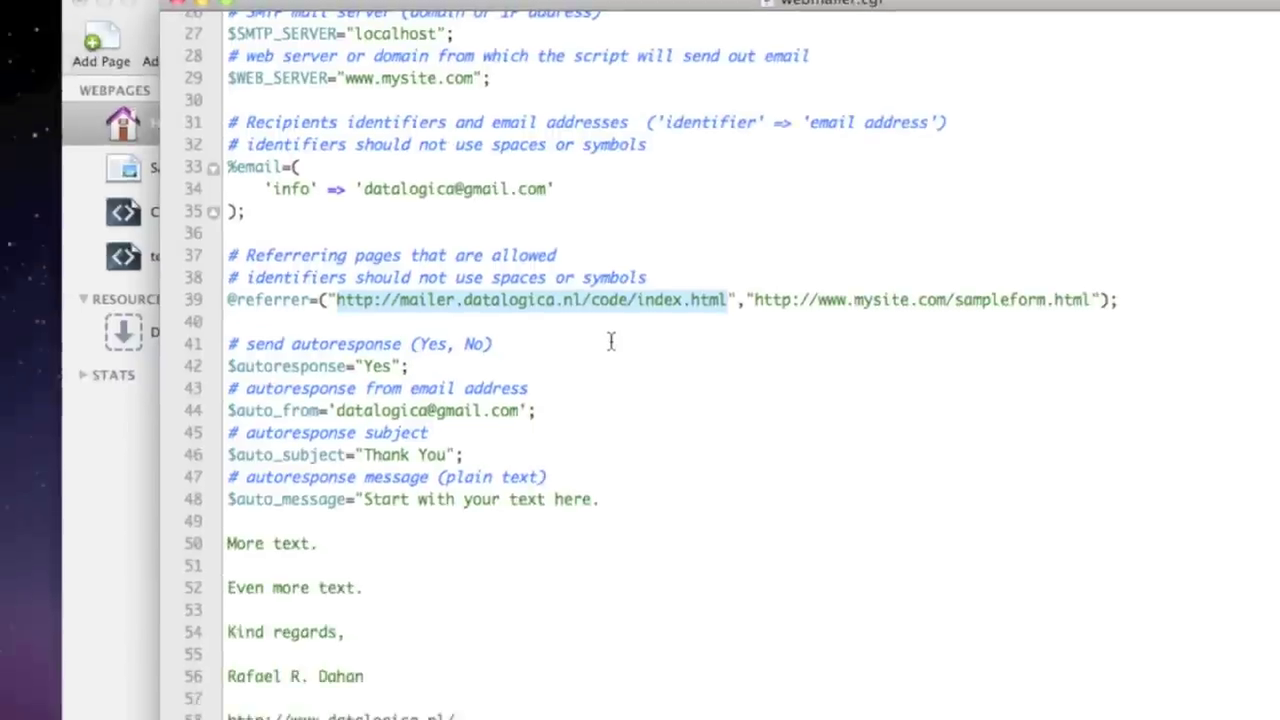
pyautogui.scroll(1, 315, 451)
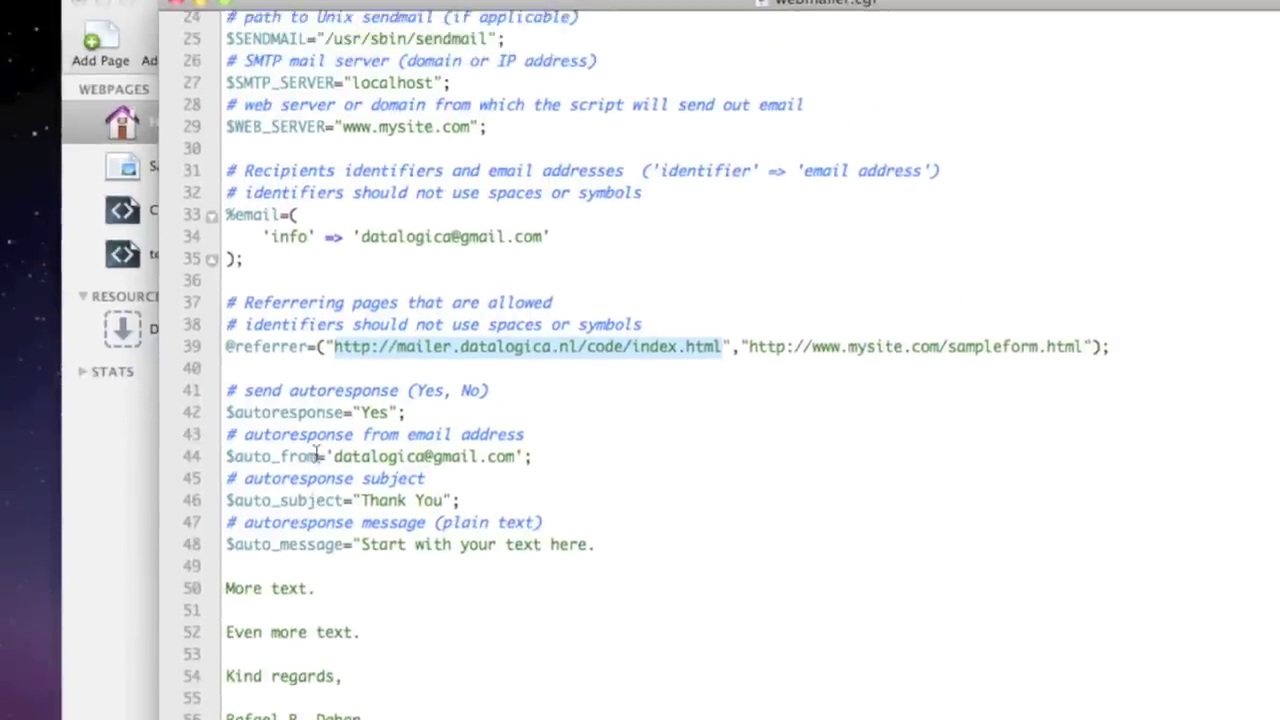
pyautogui.scroll(-3, 315, 451)
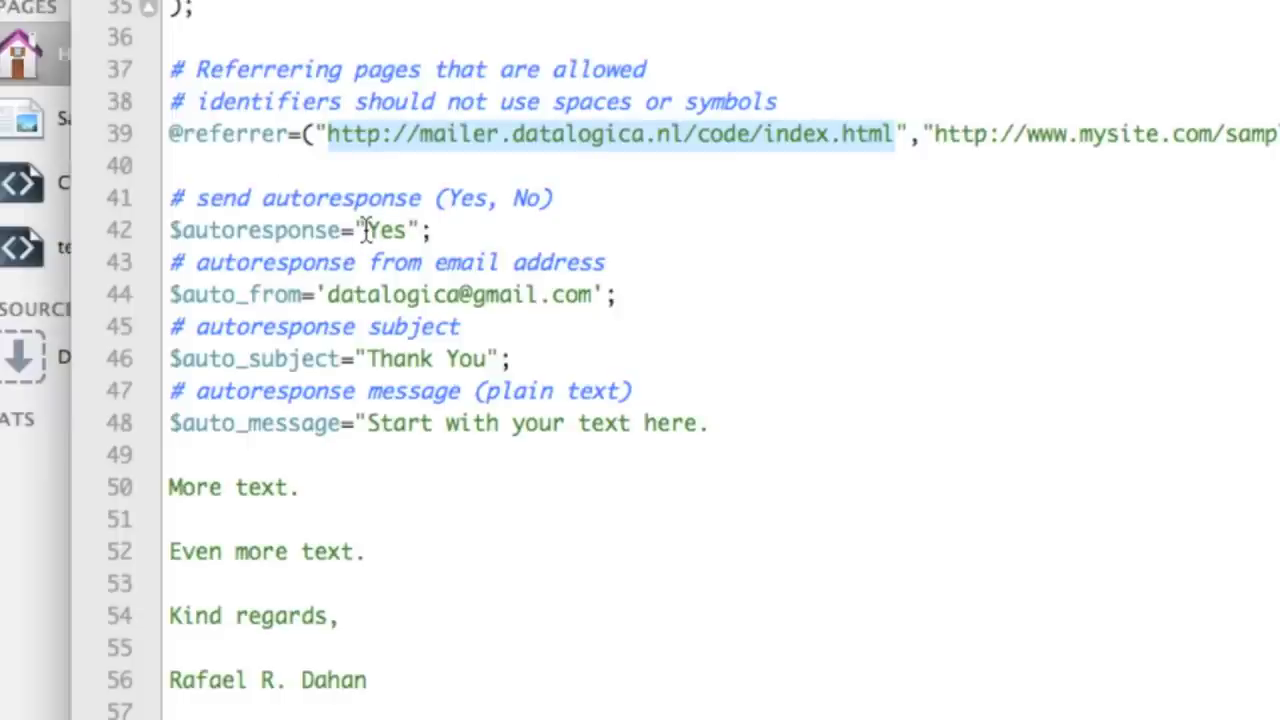
pyautogui.moveTo(366, 230); pyautogui.dragTo(399, 230)
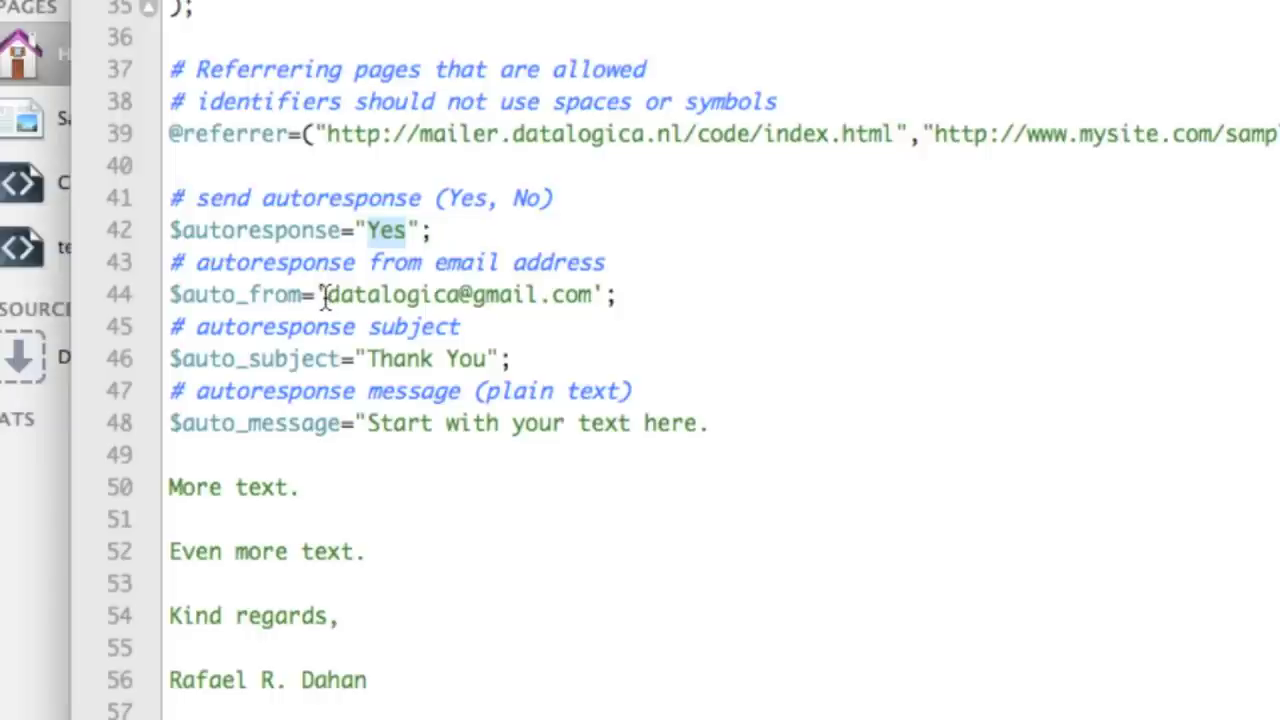
pyautogui.moveTo(323, 296); pyautogui.dragTo(594, 297)
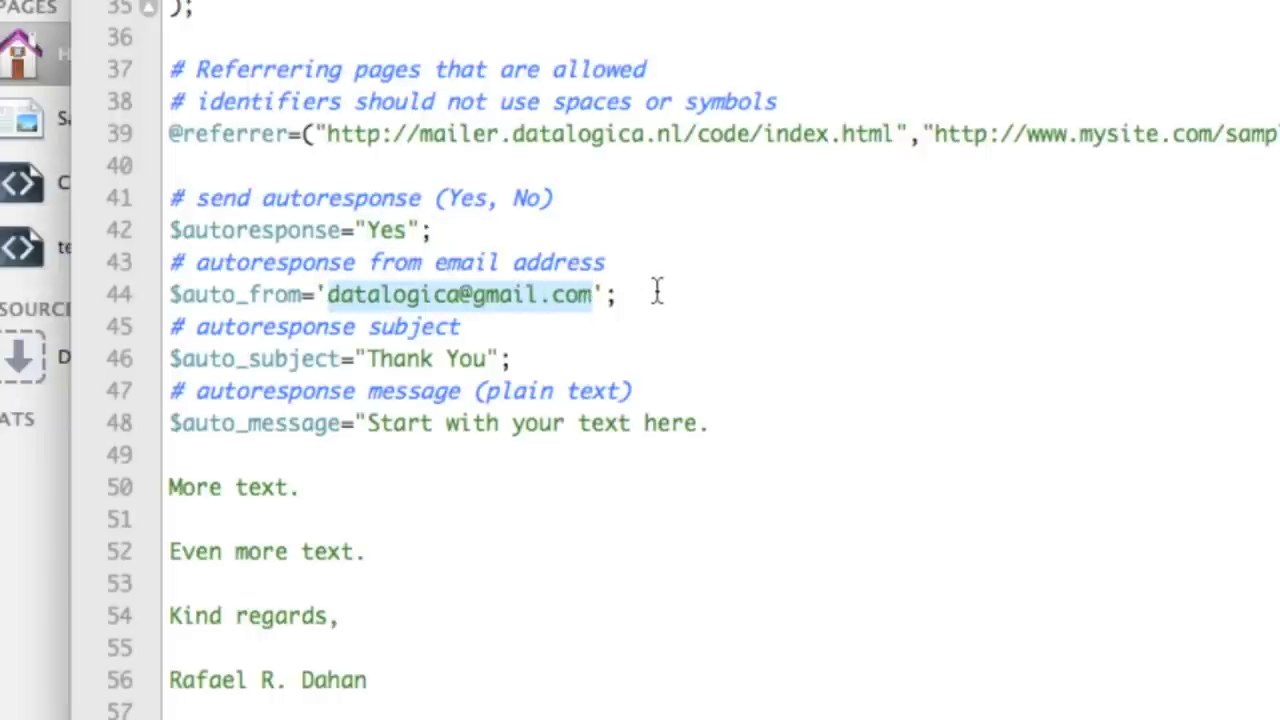
pyautogui.scroll(-2, 659, 289)
pyautogui.scroll(-2, 658, 287)
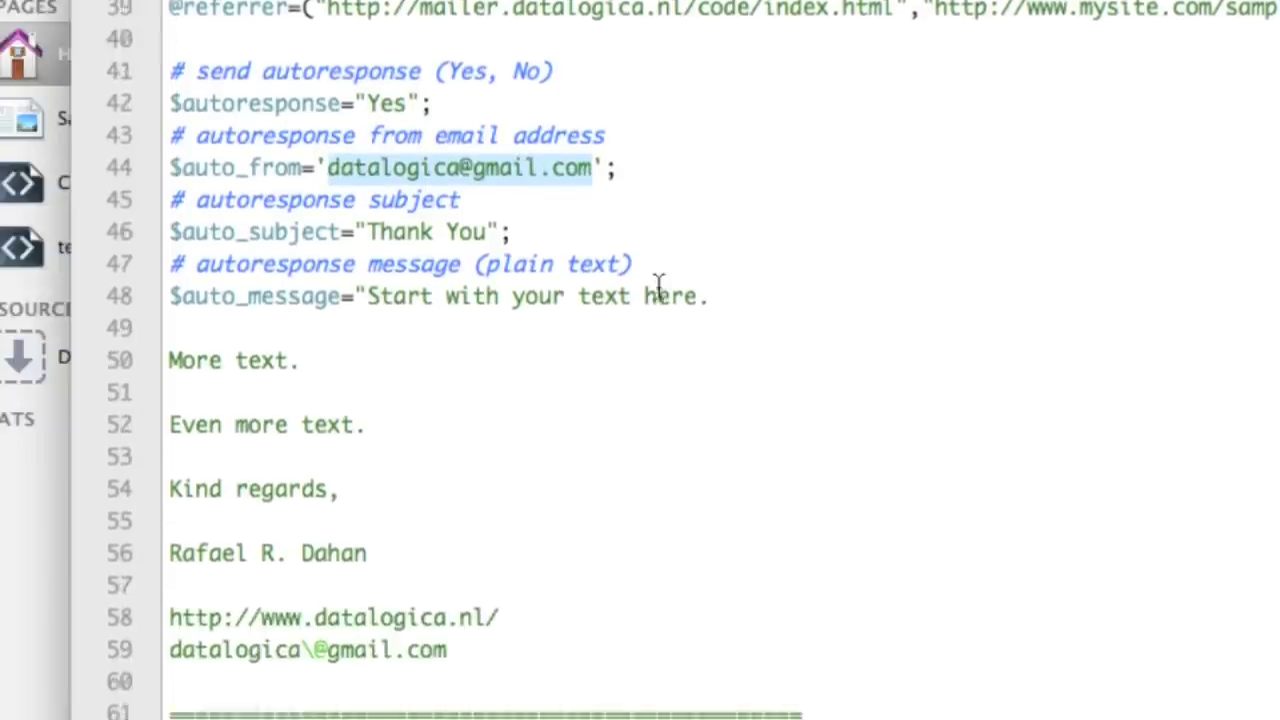
pyautogui.moveTo(365, 189); pyautogui.dragTo(486, 189)
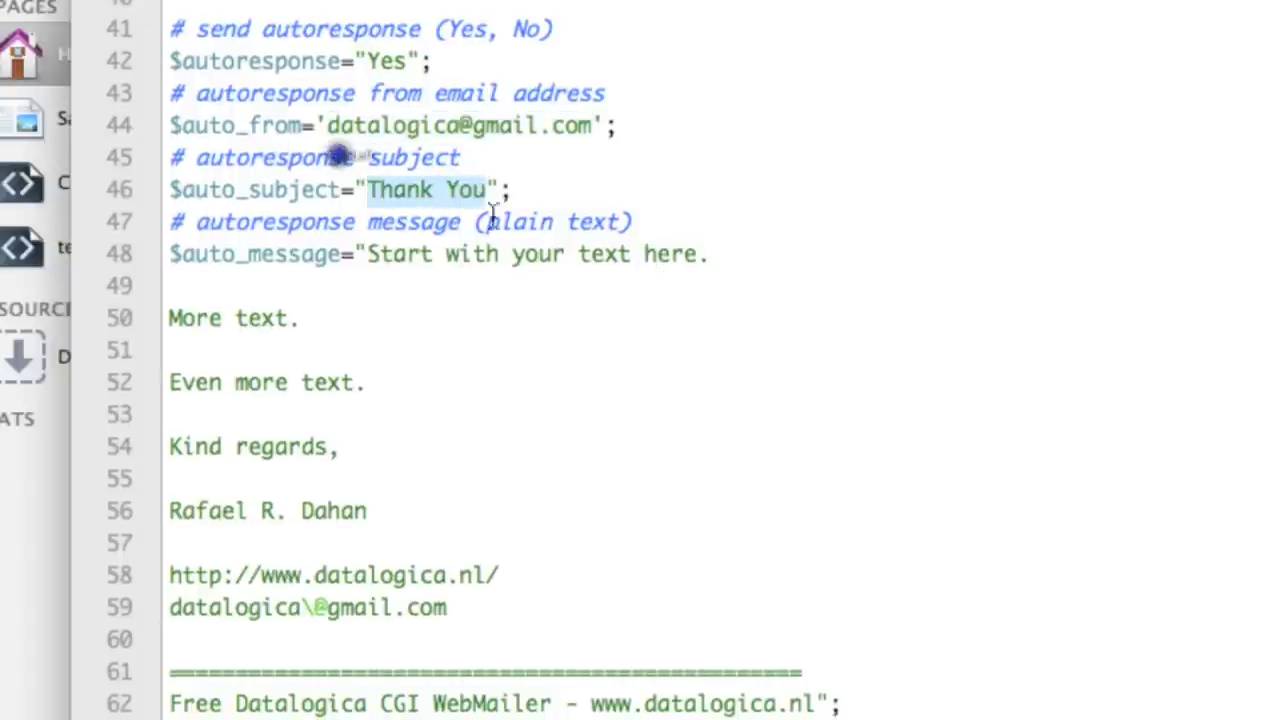
pyautogui.scroll(-2, 484, 246)
pyautogui.scroll(-1, 484, 246)
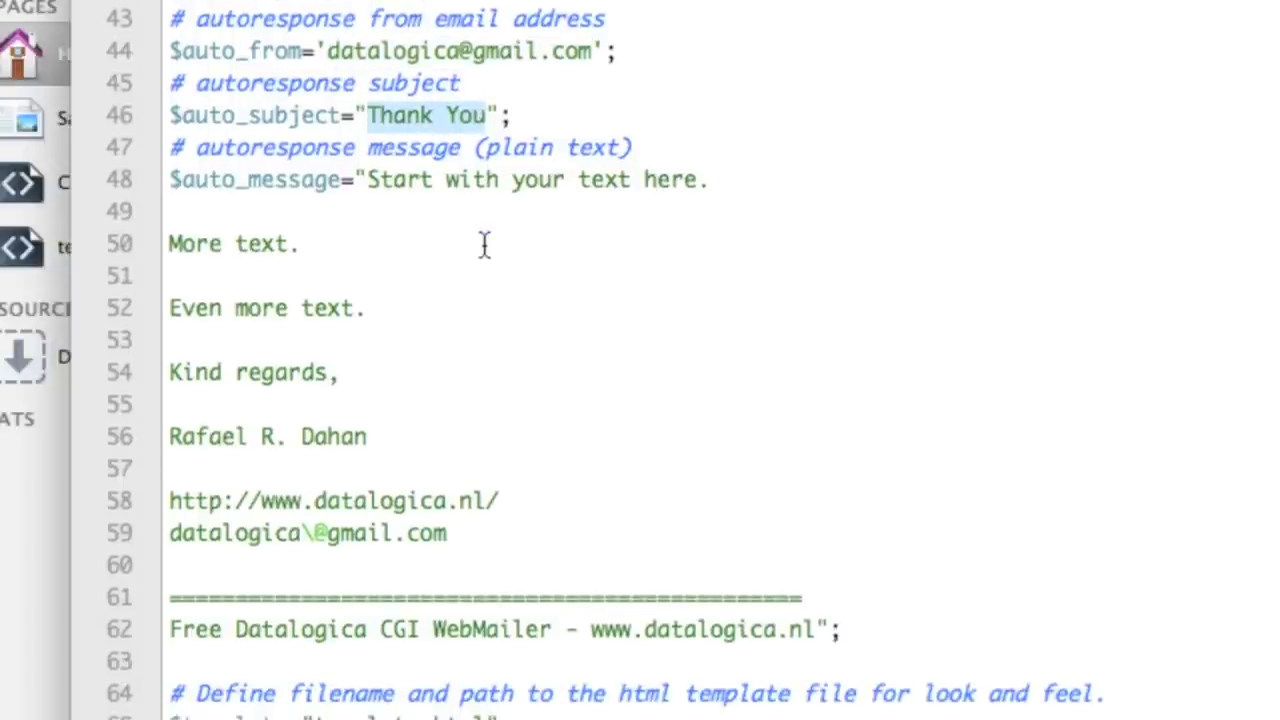
pyautogui.scroll(-3, 484, 246)
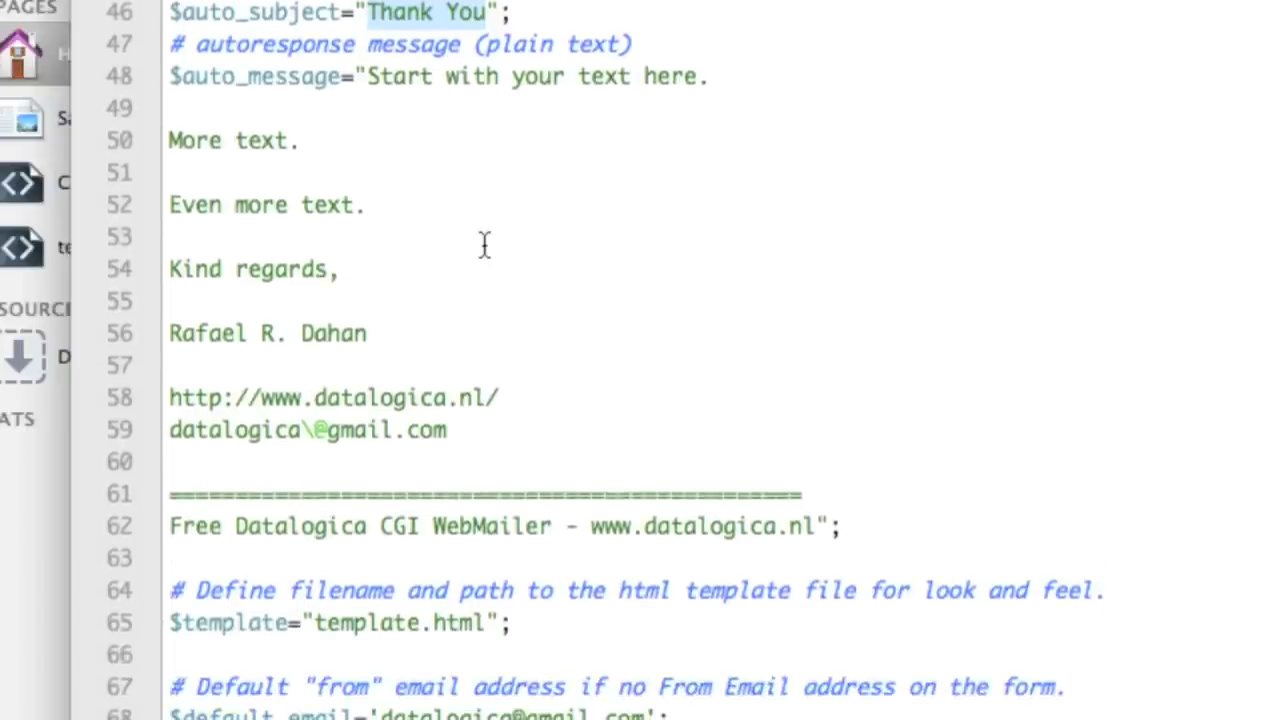
pyautogui.scroll(-1, 484, 246)
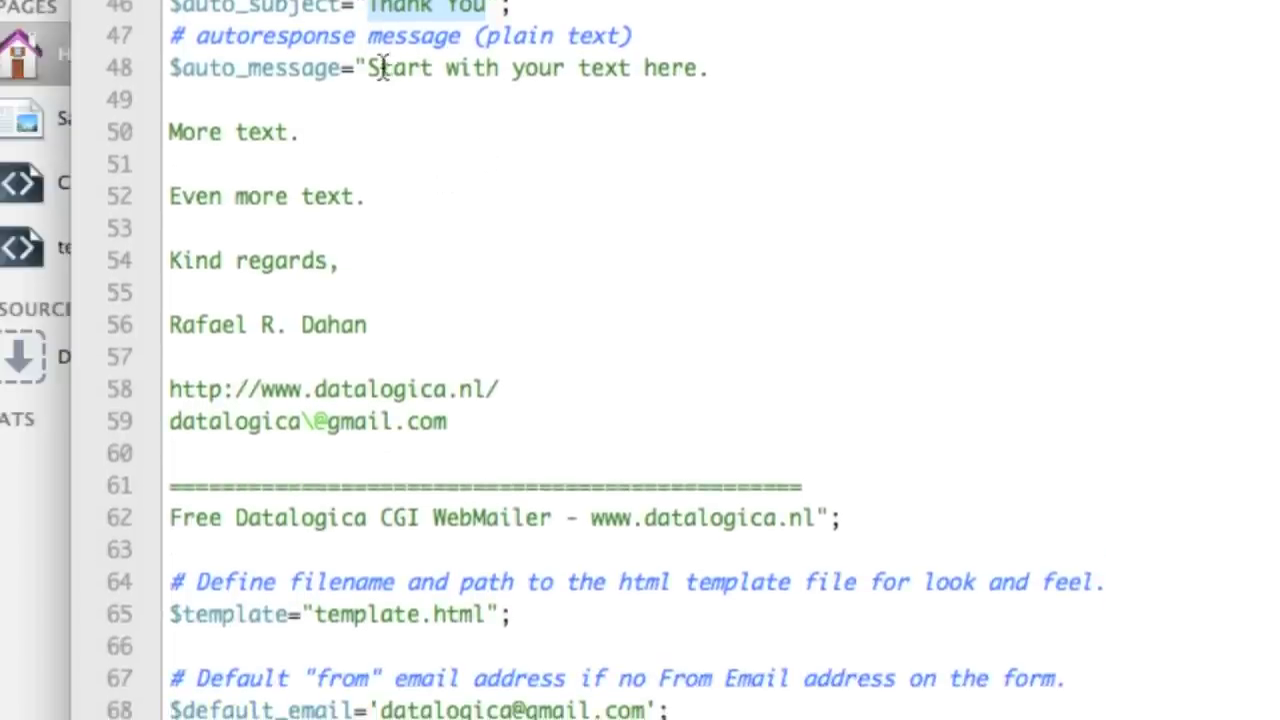
pyautogui.moveTo(366, 68); pyautogui.dragTo(449, 421)
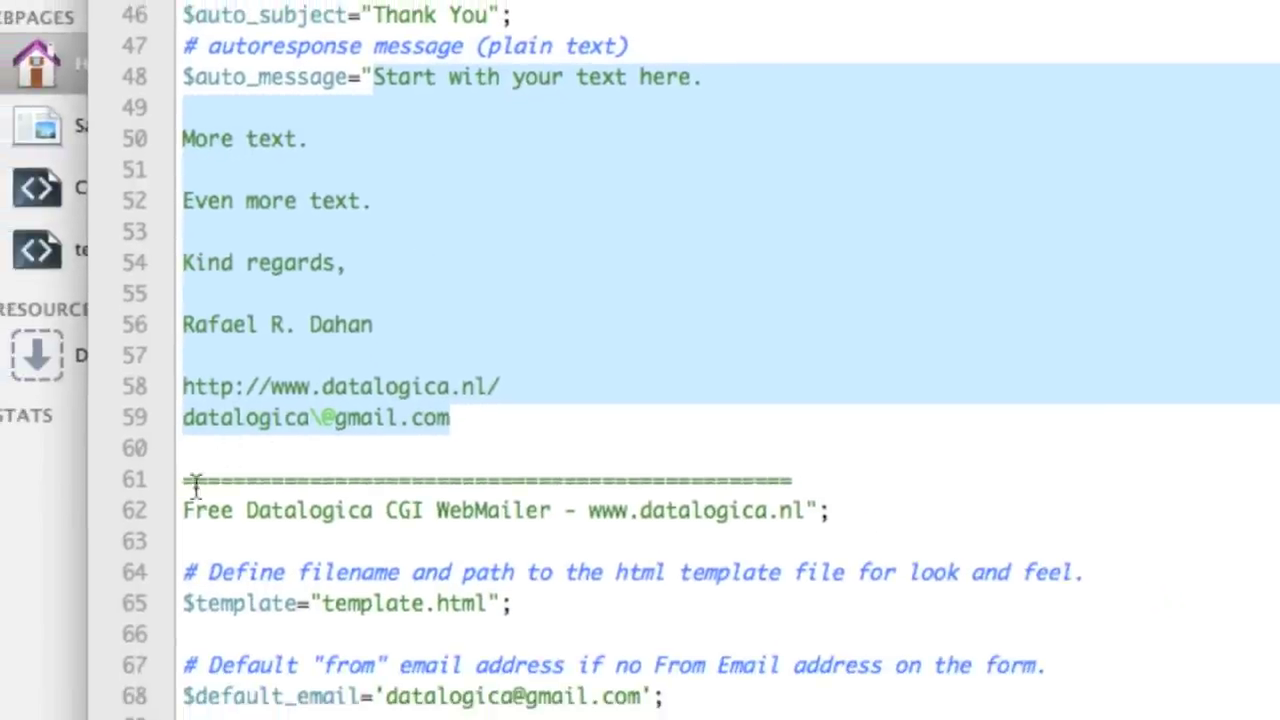
pyautogui.doubleClick(190, 510)
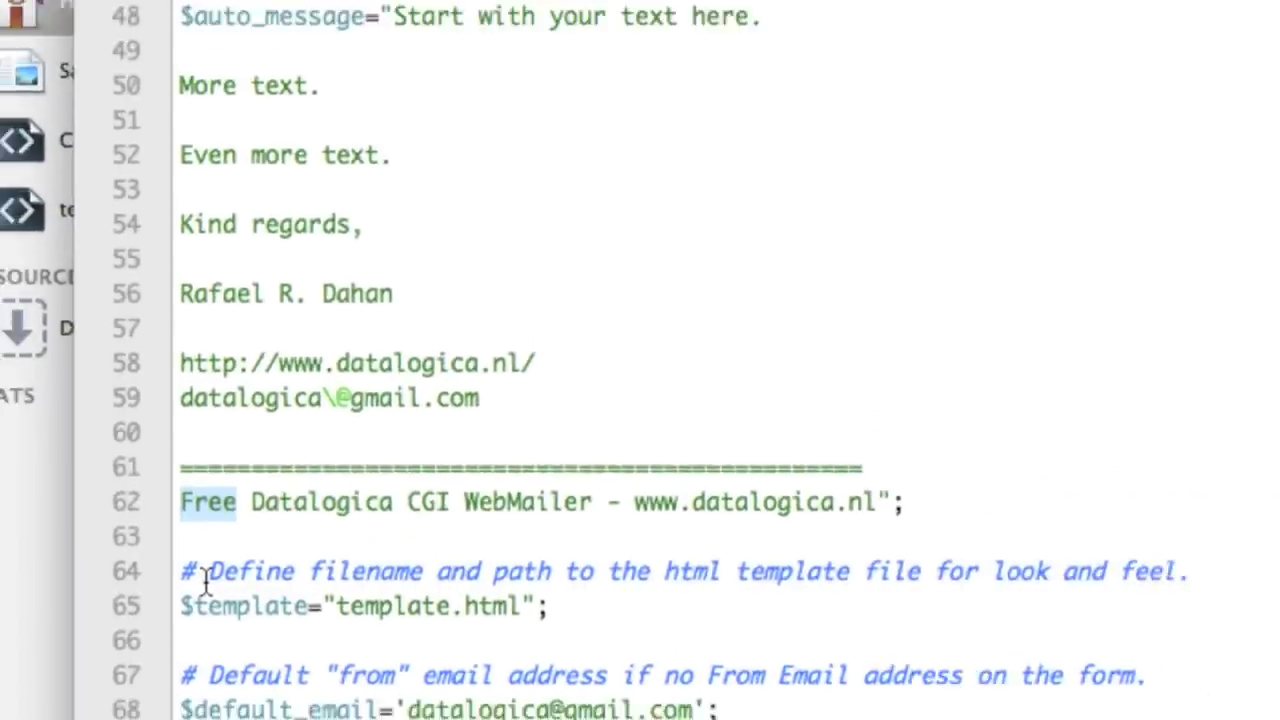
pyautogui.scroll(-5, 350, 455)
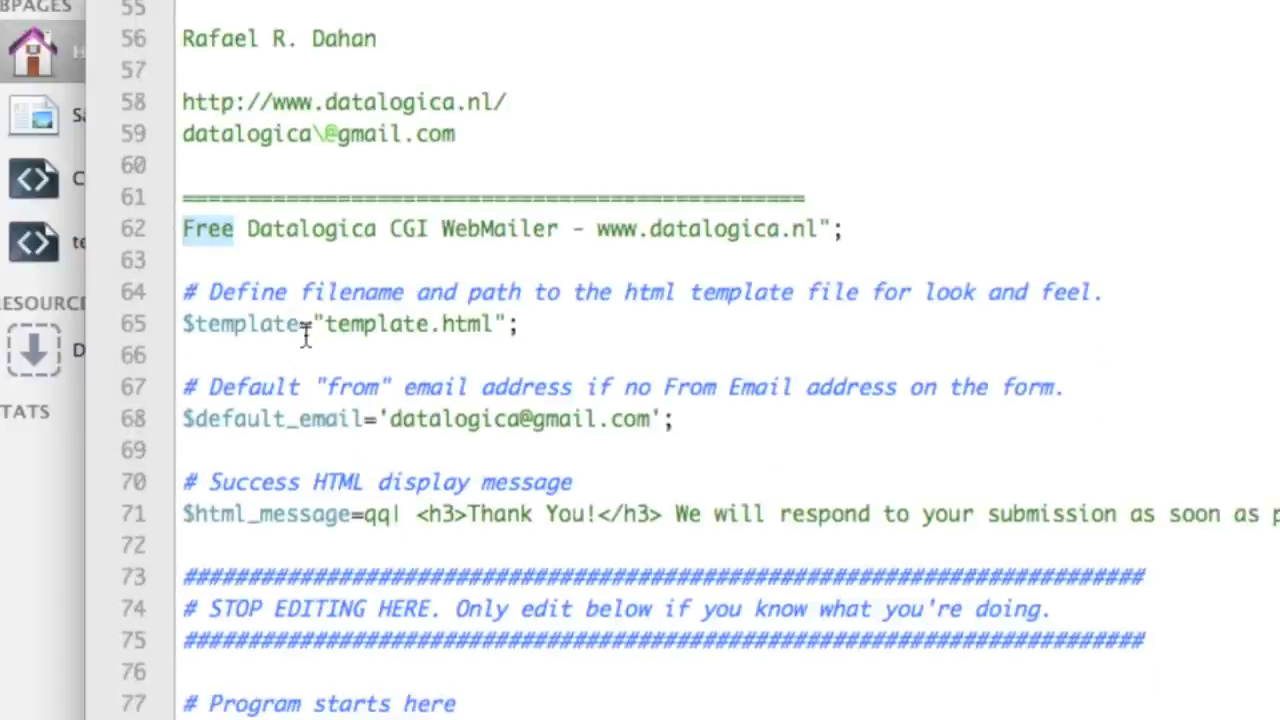
pyautogui.moveTo(326, 324); pyautogui.dragTo(491, 326)
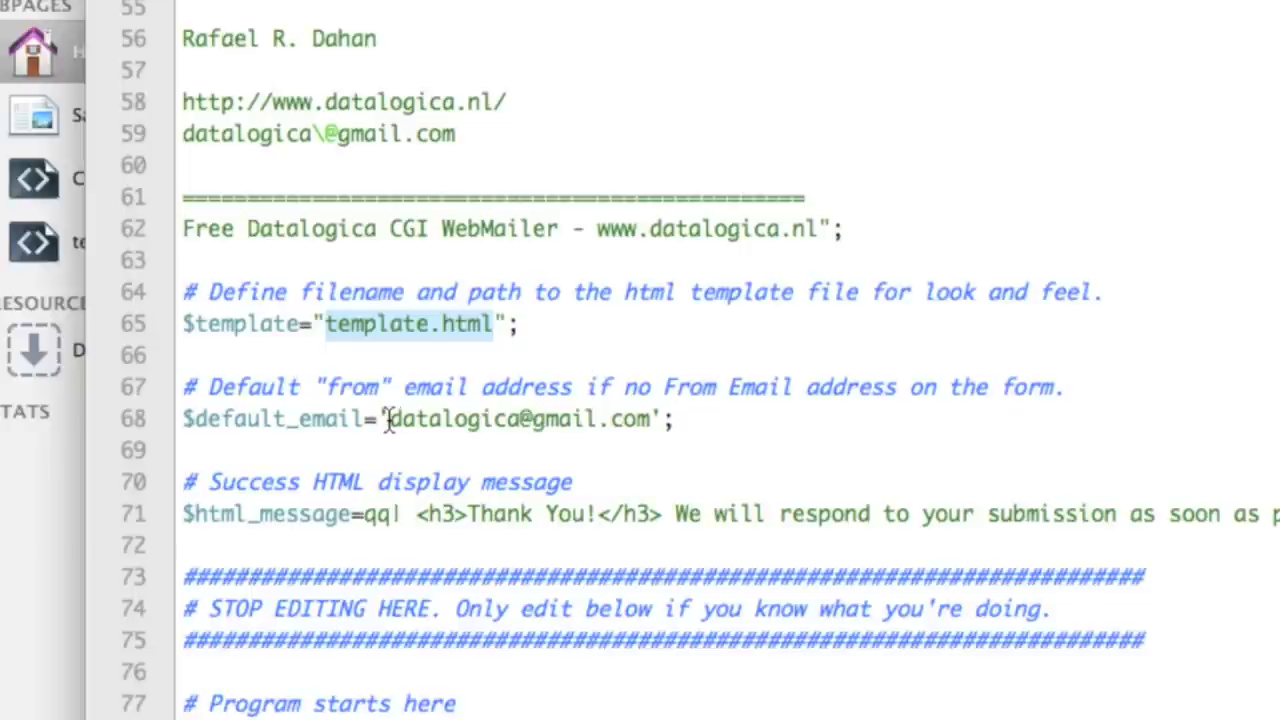
pyautogui.moveTo(388, 419); pyautogui.dragTo(648, 419)
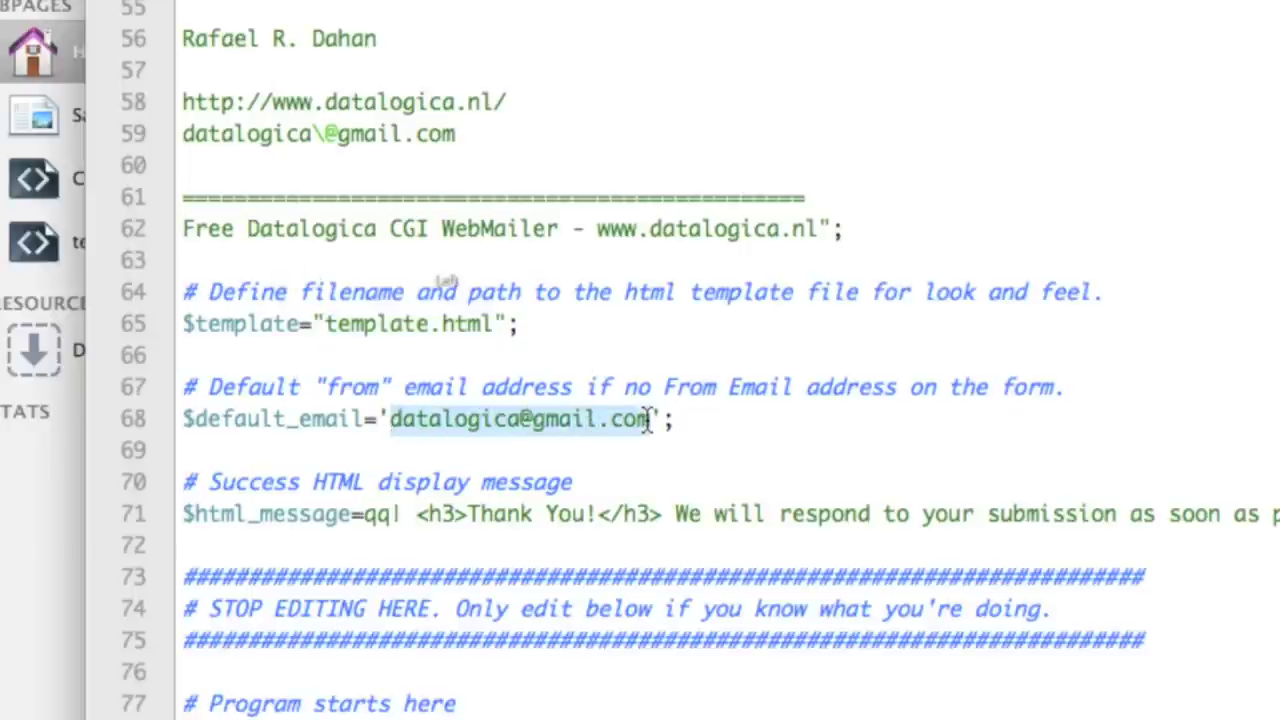
pyautogui.scroll(-3, 314, 390)
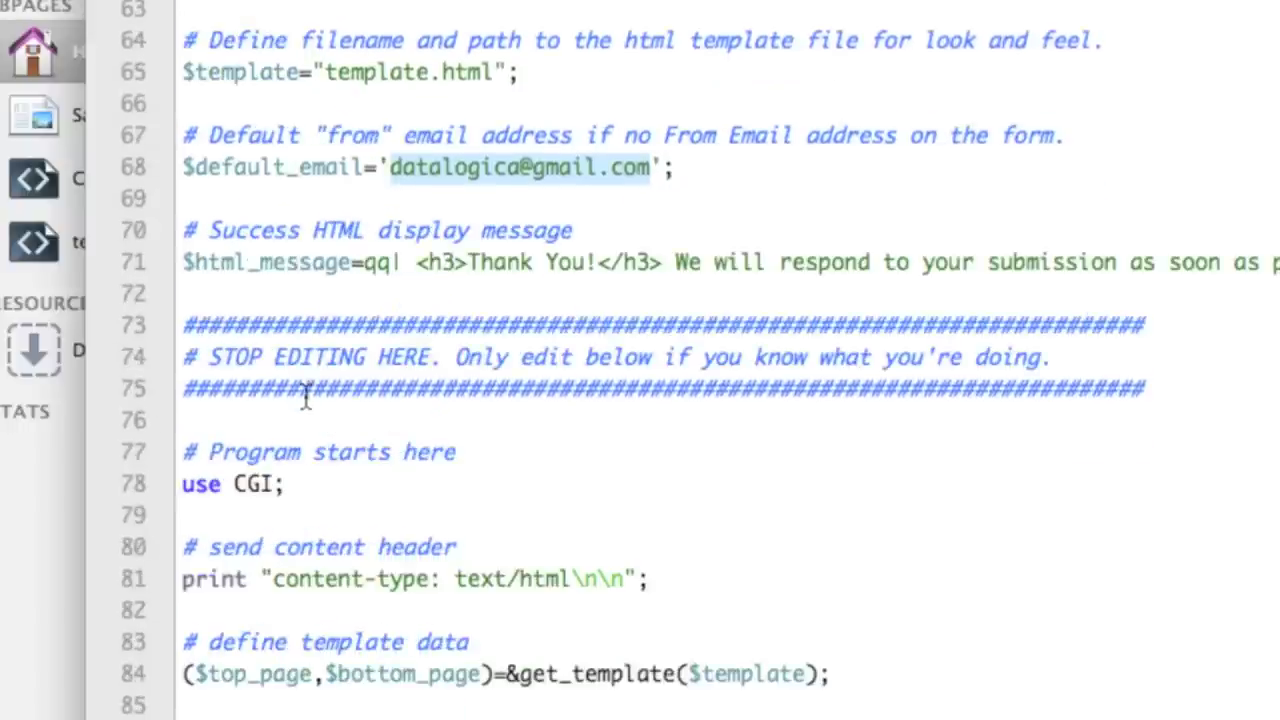
pyautogui.moveTo(210, 360); pyautogui.dragTo(370, 362)
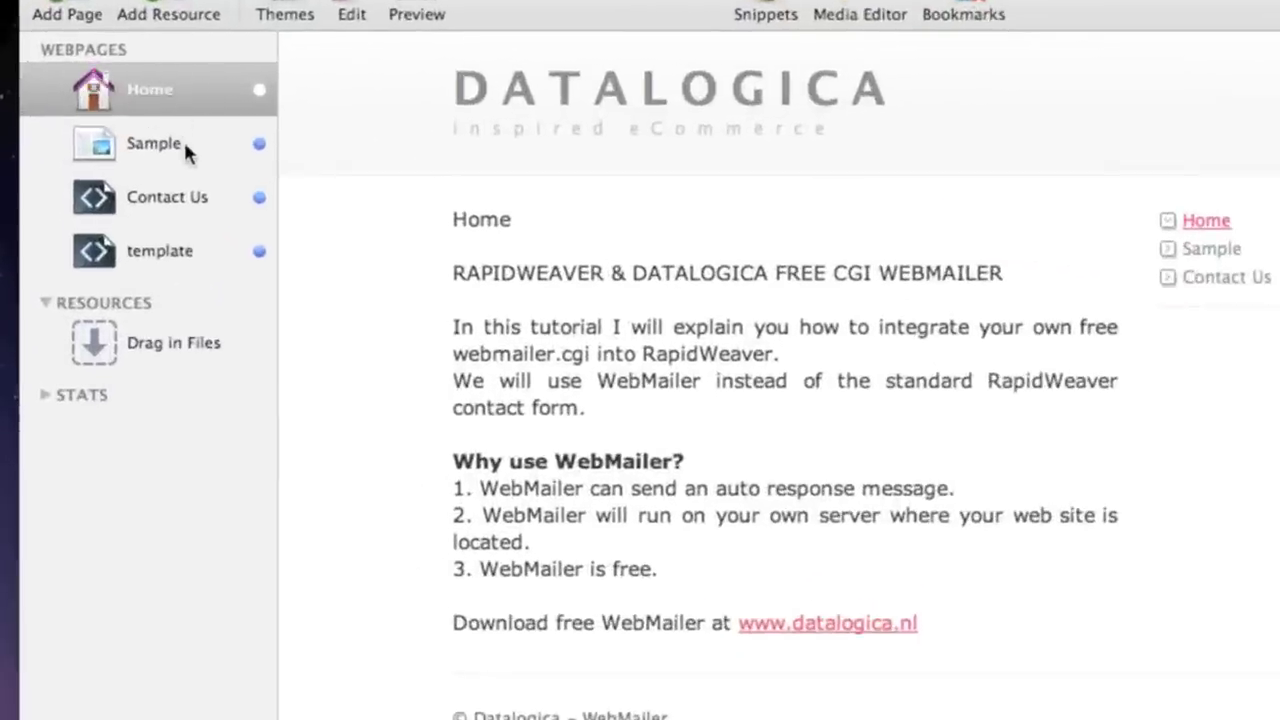
# Preview the Sample, Contact Us and template pages, return to Contact Us, and bring up Add Page.
pyautogui.click(160, 146)
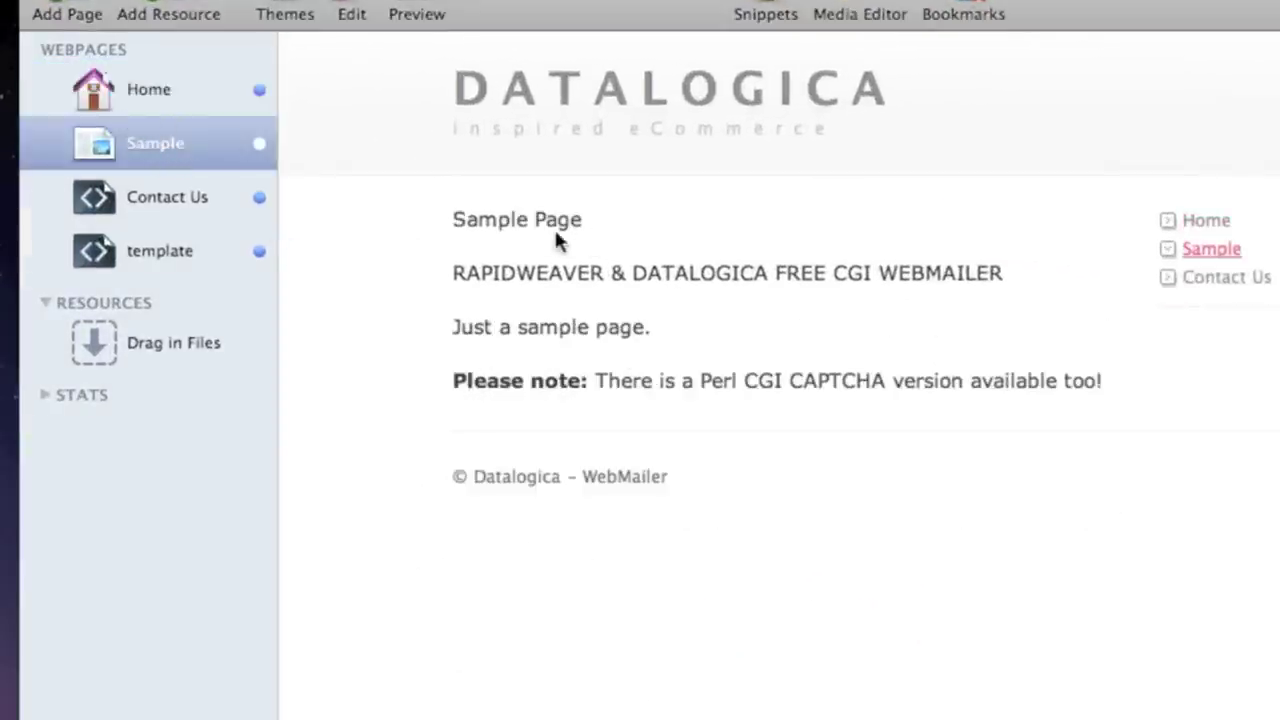
pyautogui.click(157, 198)
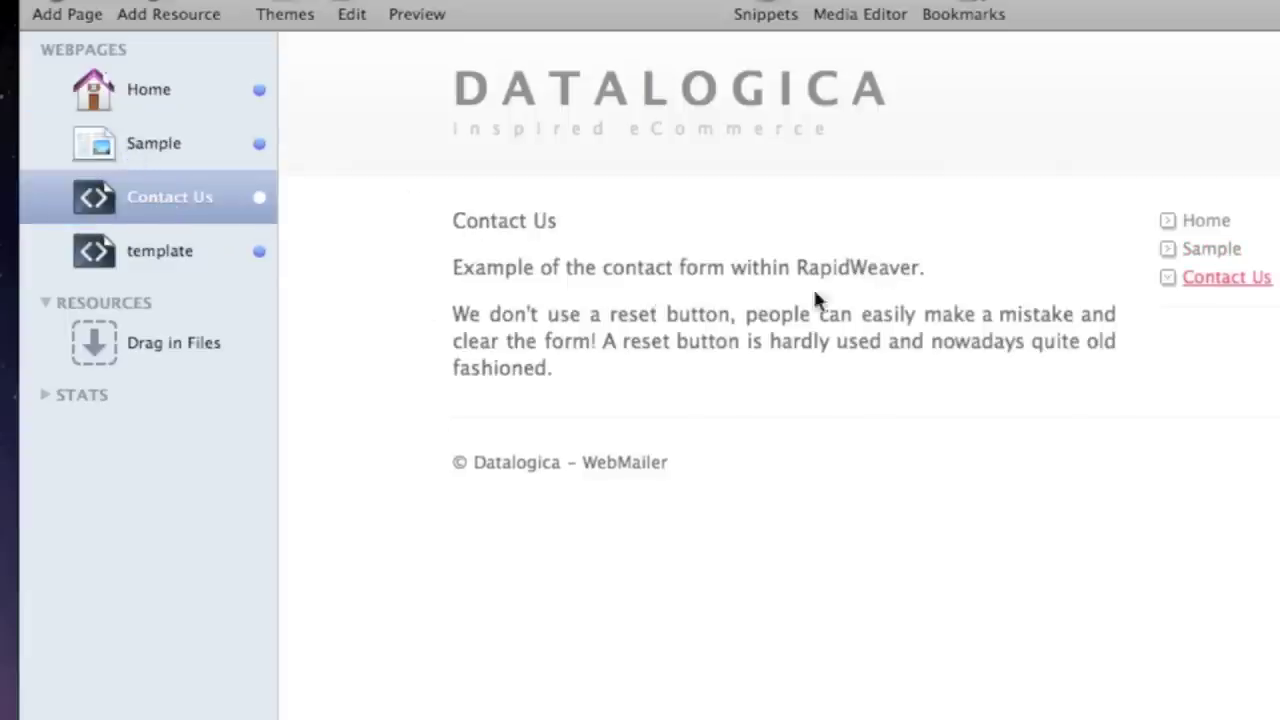
pyautogui.click(147, 255)
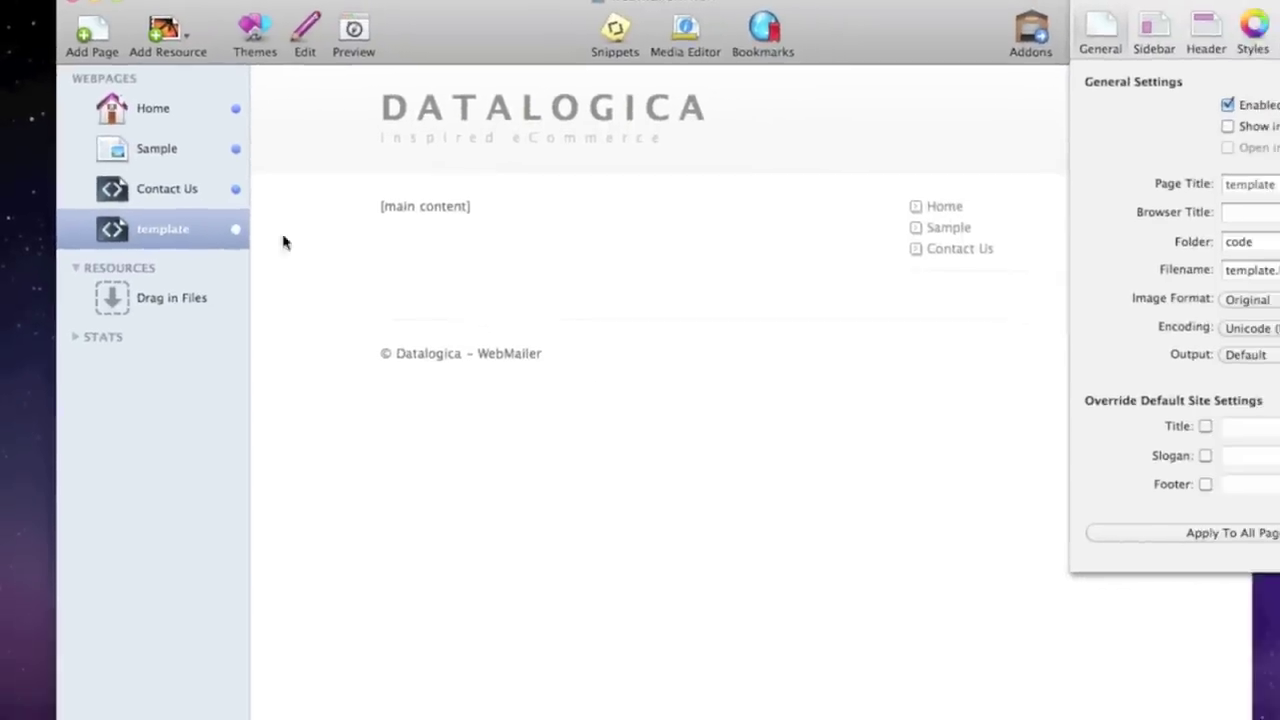
pyautogui.click(192, 194)
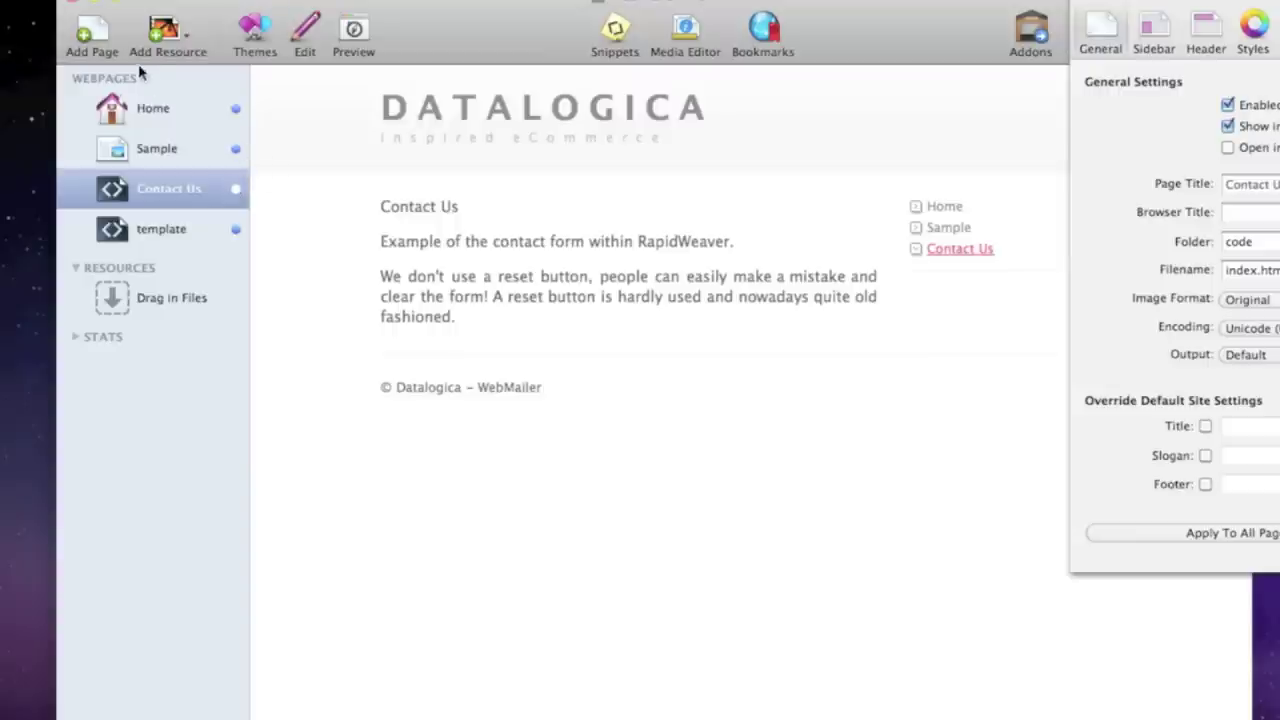
pyautogui.click(104, 40)
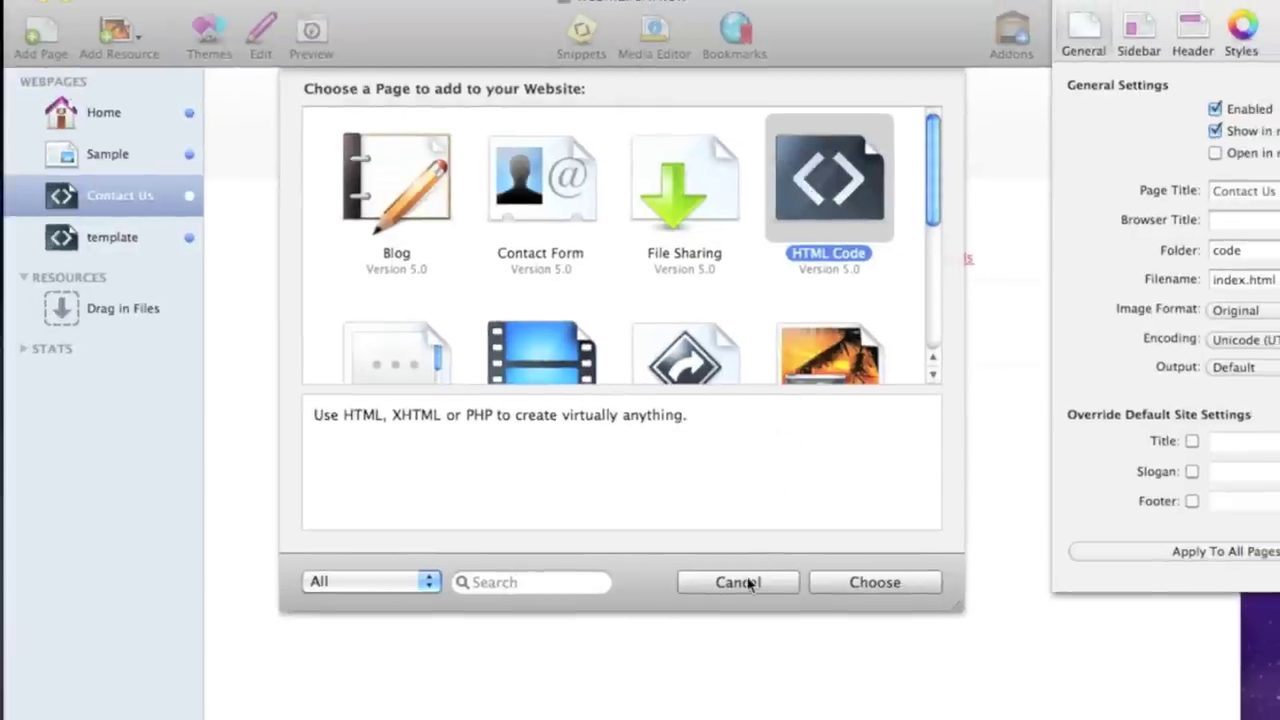
# Cancel the page chooser and edit Contact Us as HTML code, with the cursor on empty line 5.
pyautogui.click(740, 582)
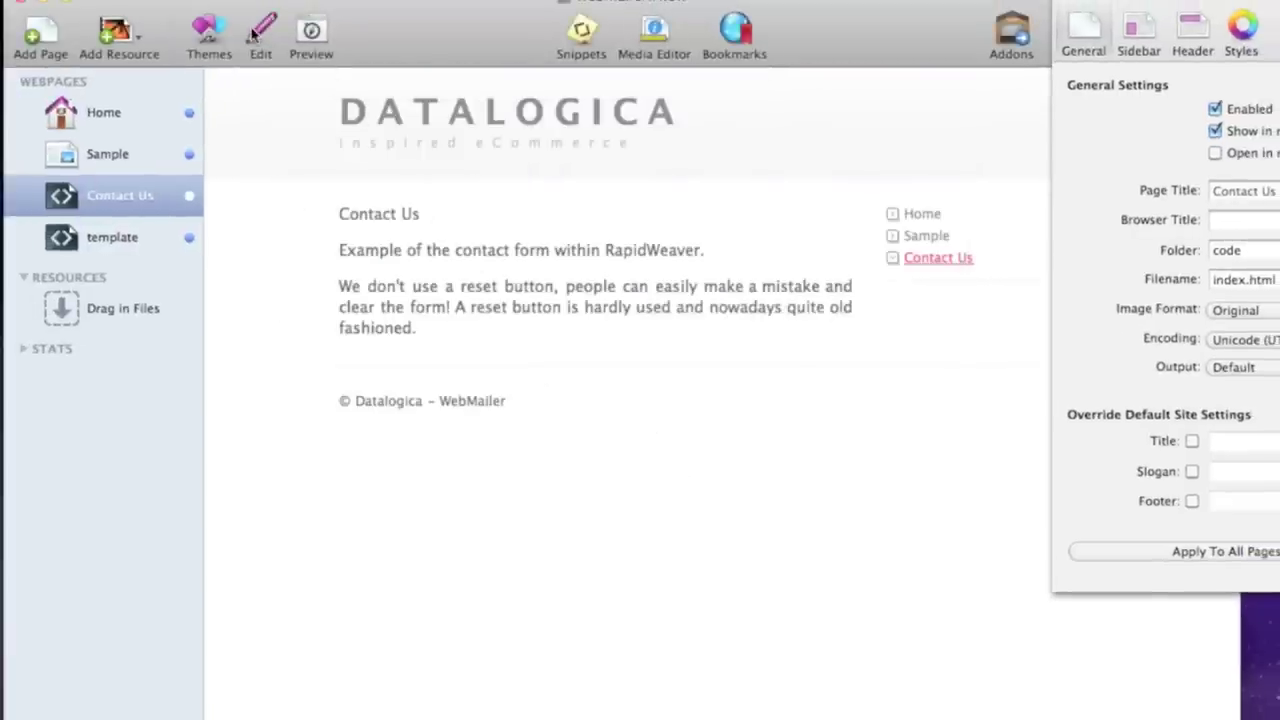
pyautogui.click(261, 30)
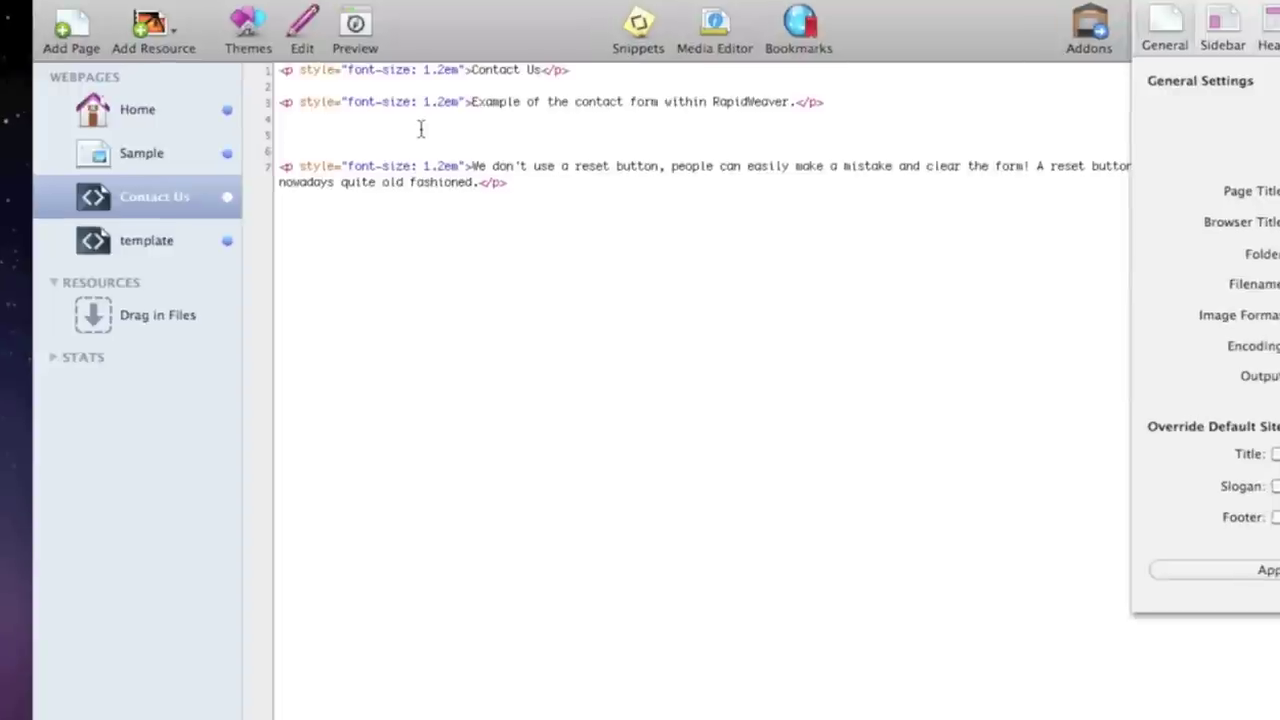
pyautogui.click(421, 128)
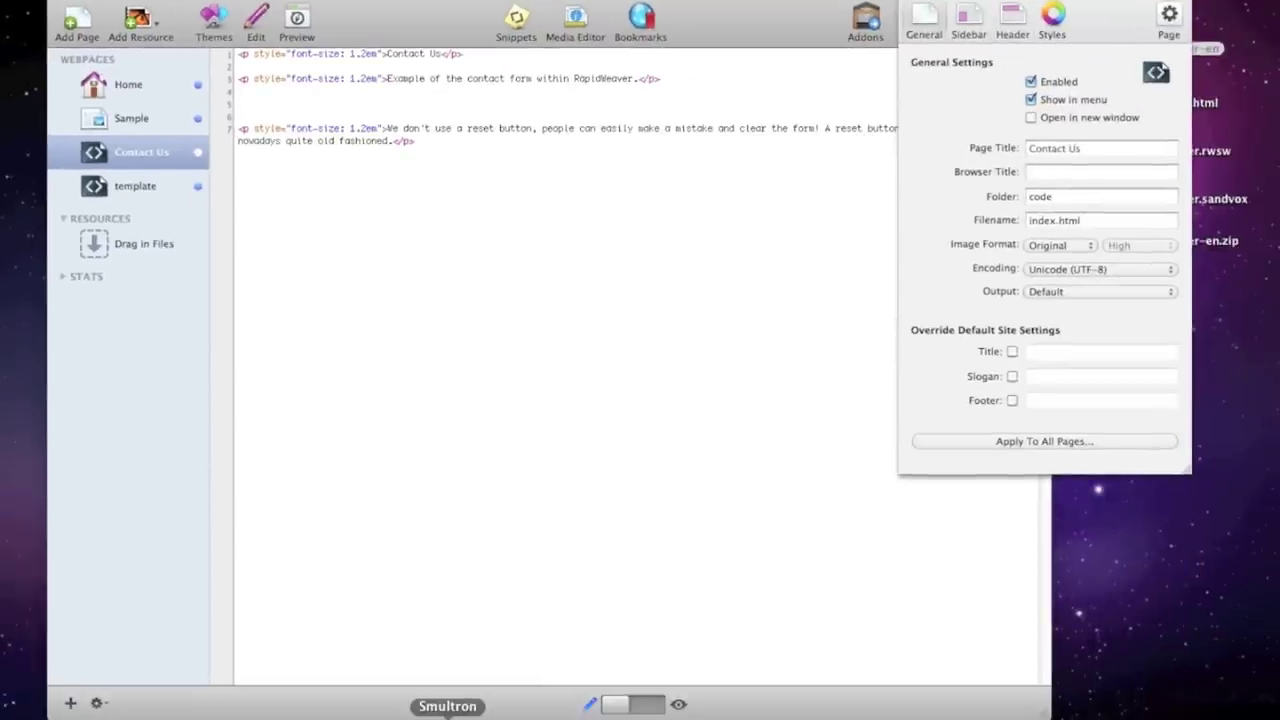
pyautogui.click(448, 714)
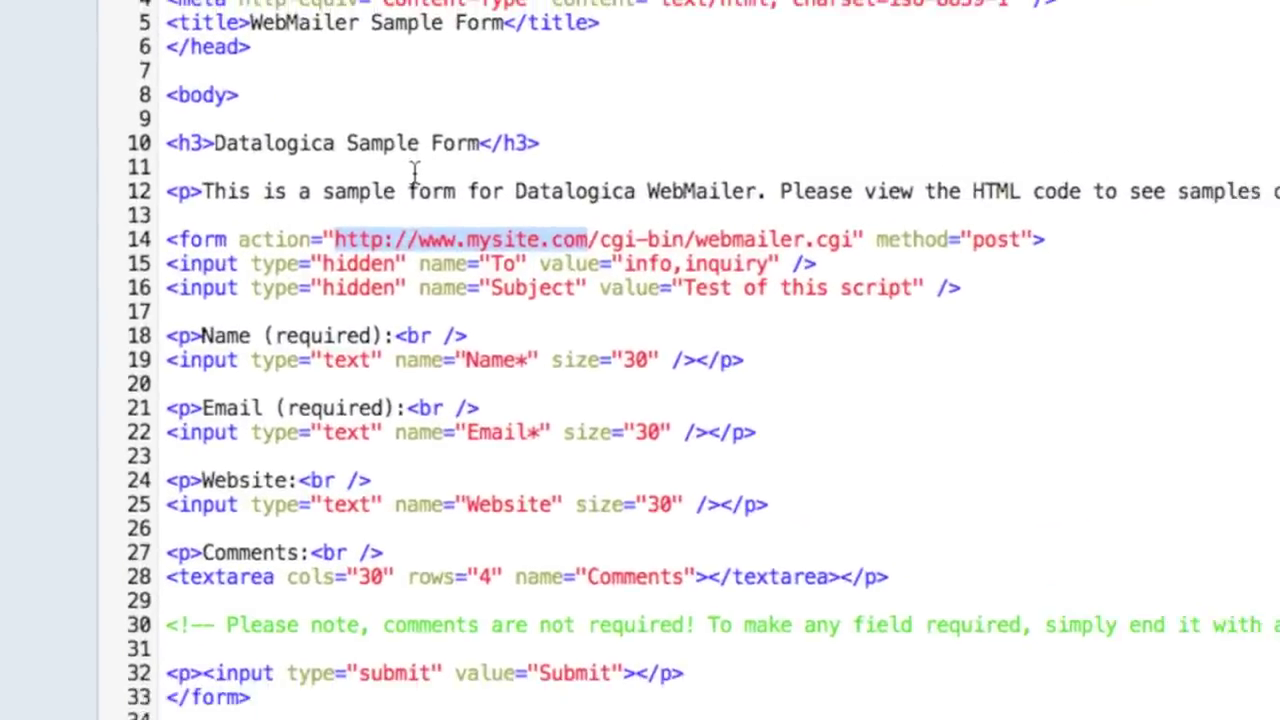
pyautogui.click(330, 240)
pyautogui.moveTo(330, 240); pyautogui.dragTo(598, 240)
pyautogui.click(589, 240)
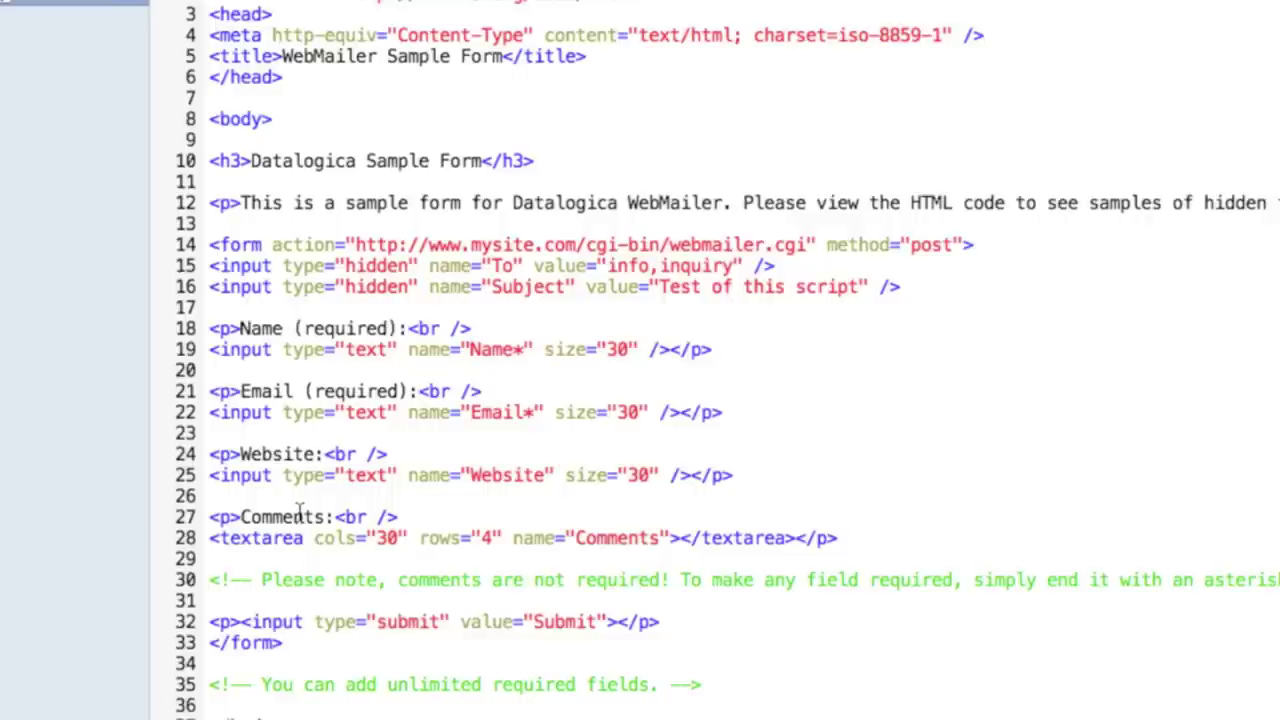
pyautogui.click(315, 454)
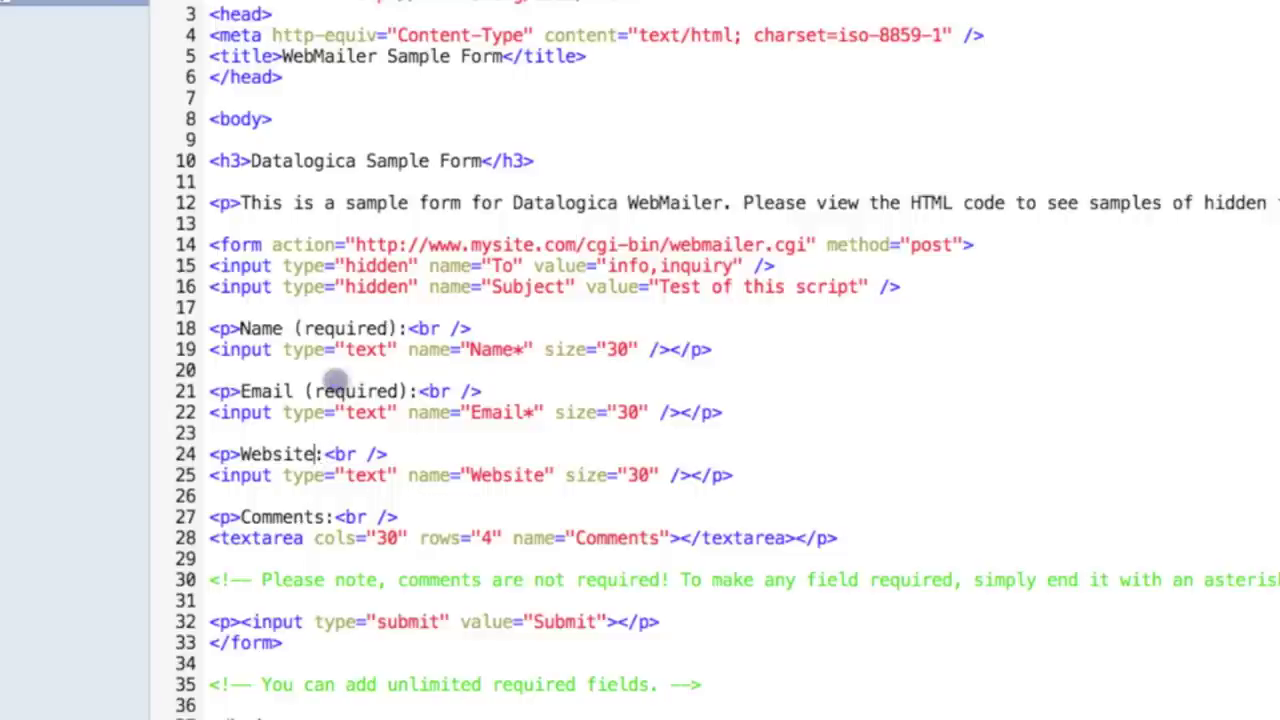
pyautogui.write('(re')
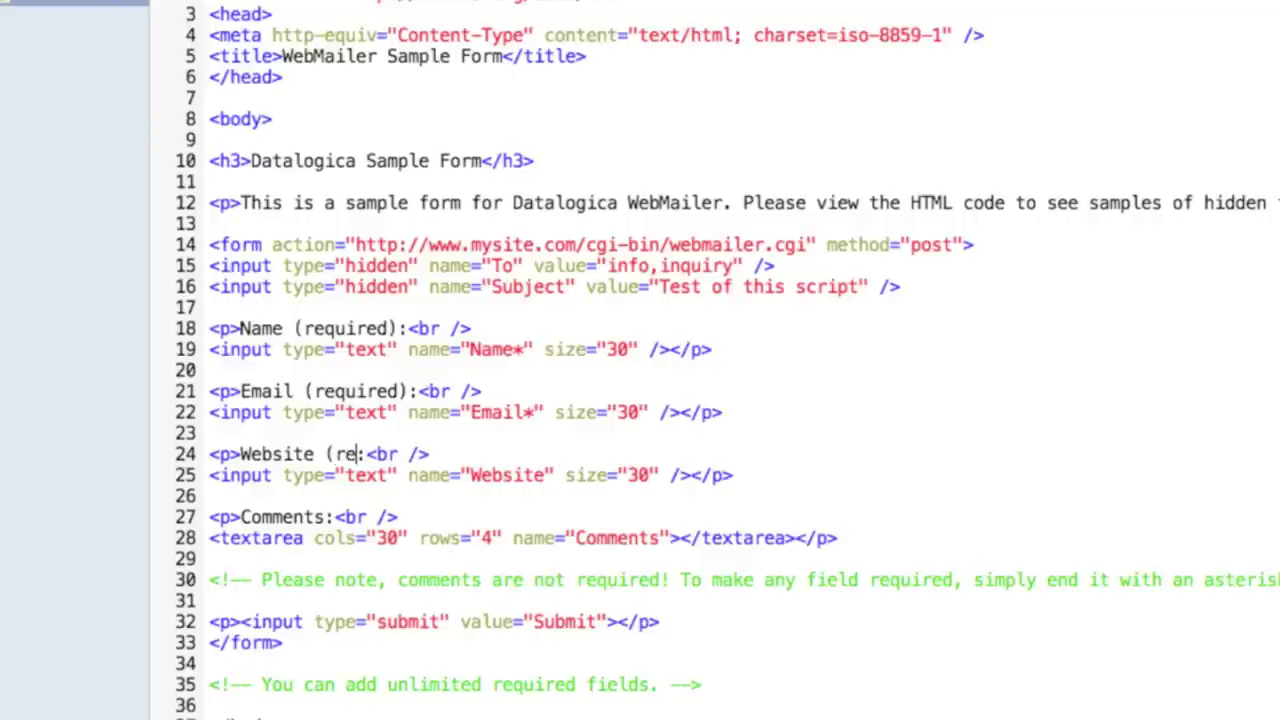
pyautogui.write('quired)')
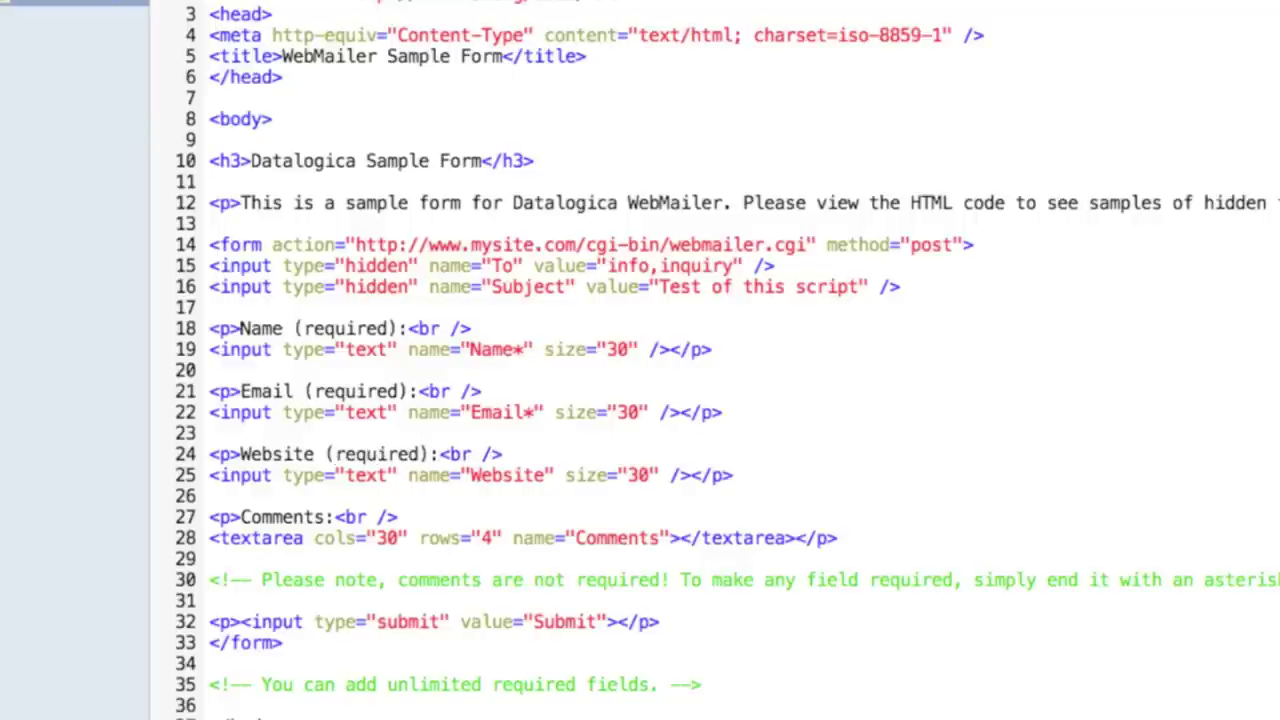
pyautogui.click(548, 475)
pyautogui.write('*')
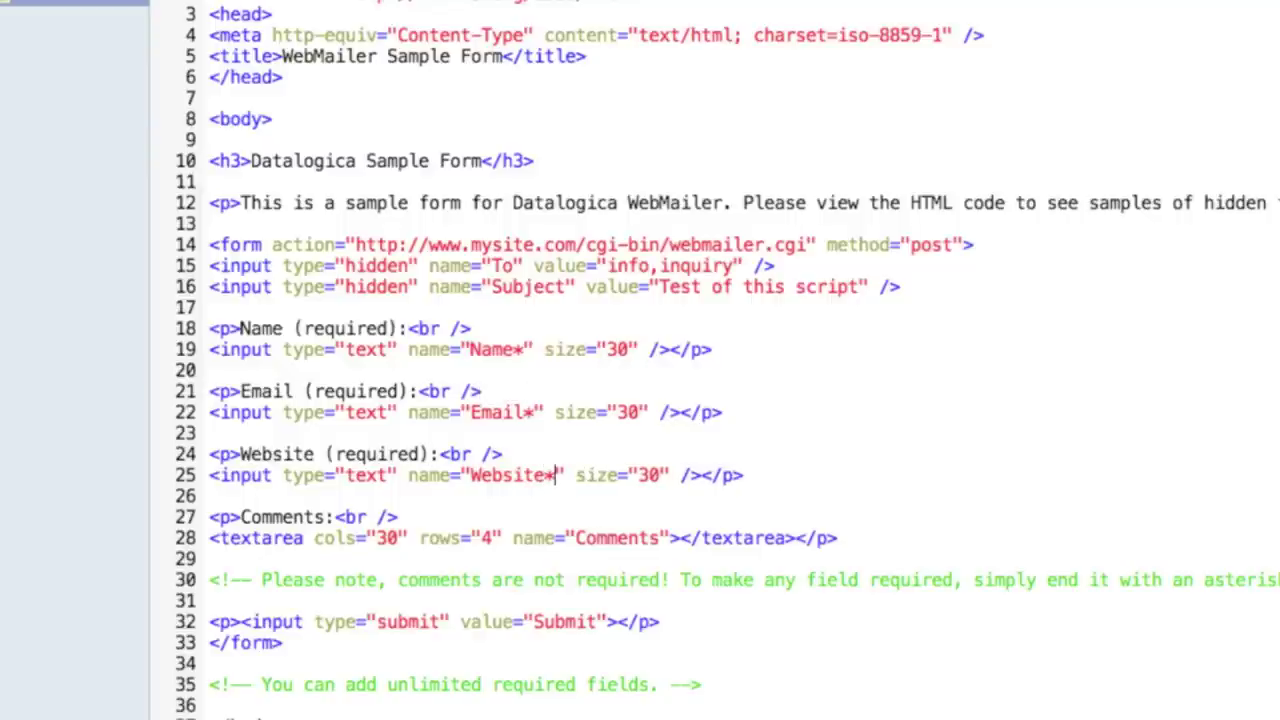
pyautogui.press('super+z')
pyautogui.press('super+z')
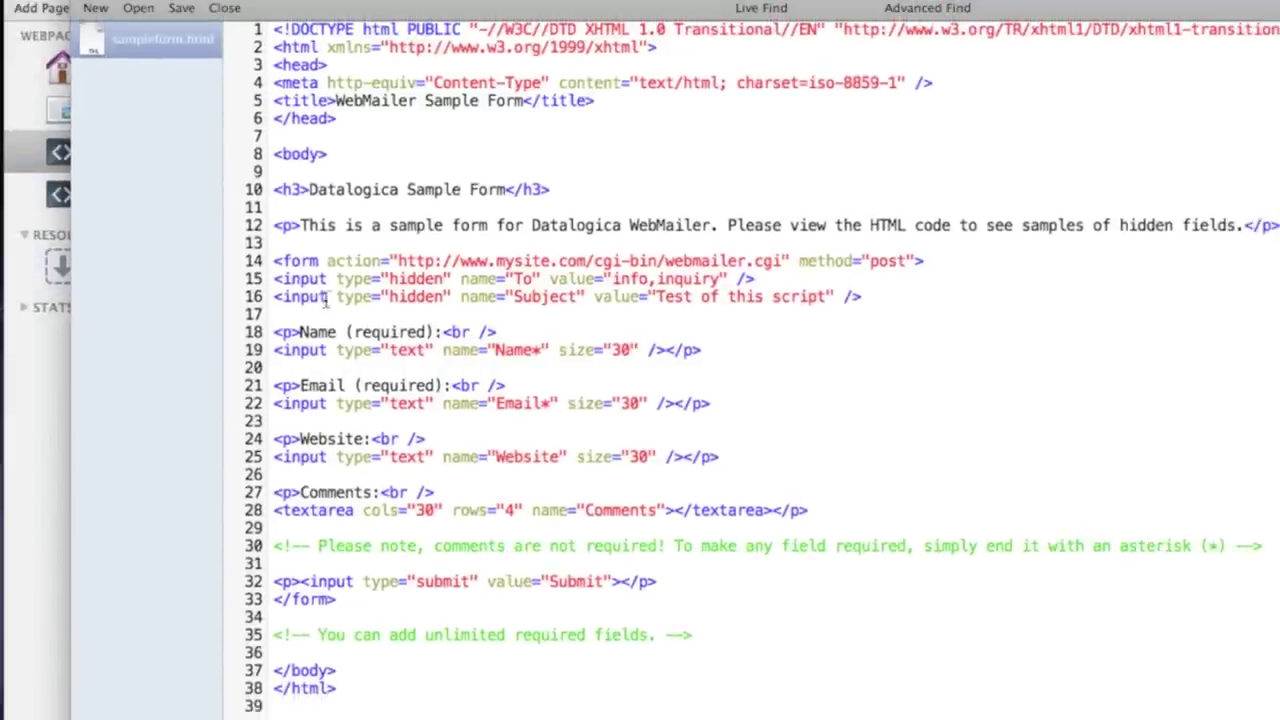
# Copy the form block on lines 14 to 33 and return to RapidWeaver.
pyautogui.moveTo(272, 260); pyautogui.dragTo(352, 597)
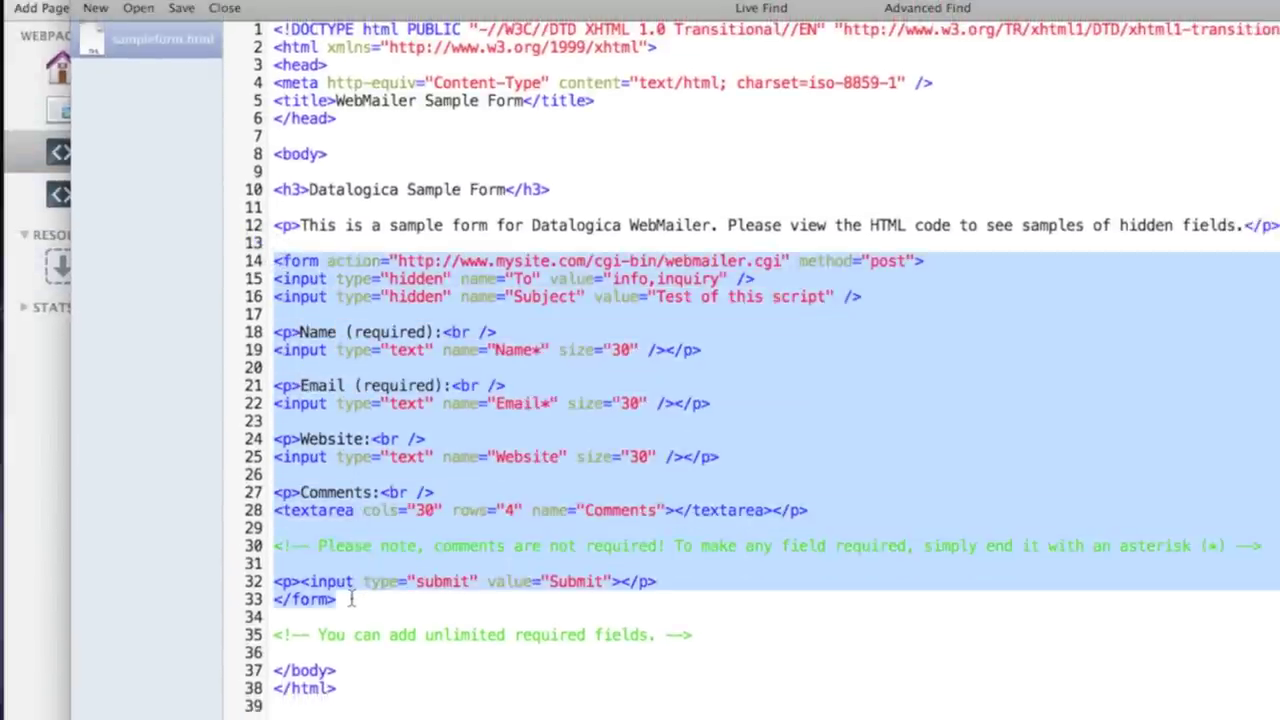
pyautogui.rightClick(497, 345)
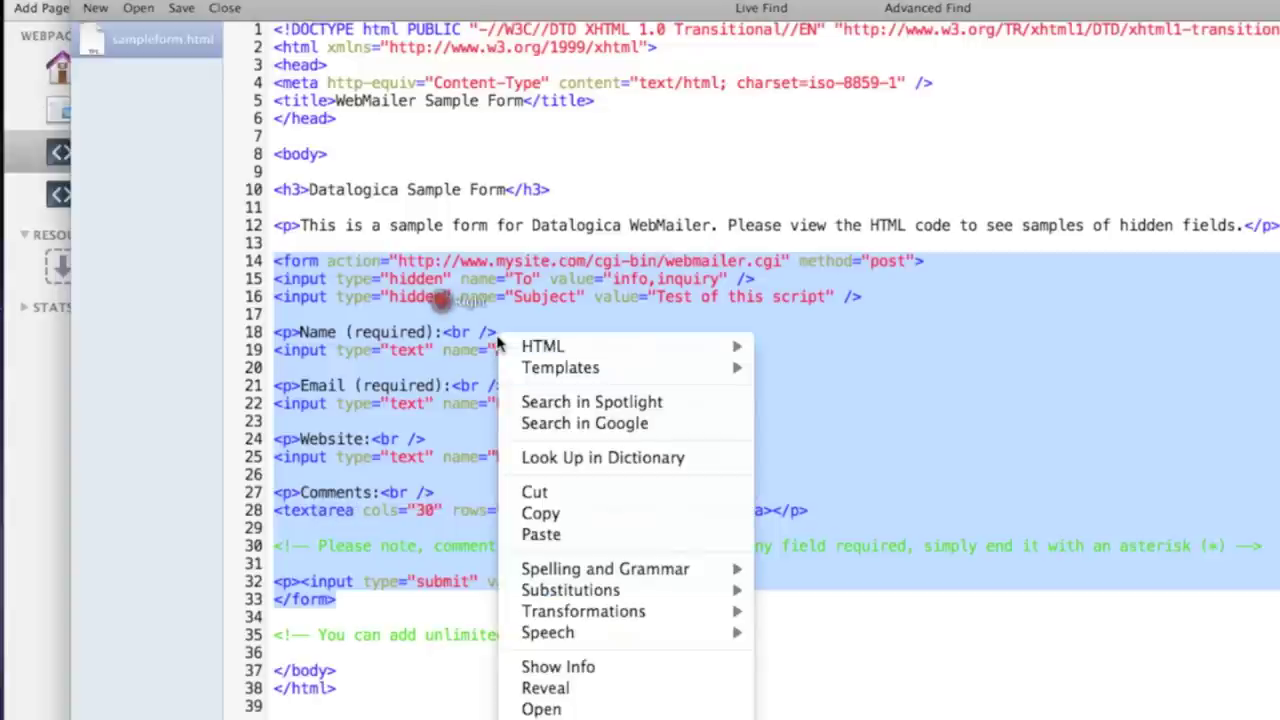
pyautogui.click(522, 513)
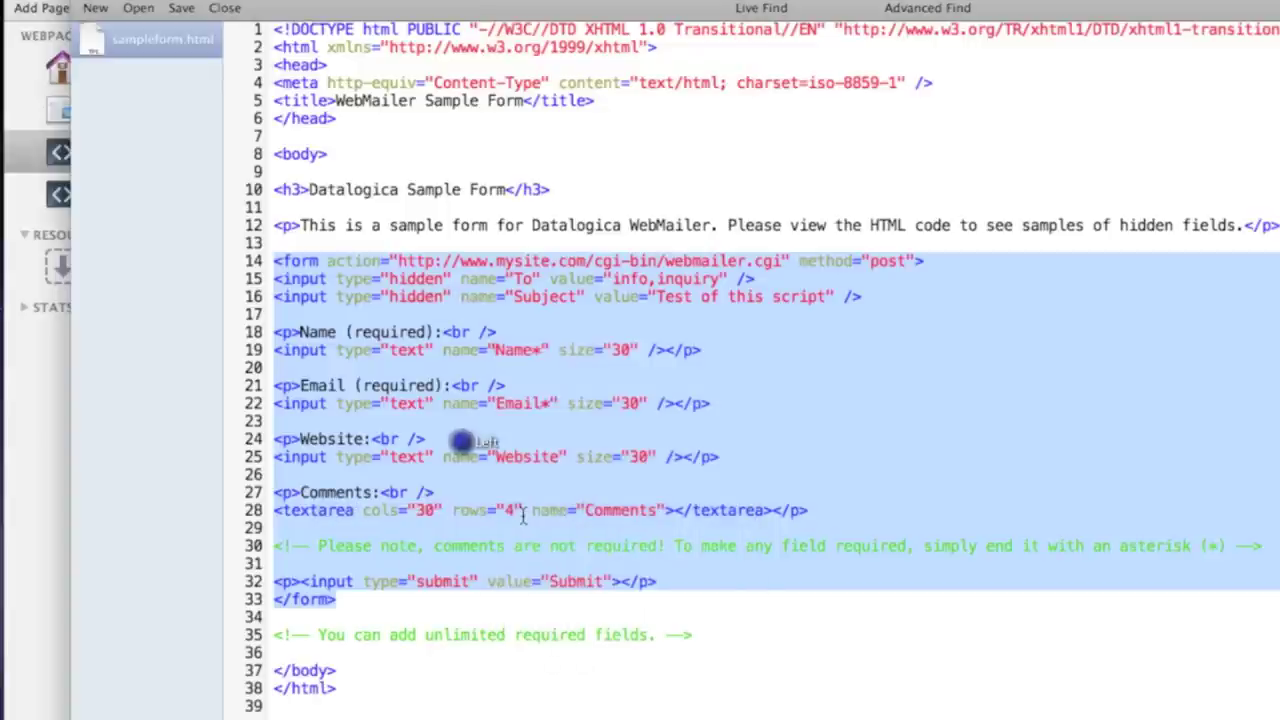
pyautogui.click(46, 456)
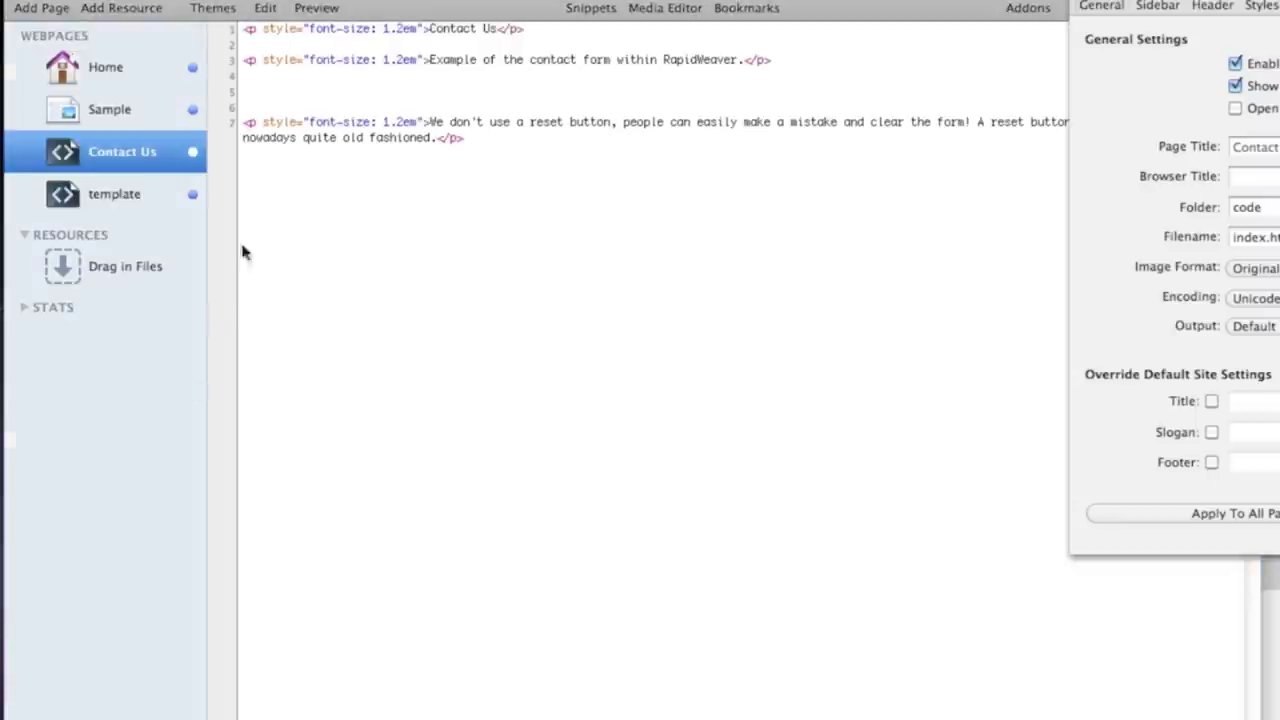
# Paste the form code at line 5 of Contact Us, add a line after </form>, and preview it.
pyautogui.click(269, 91)
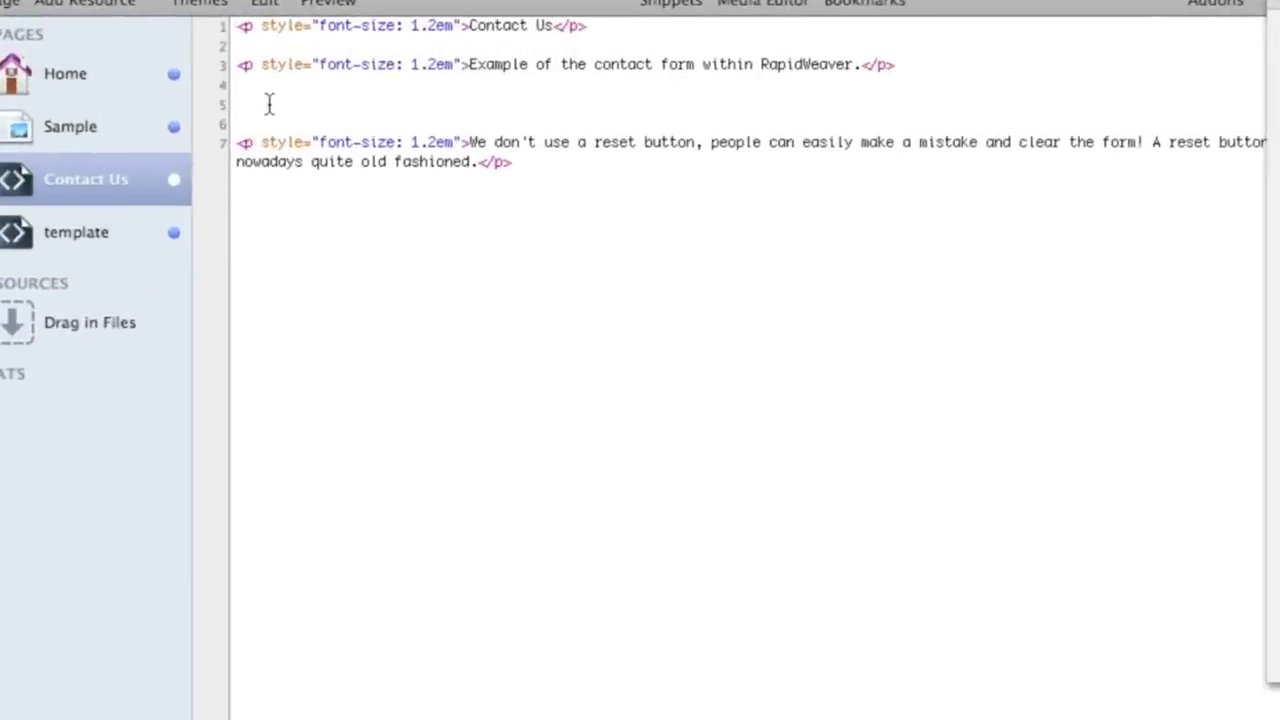
pyautogui.rightClick(268, 106)
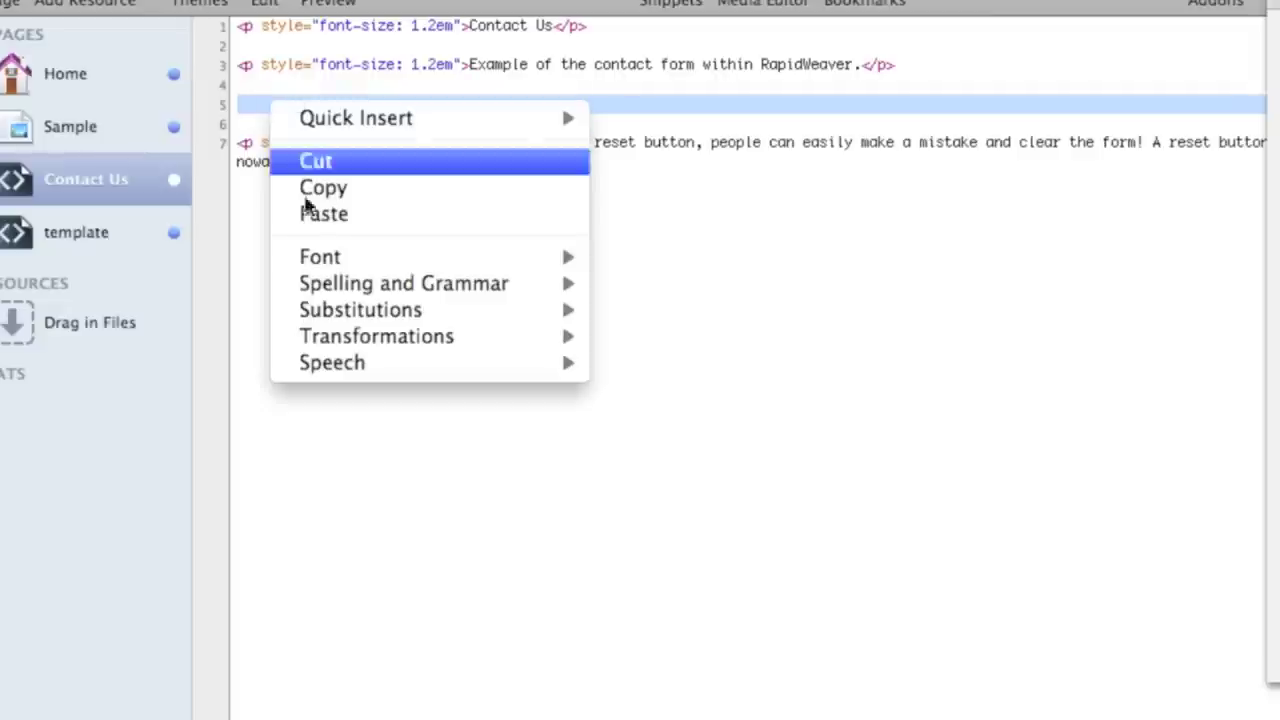
pyautogui.click(313, 231)
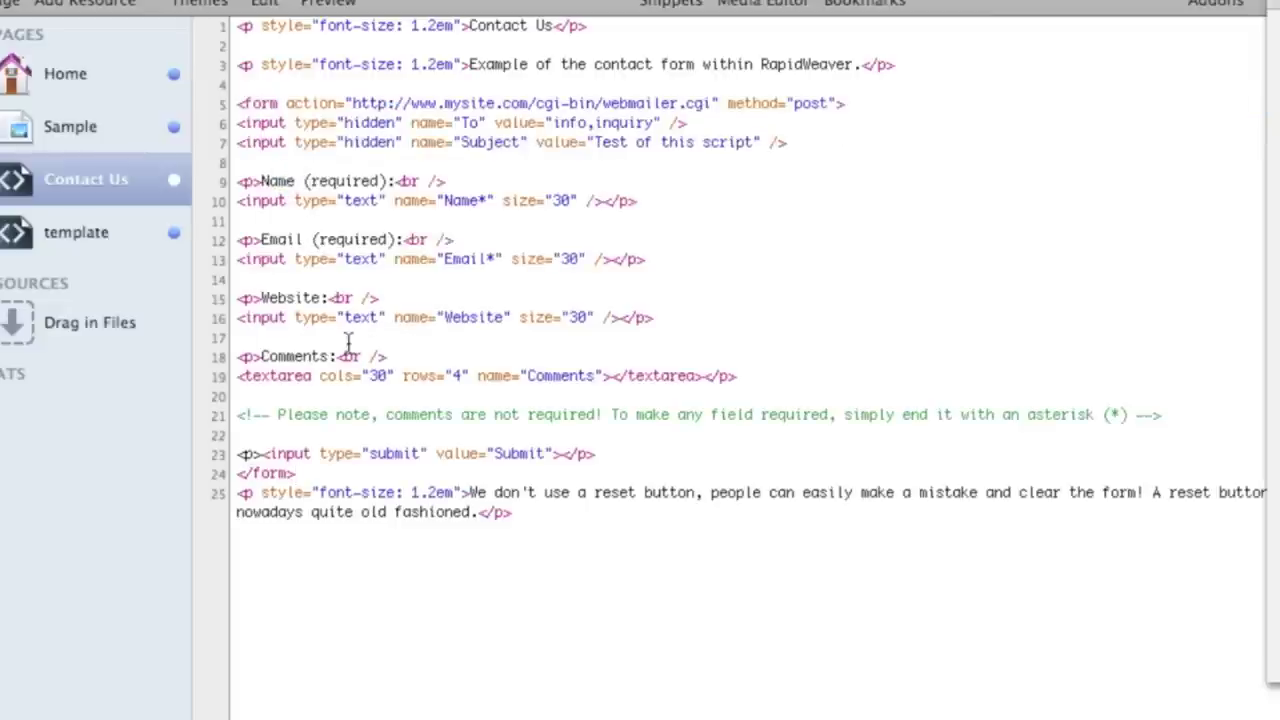
pyautogui.press('Return')
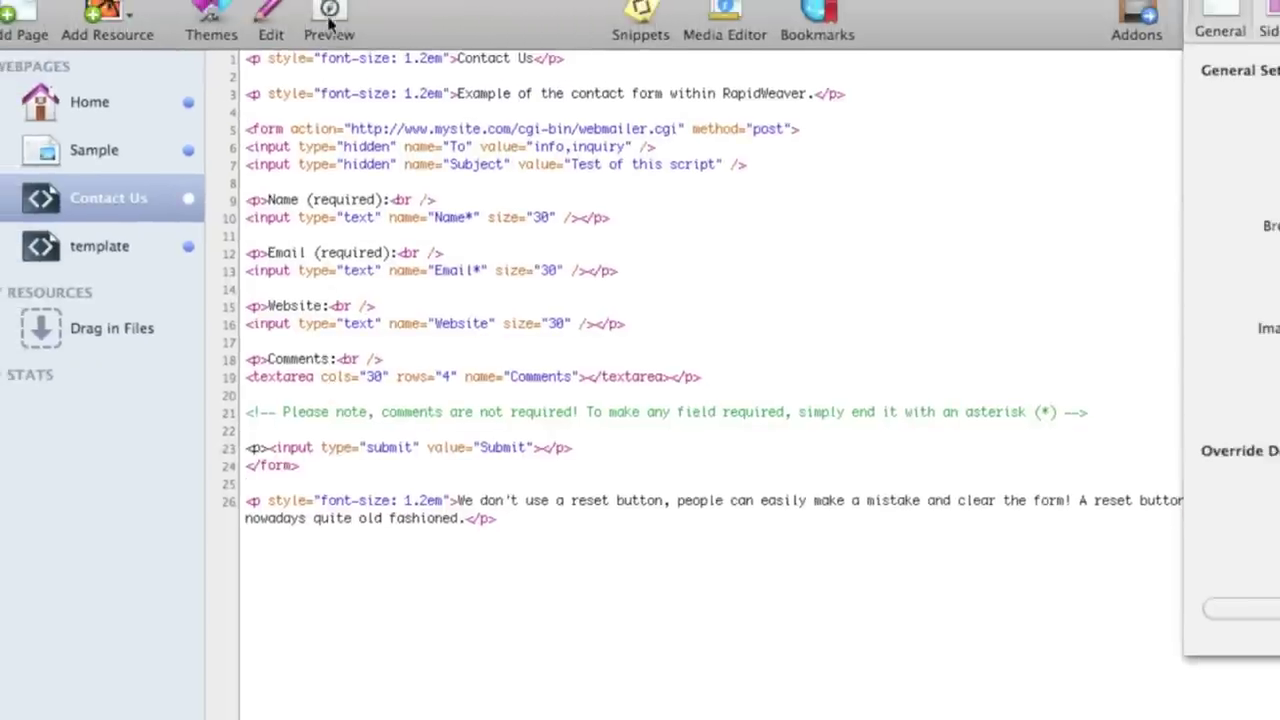
pyautogui.click(330, 18)
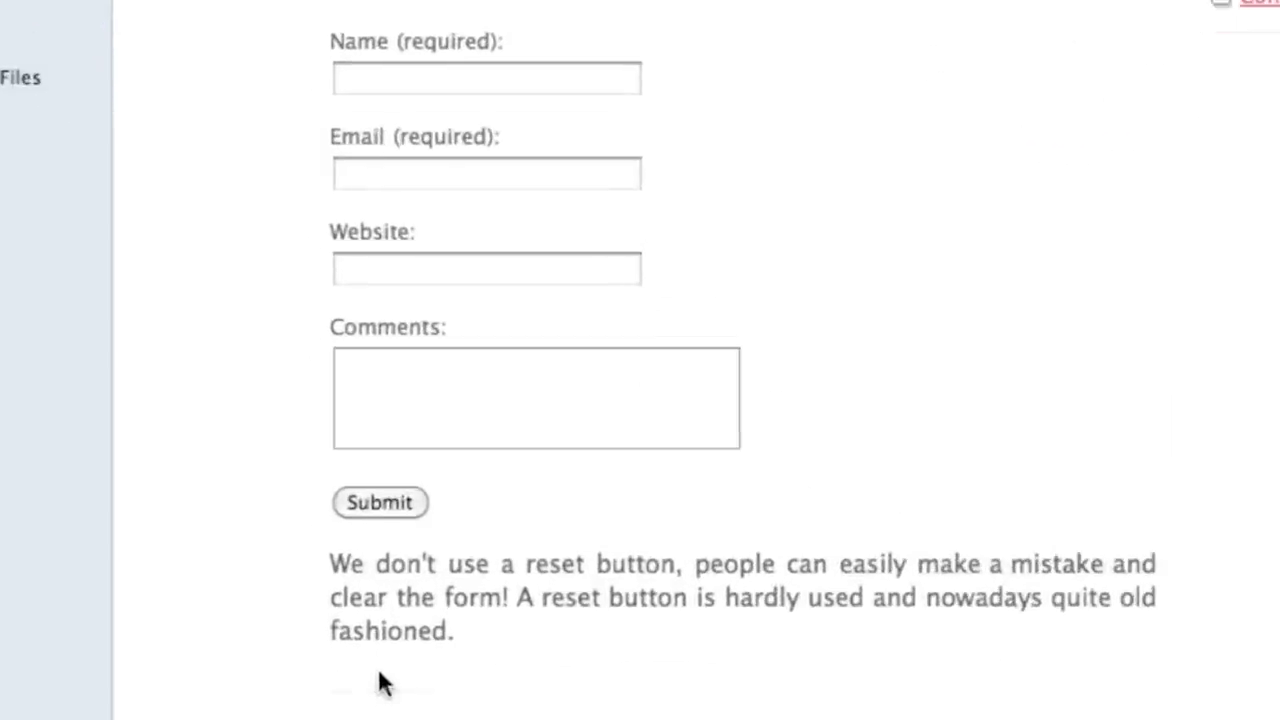
# Highlight the reset-button note under Submit, then switch to the template page.
pyautogui.moveTo(329, 564); pyautogui.dragTo(468, 626)
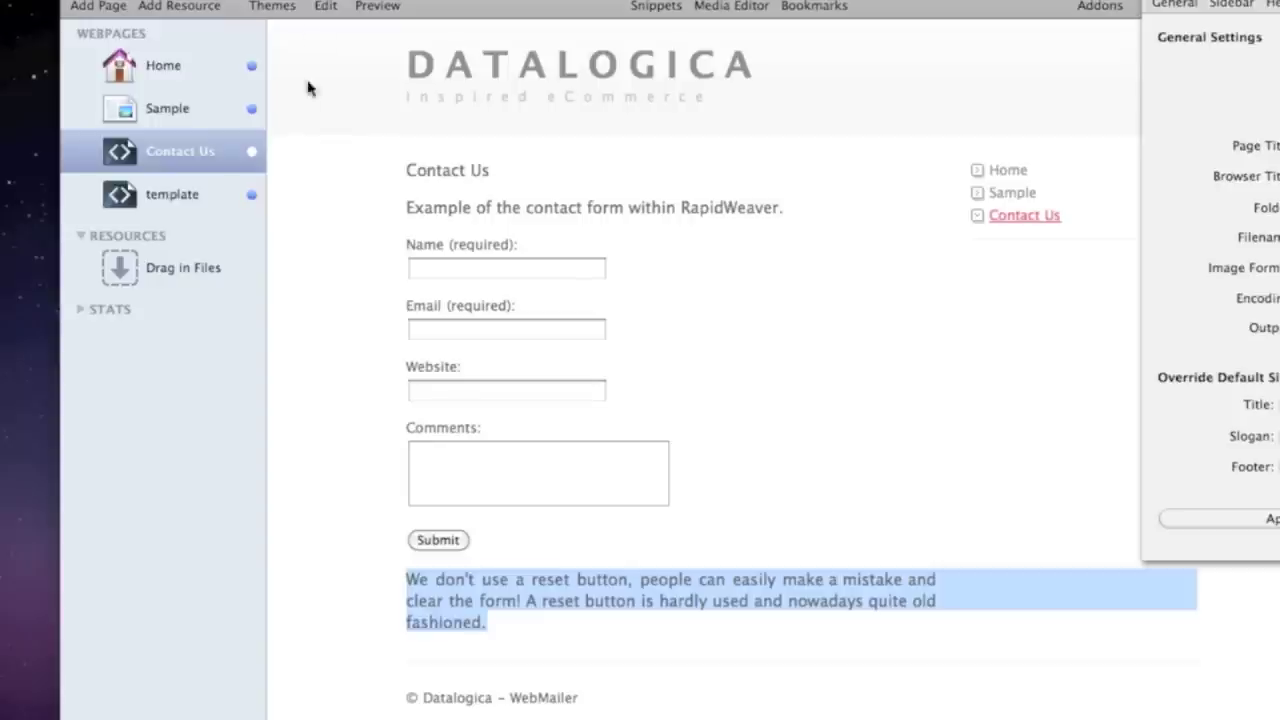
pyautogui.click(192, 199)
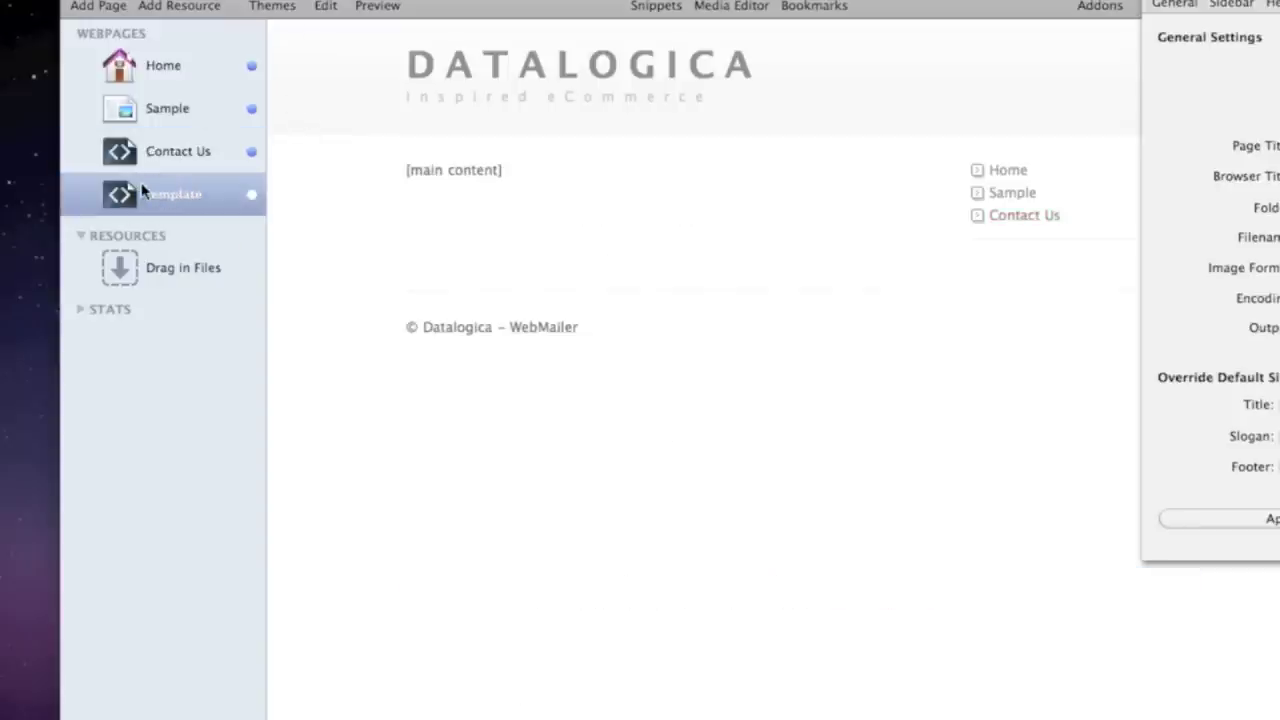
# Dismiss the page chooser, switch the template page to code editing and select [main content].
pyautogui.click(95, 33)
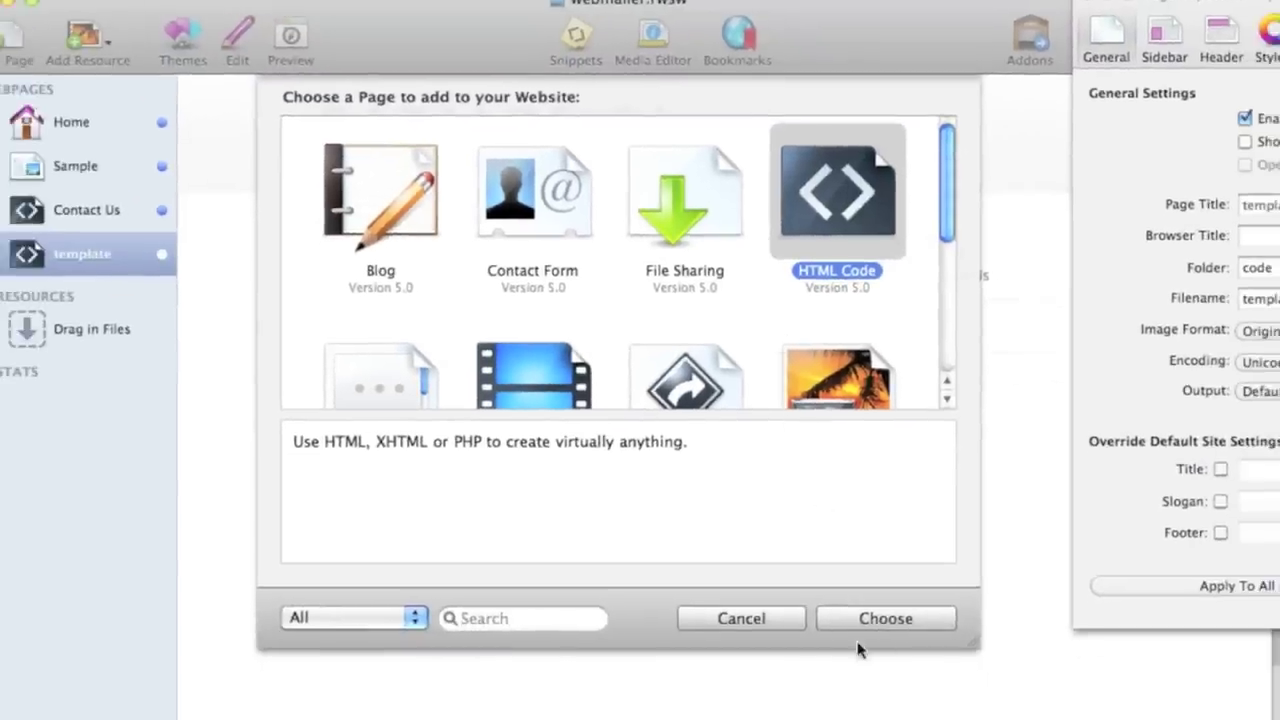
pyautogui.click(758, 620)
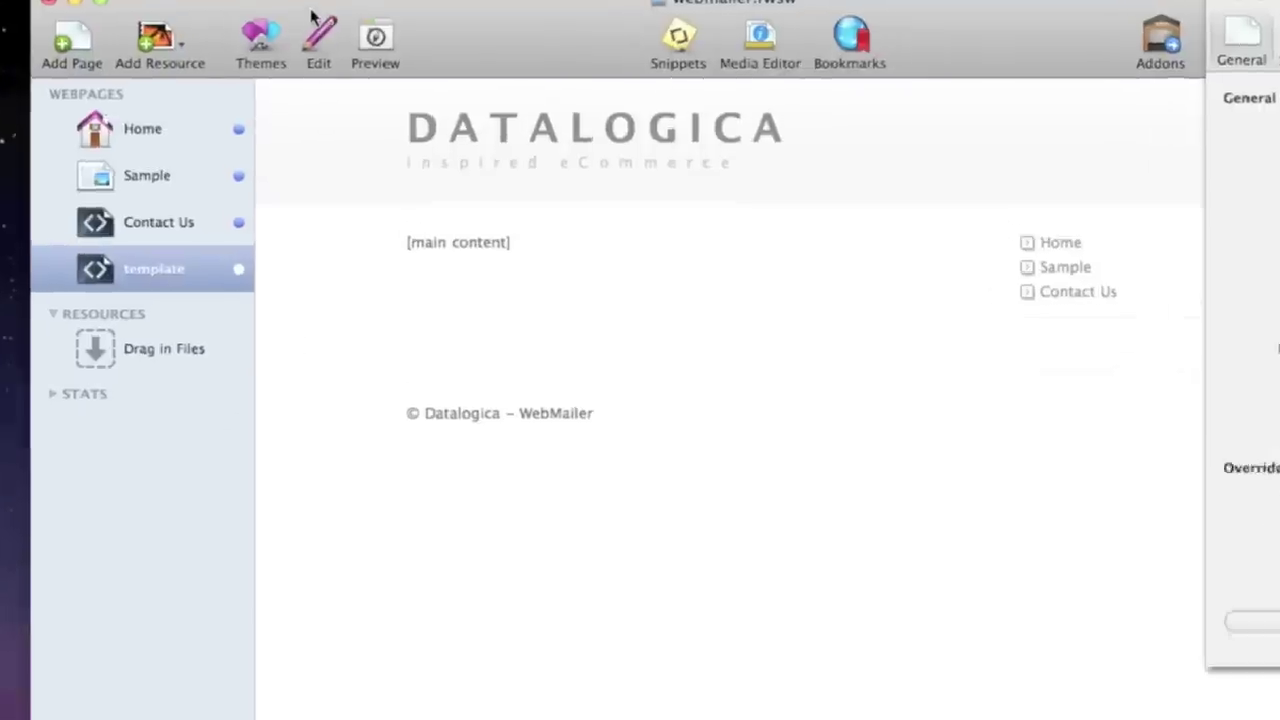
pyautogui.click(314, 55)
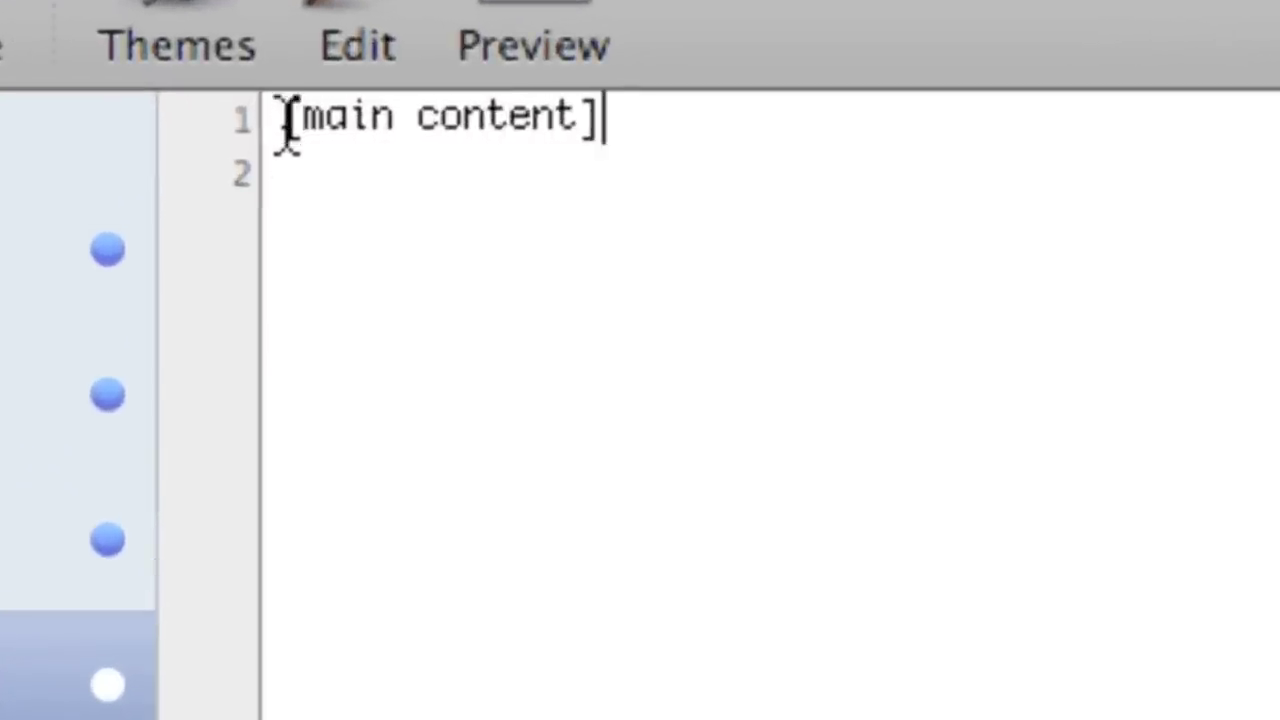
pyautogui.moveTo(287, 125); pyautogui.dragTo(623, 129)
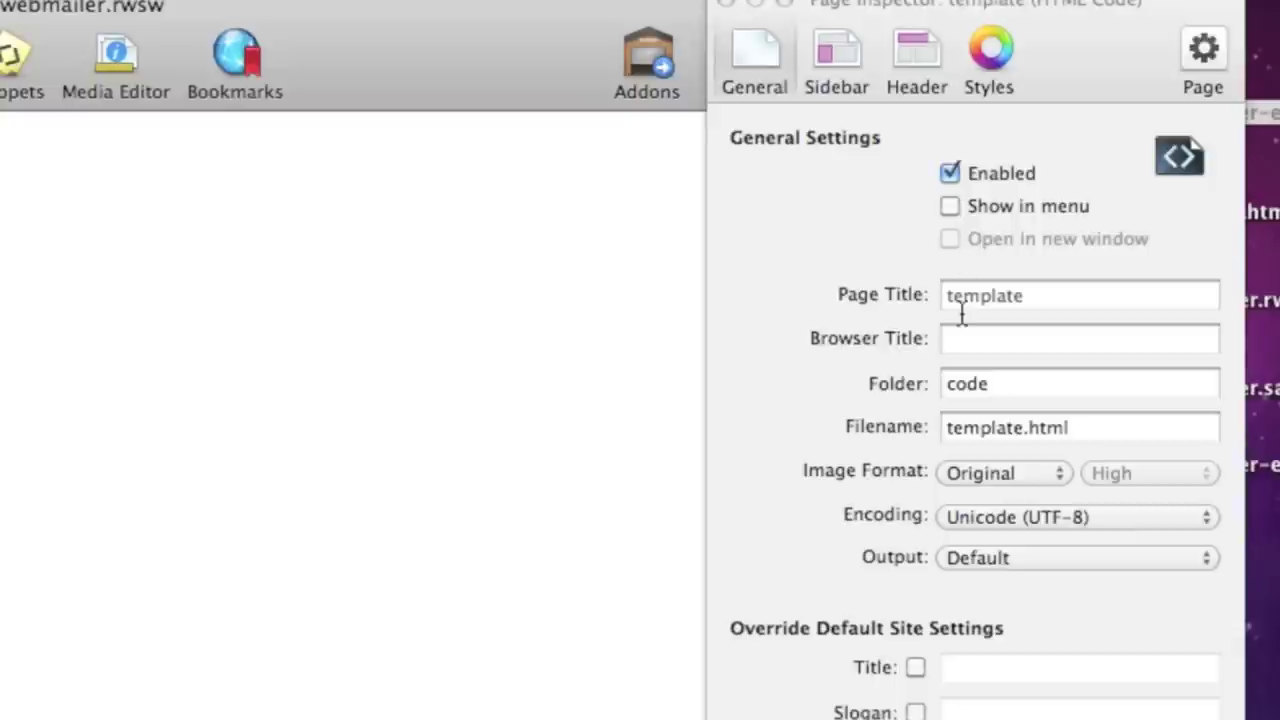
pyautogui.doubleClick(958, 295)
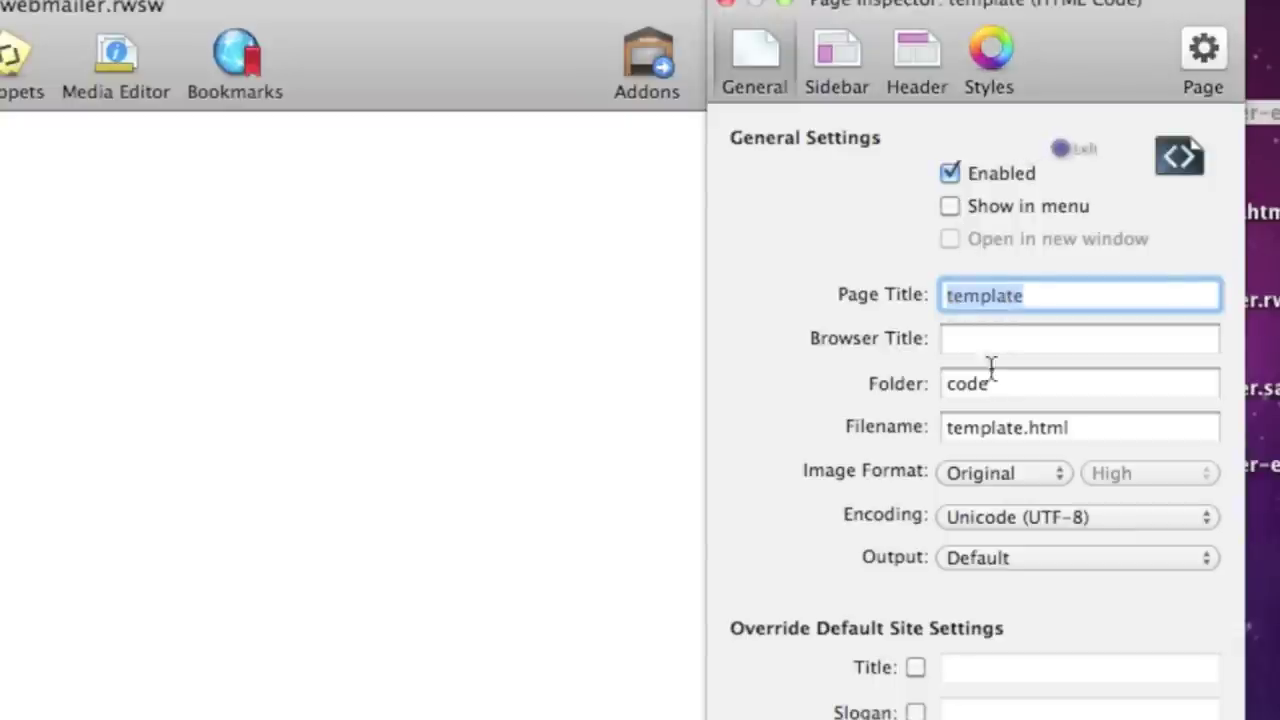
pyautogui.press('Tab')
pyautogui.press('Tab')
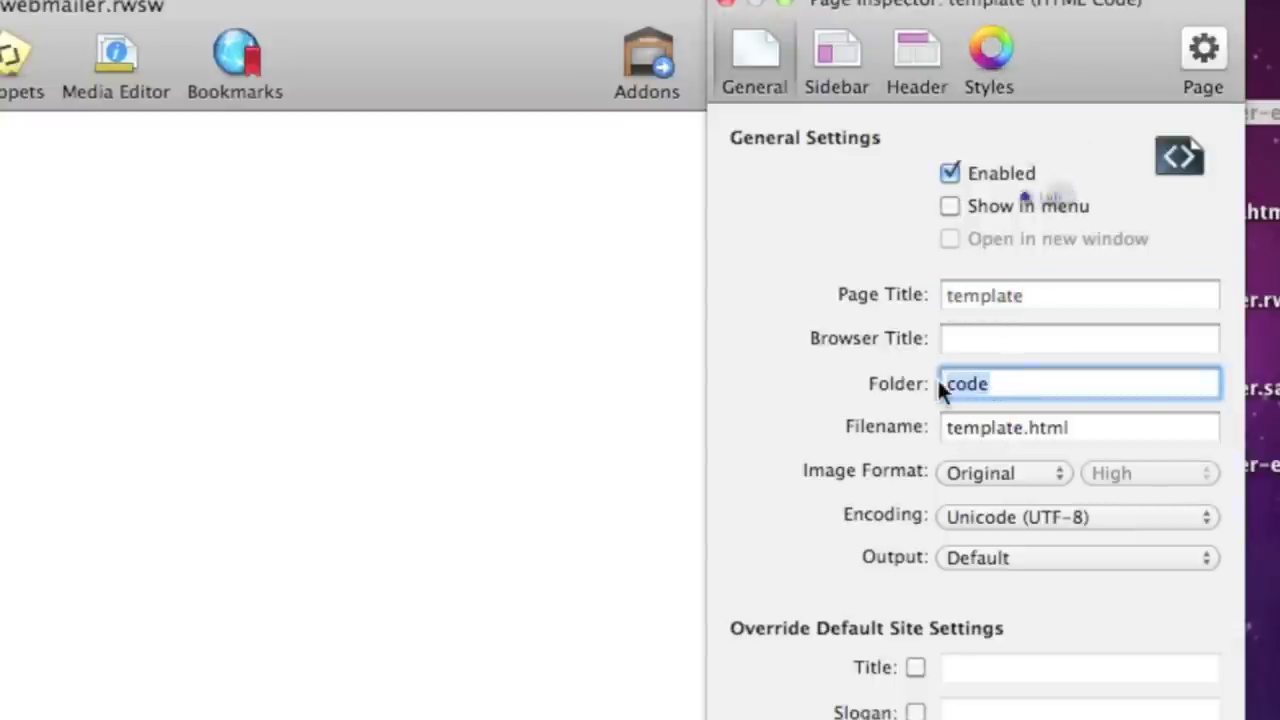
pyautogui.moveTo(940, 380); pyautogui.dragTo(998, 422)
pyautogui.moveTo(1086, 428); pyautogui.dragTo(930, 428)
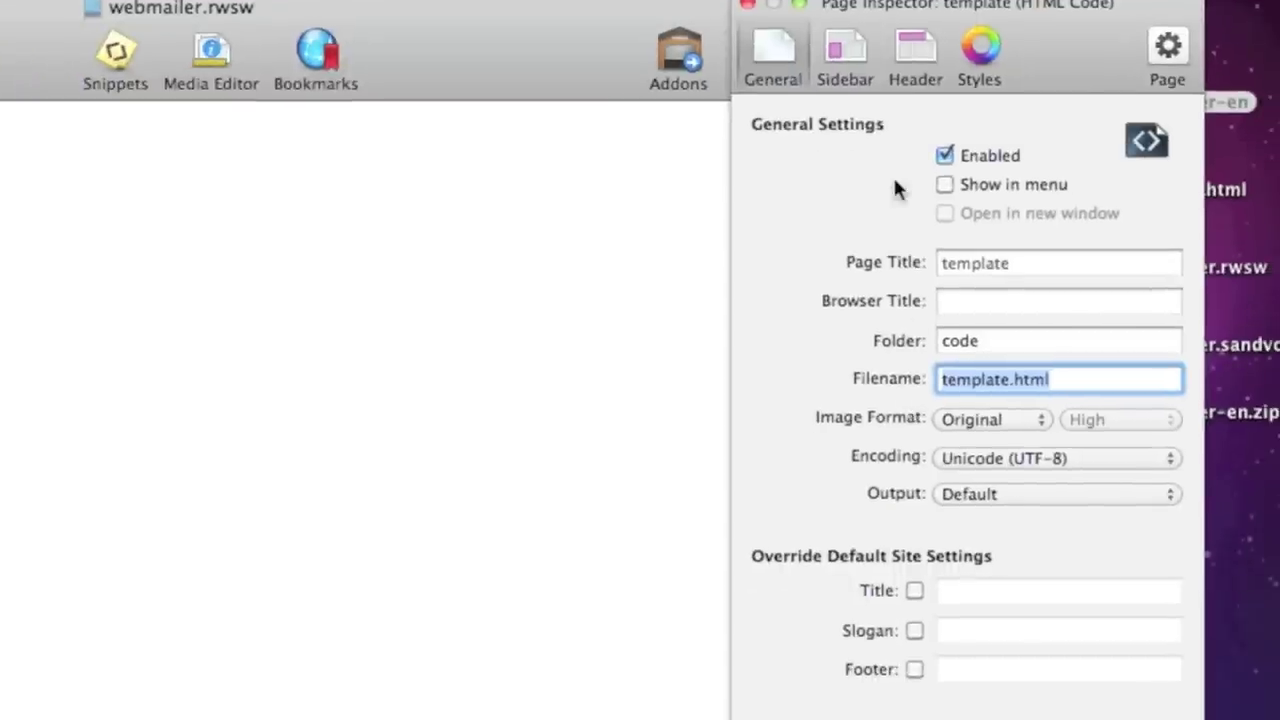
pyautogui.click(855, 60)
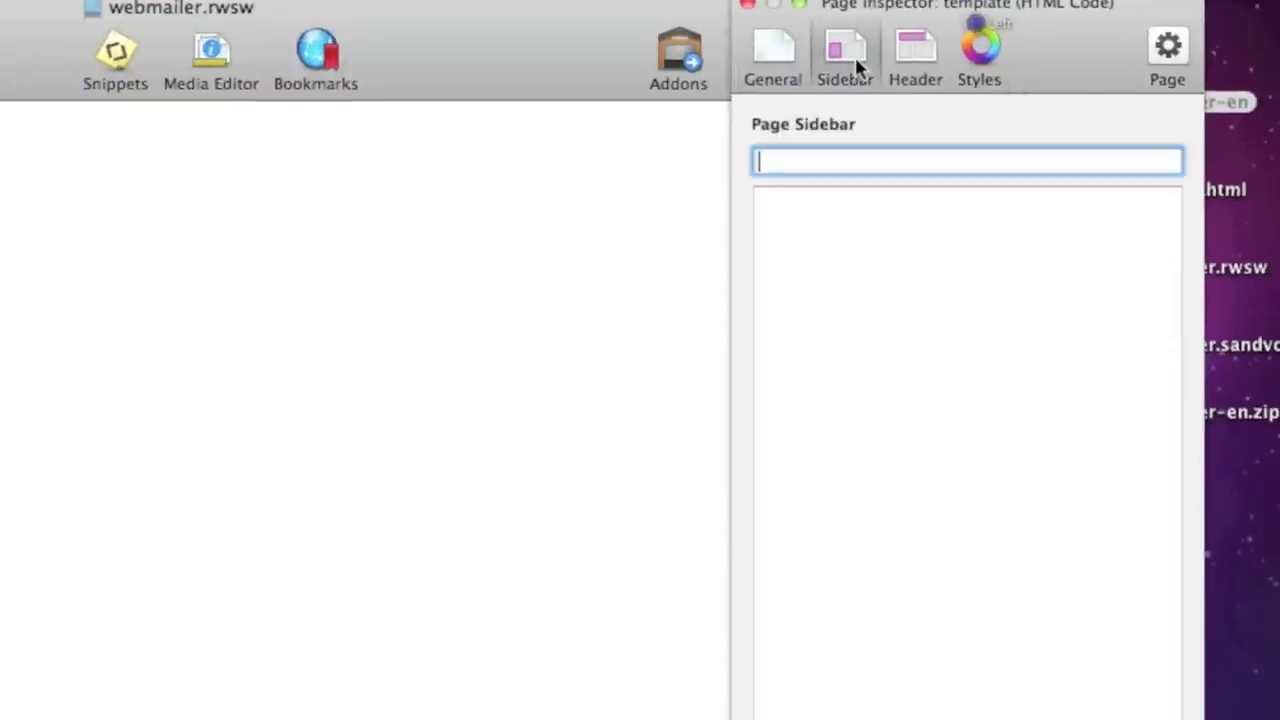
pyautogui.click(910, 60)
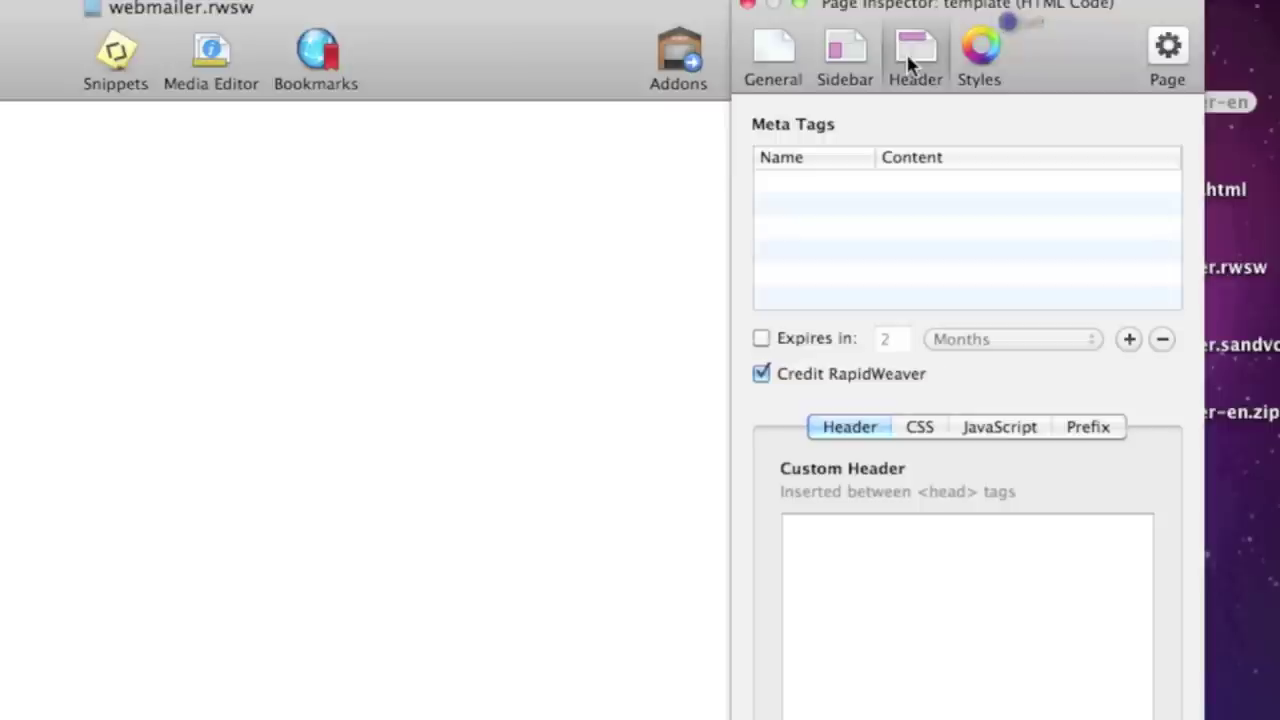
pyautogui.click(969, 58)
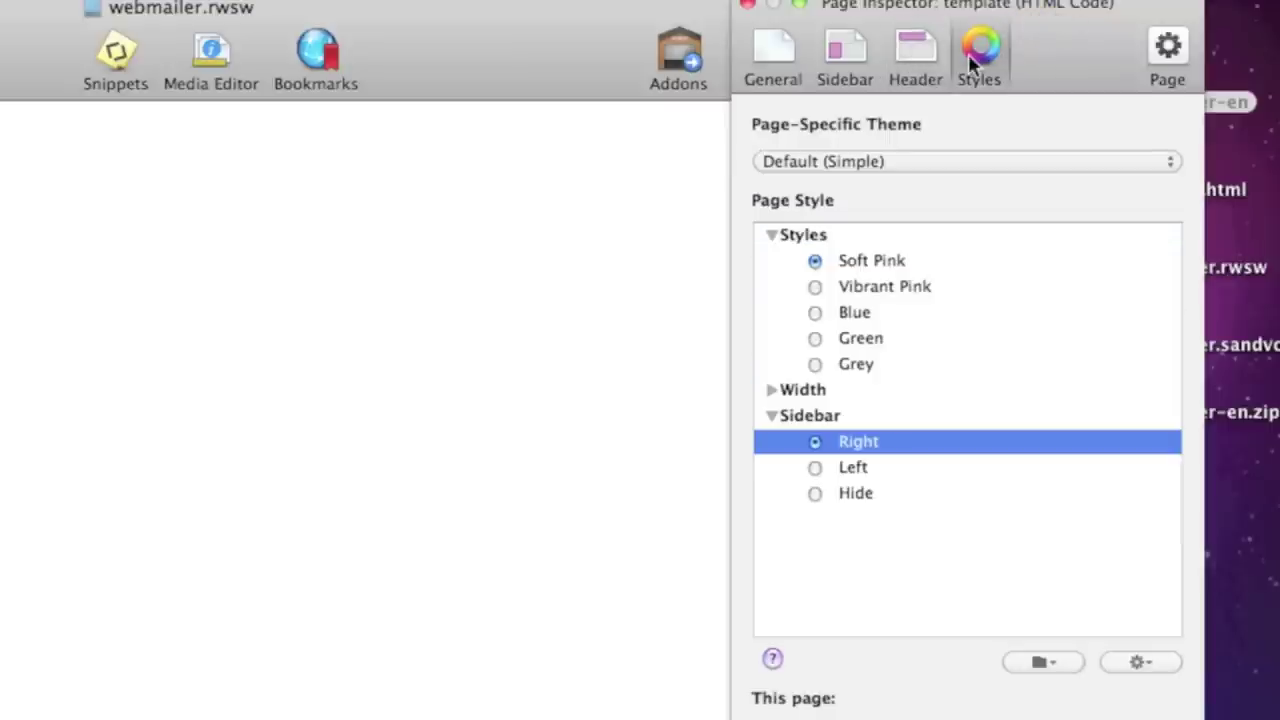
pyautogui.click(1170, 52)
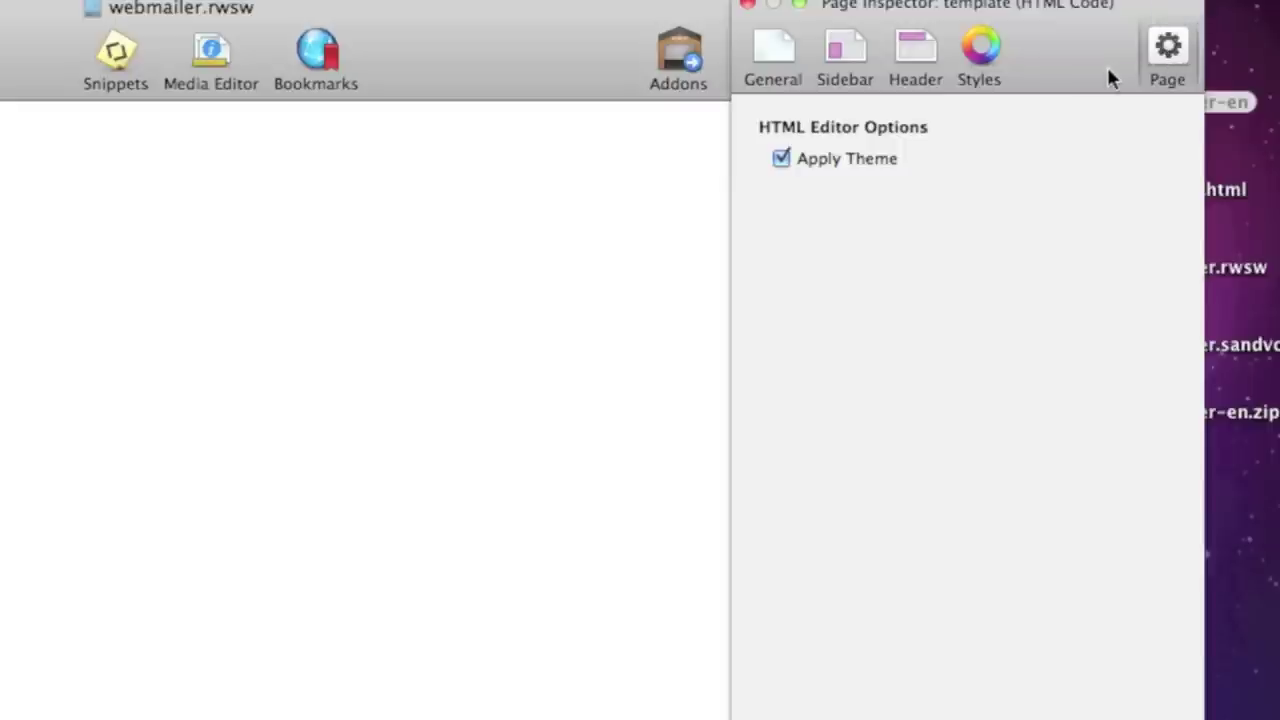
pyautogui.click(792, 50)
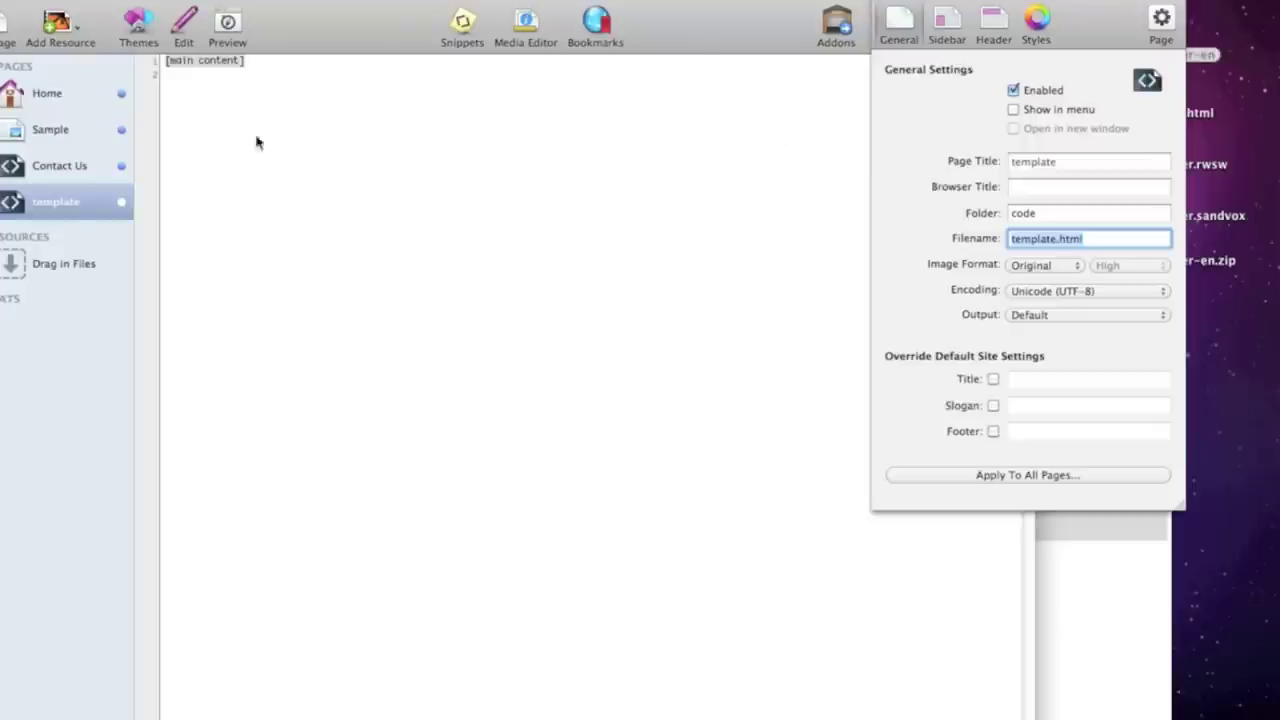
# Open the Contact Us page and check its title, folder 'code' and filename index.html.
pyautogui.click(68, 165)
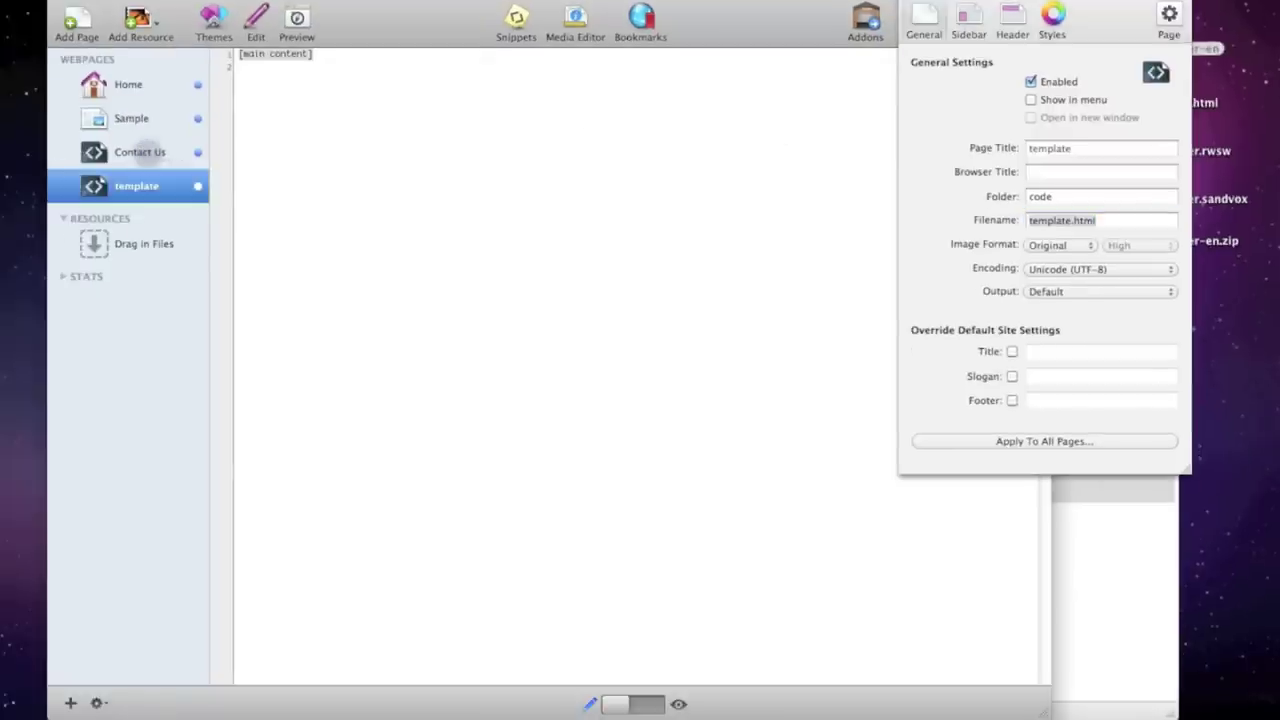
pyautogui.click(118, 153)
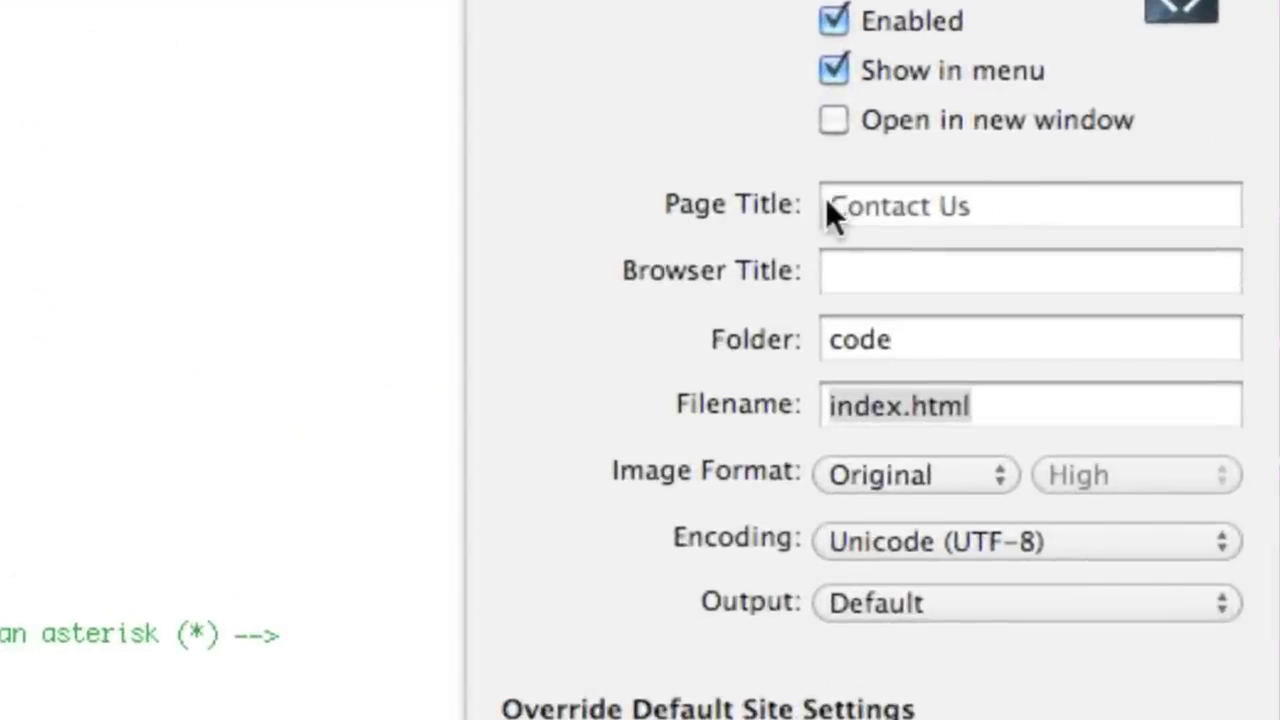
pyautogui.click(826, 205)
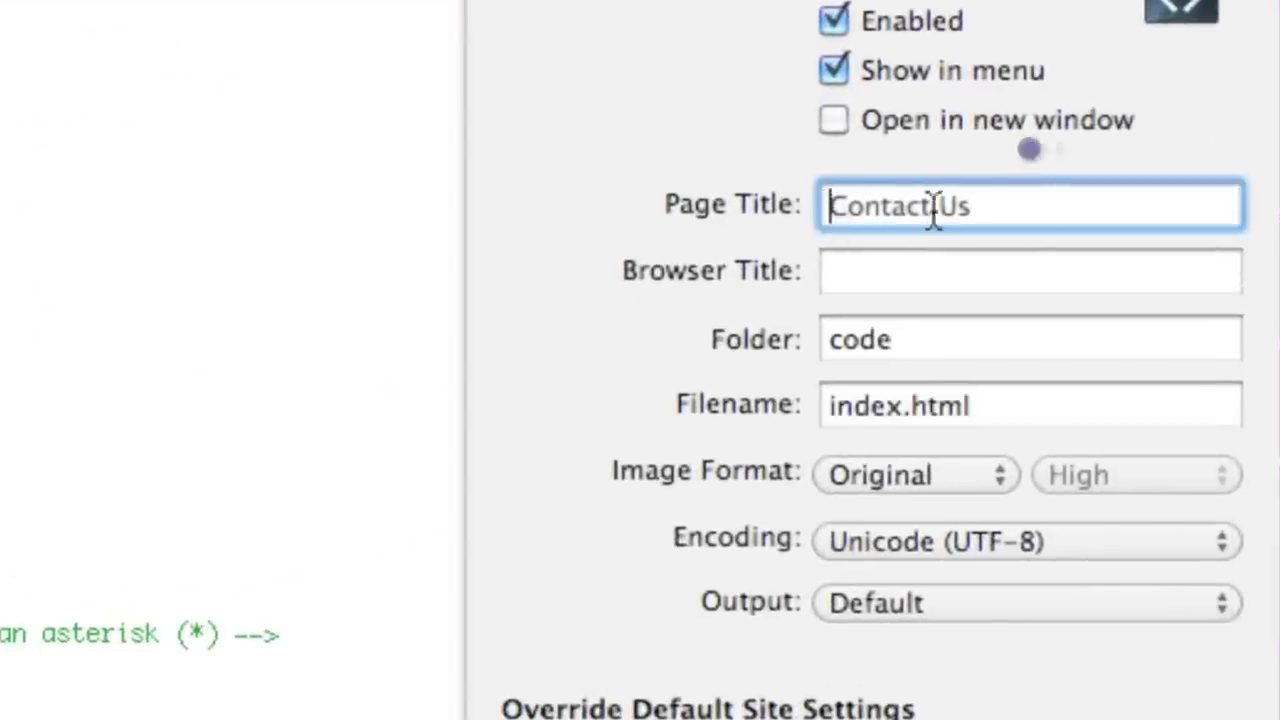
pyautogui.moveTo(985, 207); pyautogui.dragTo(835, 210)
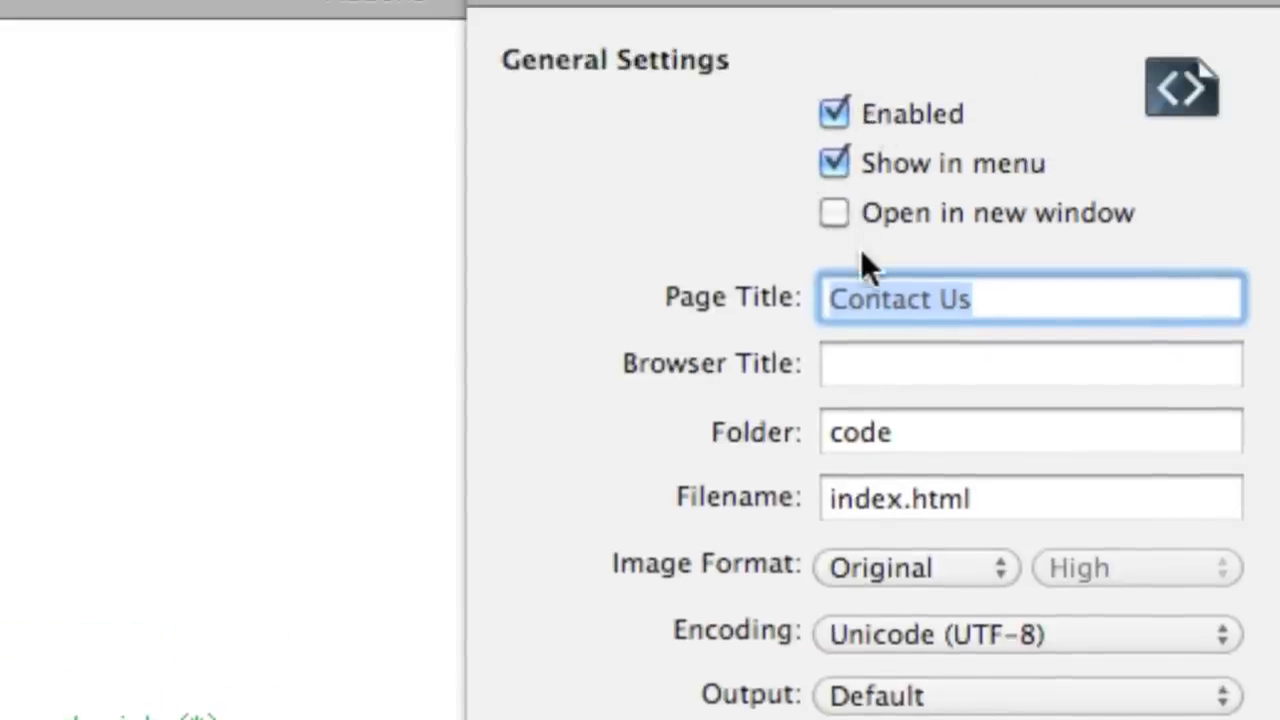
pyautogui.doubleClick(860, 431)
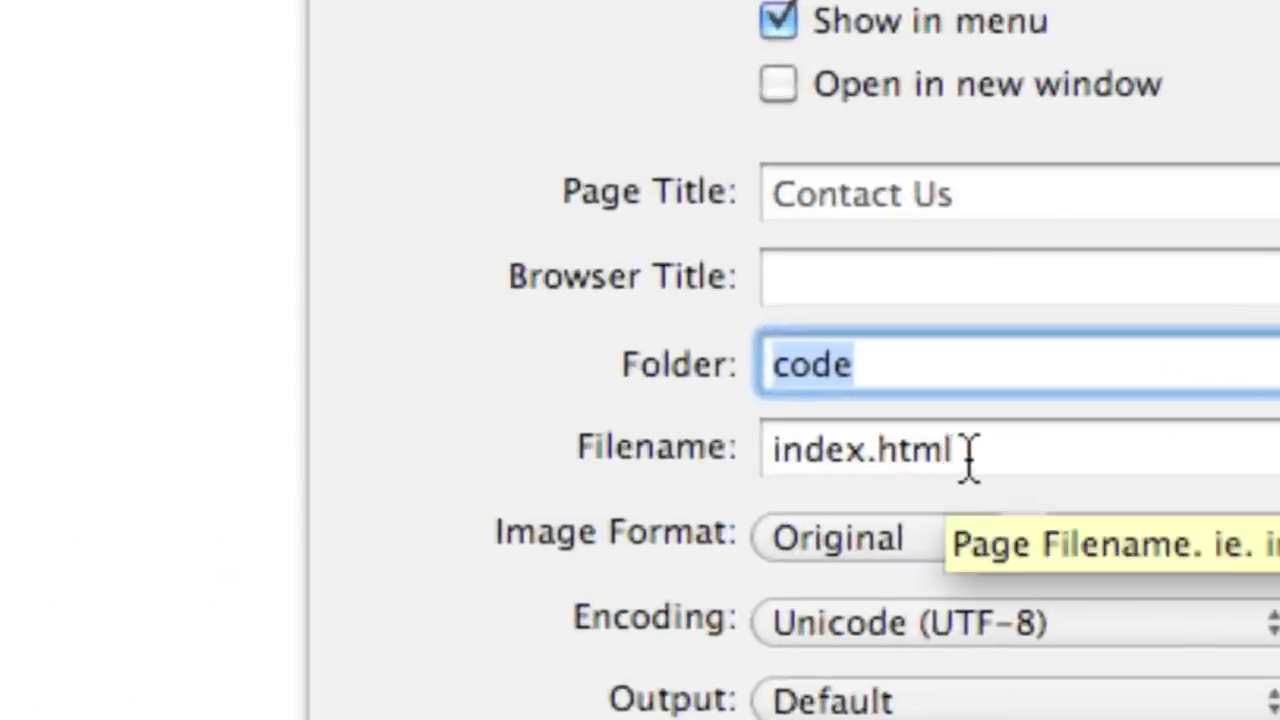
pyautogui.moveTo(968, 458); pyautogui.dragTo(776, 461)
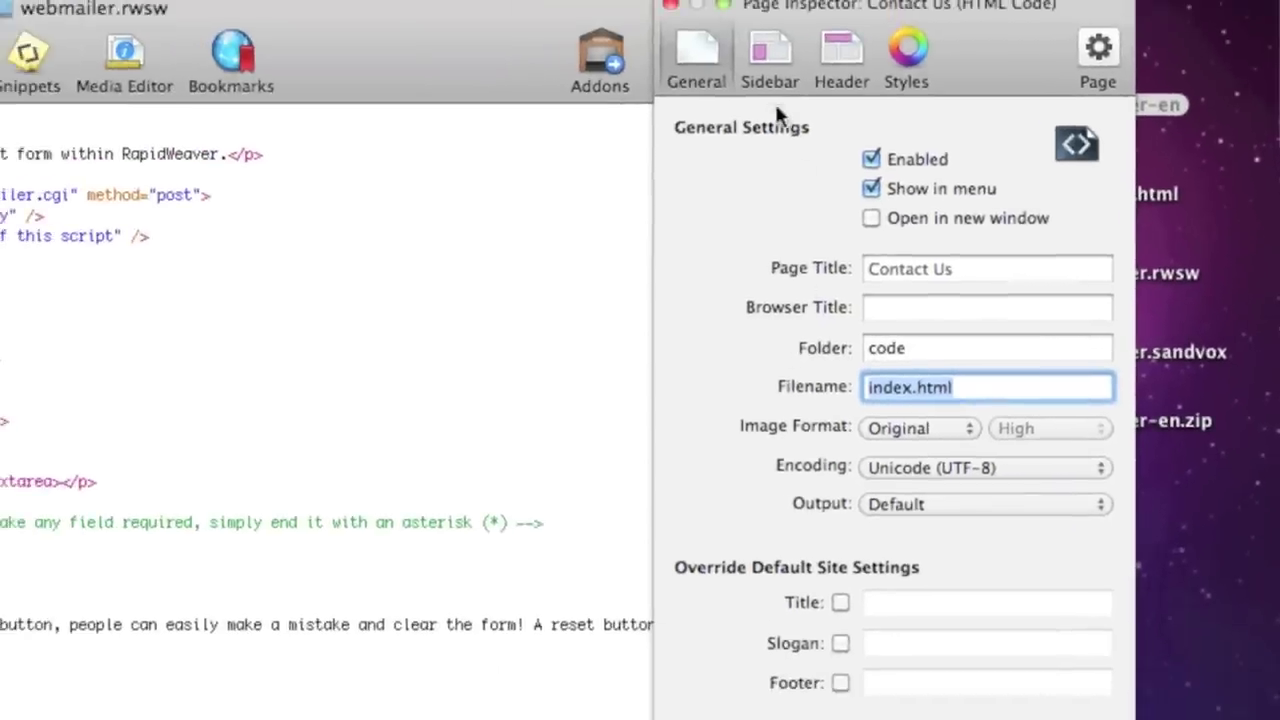
# Review the page's Sidebar, Header, Styles and Page settings, then return to General.
pyautogui.click(768, 50)
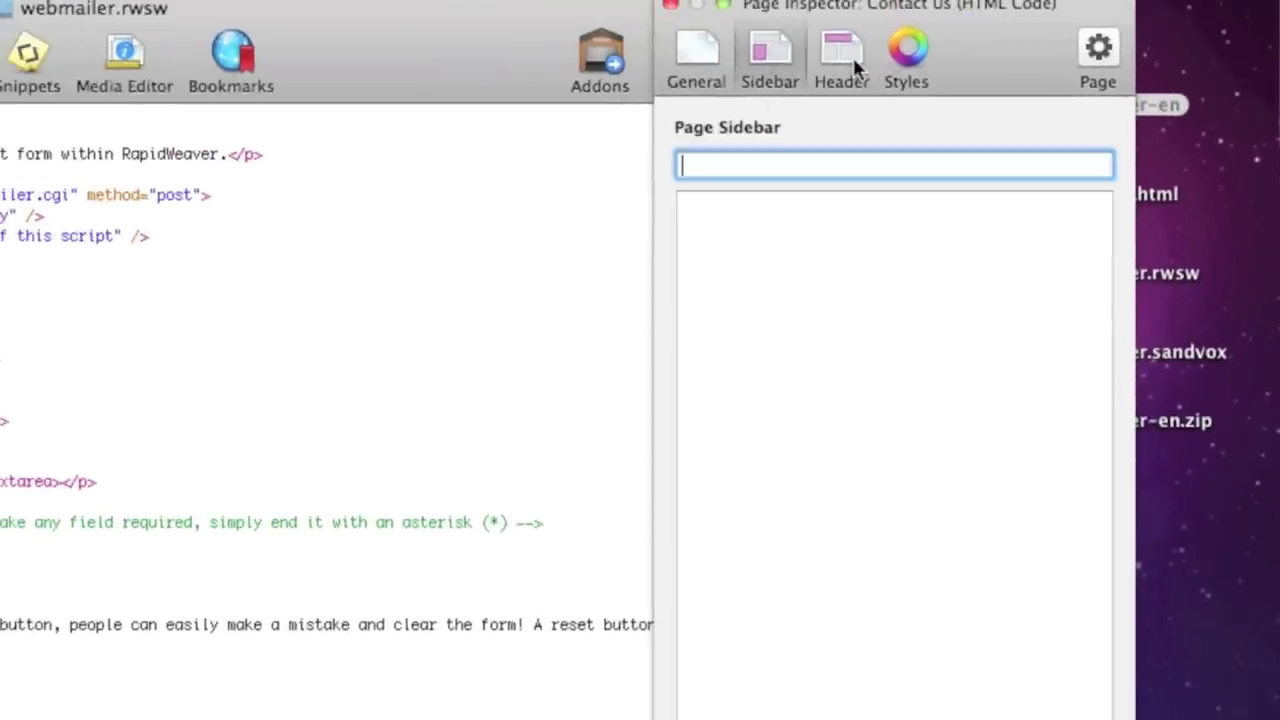
pyautogui.click(853, 57)
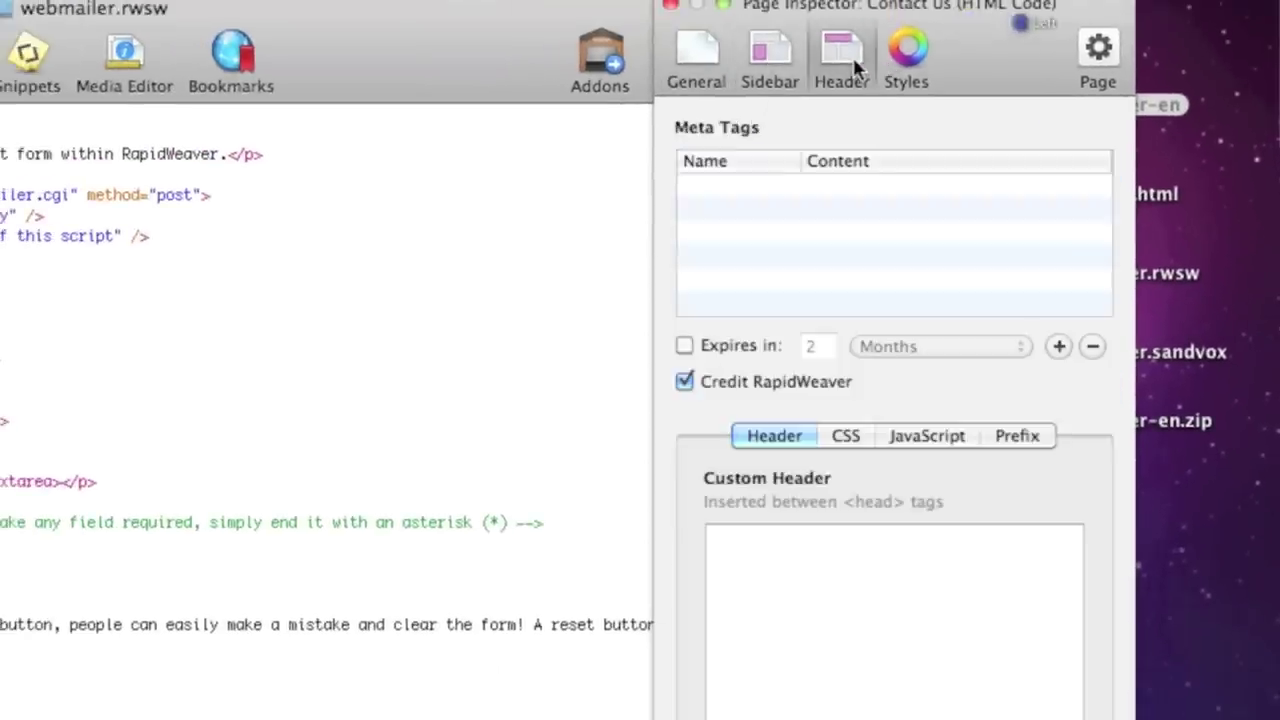
pyautogui.click(905, 62)
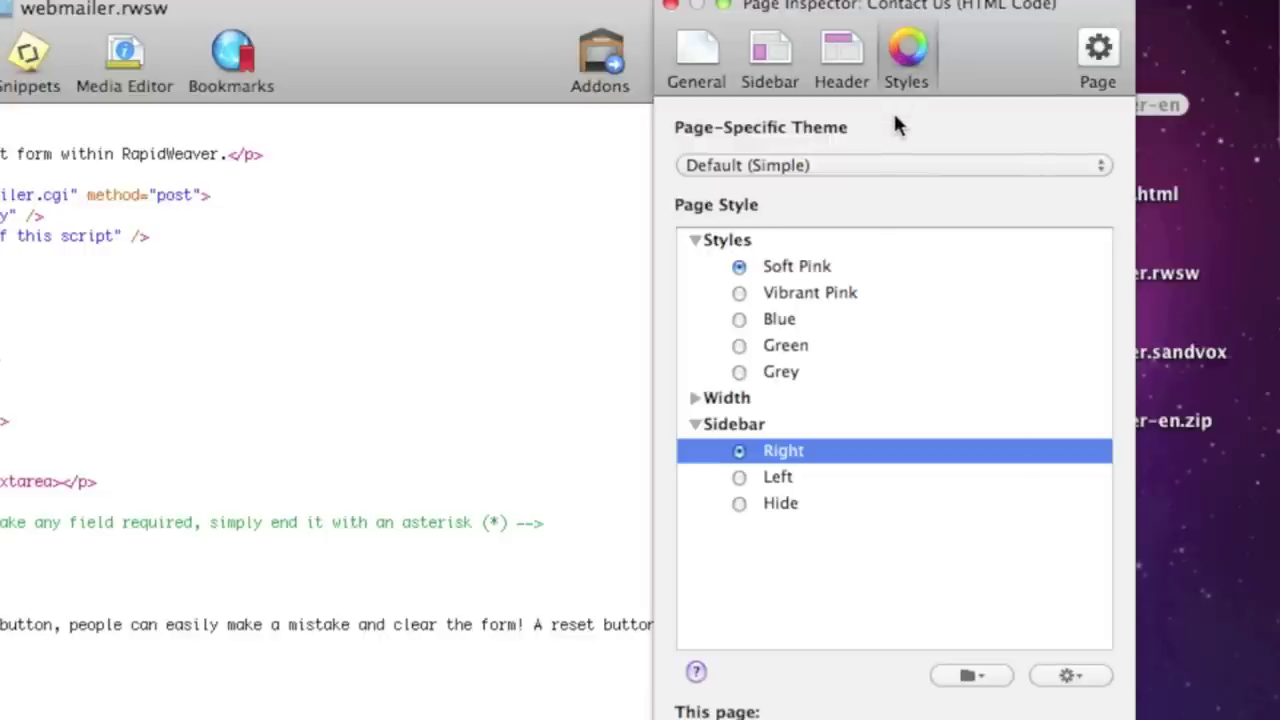
pyautogui.click(1099, 50)
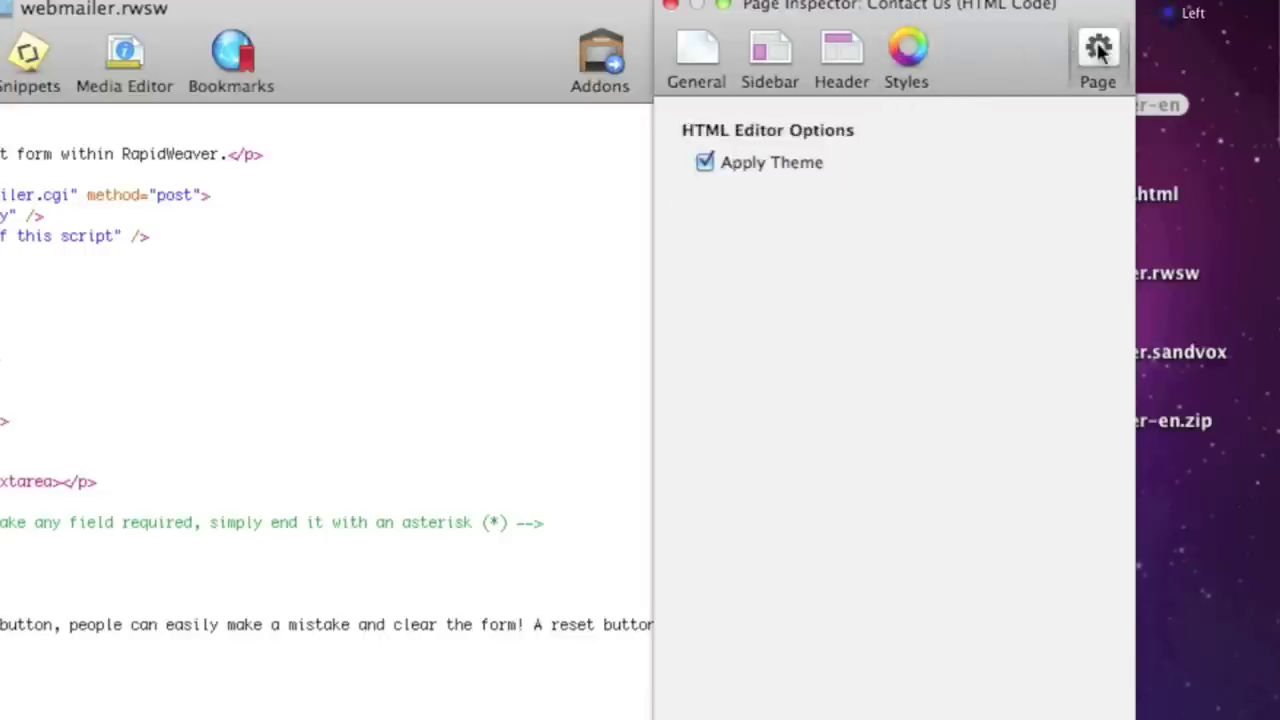
pyautogui.click(697, 57)
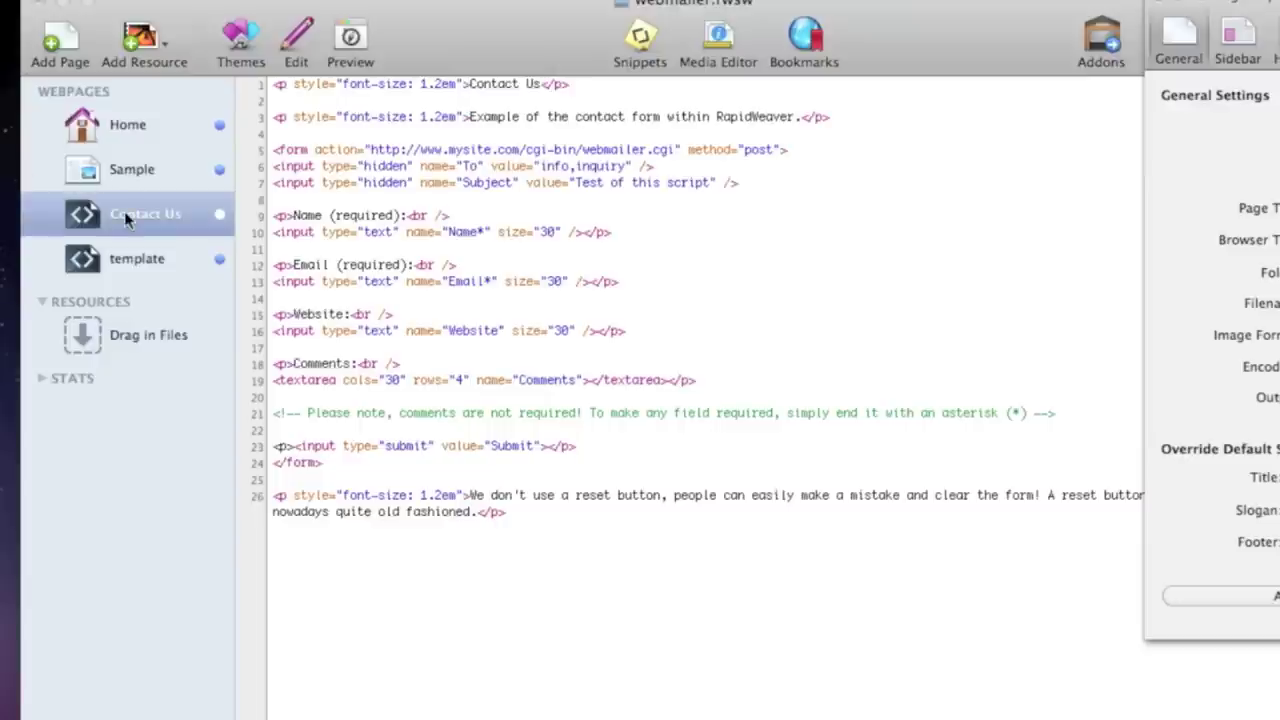
# Preview the Contact Us form with its Name, Email, Website and Comments fields, then select the template page.
pyautogui.click(351, 43)
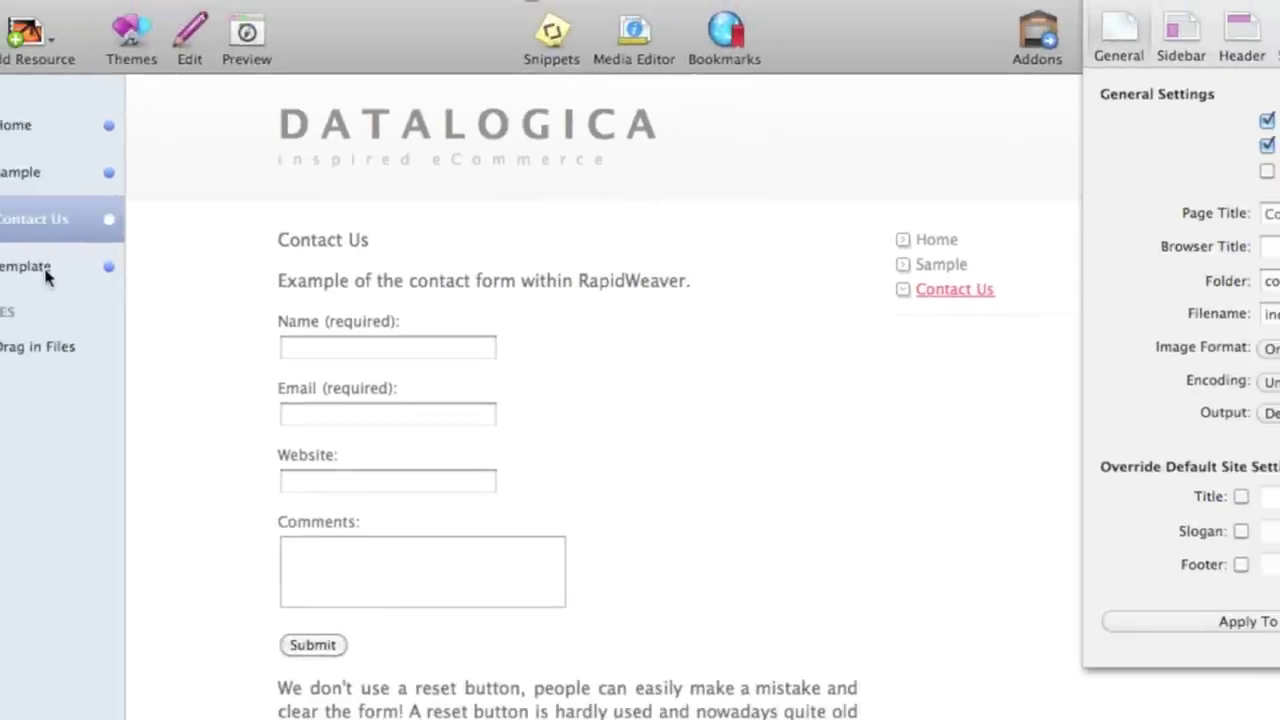
pyautogui.click(45, 272)
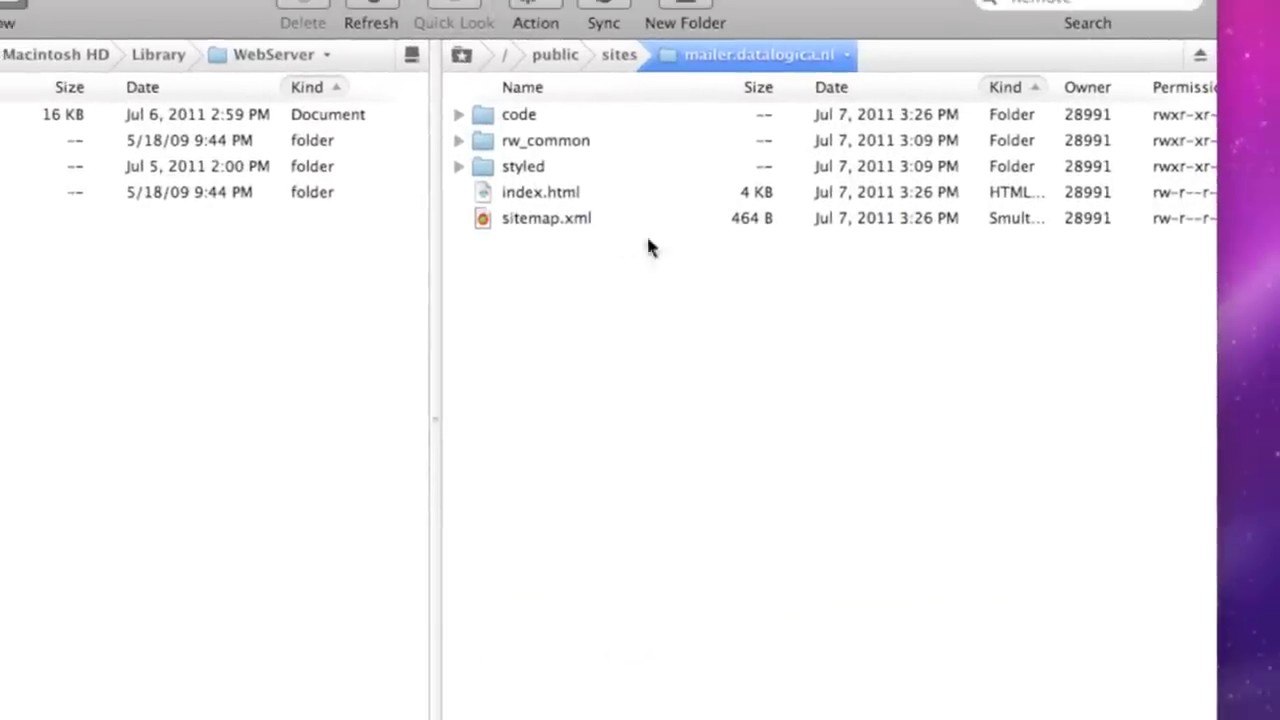
# Browse the server's styled folder, then open the code folder holding index.html and template.html.
pyautogui.click(532, 200)
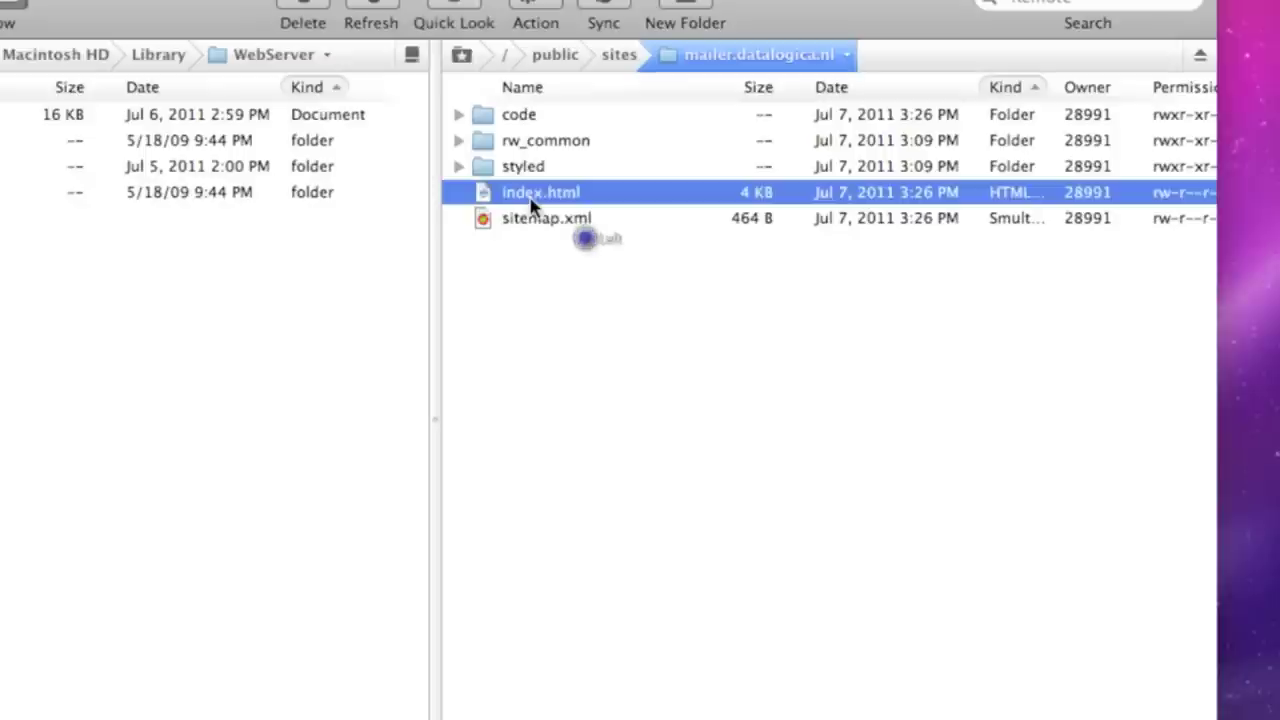
pyautogui.doubleClick(521, 118)
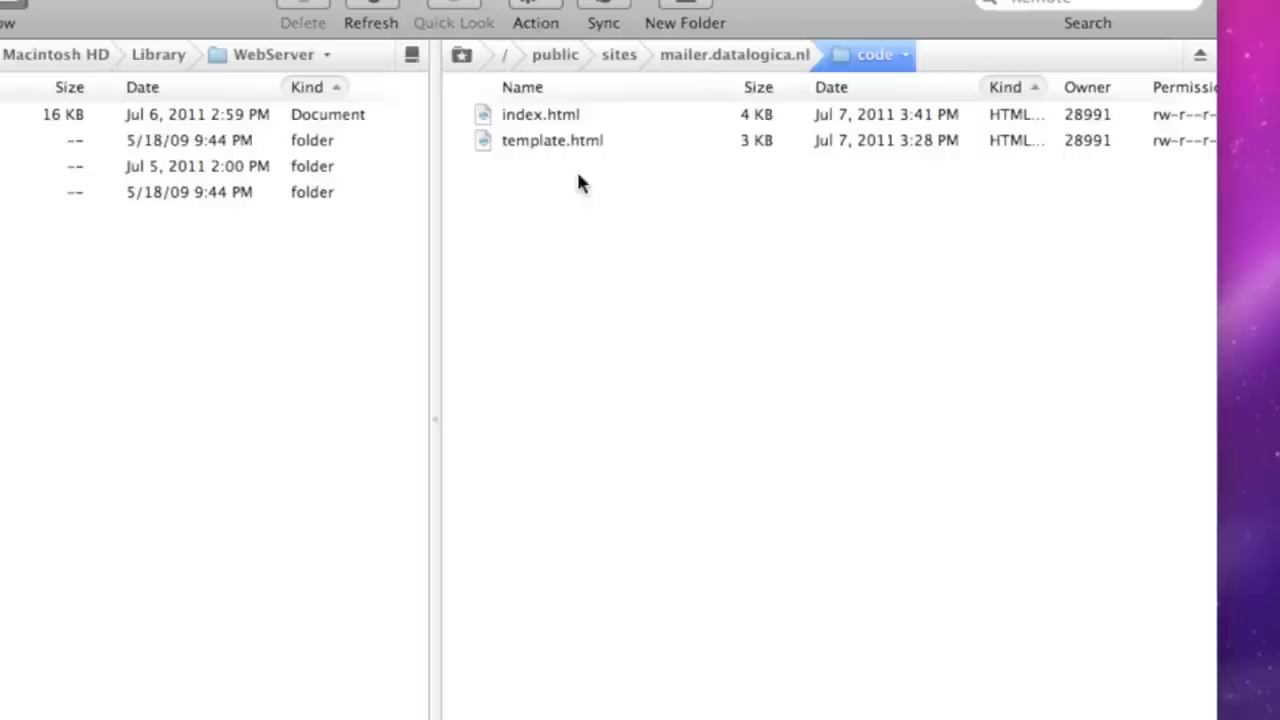
pyautogui.click(718, 58)
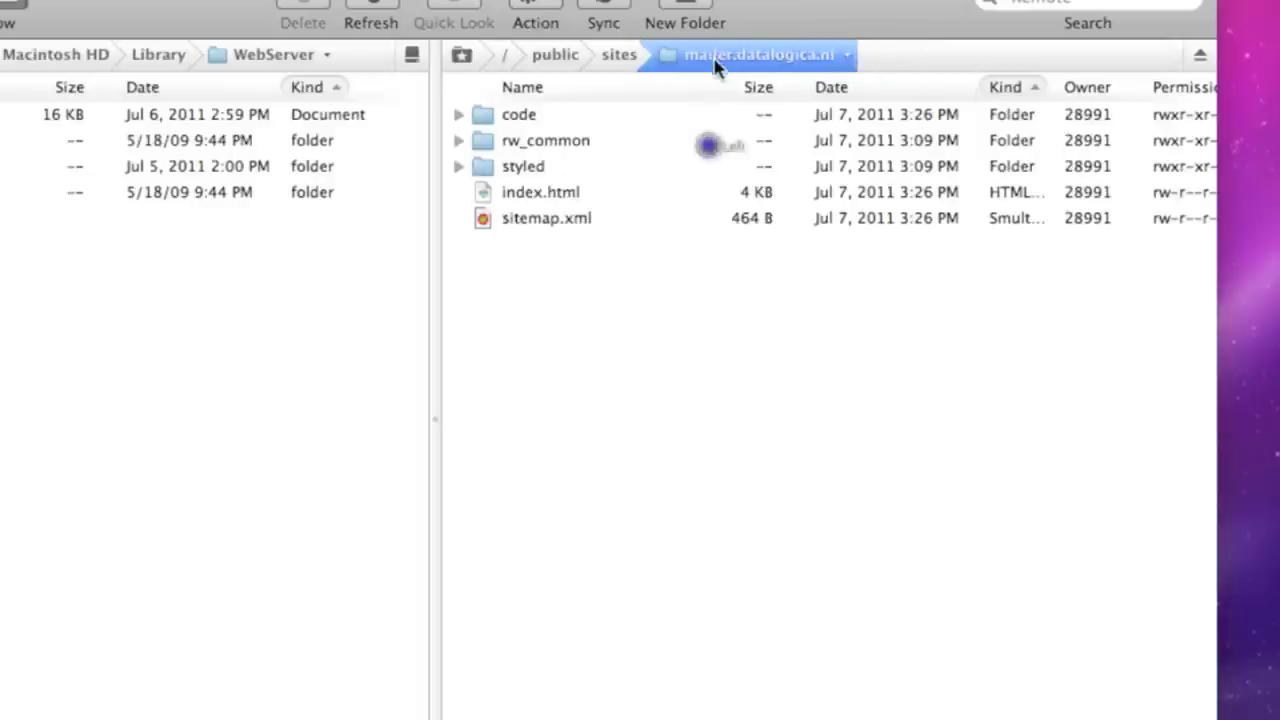
pyautogui.doubleClick(534, 171)
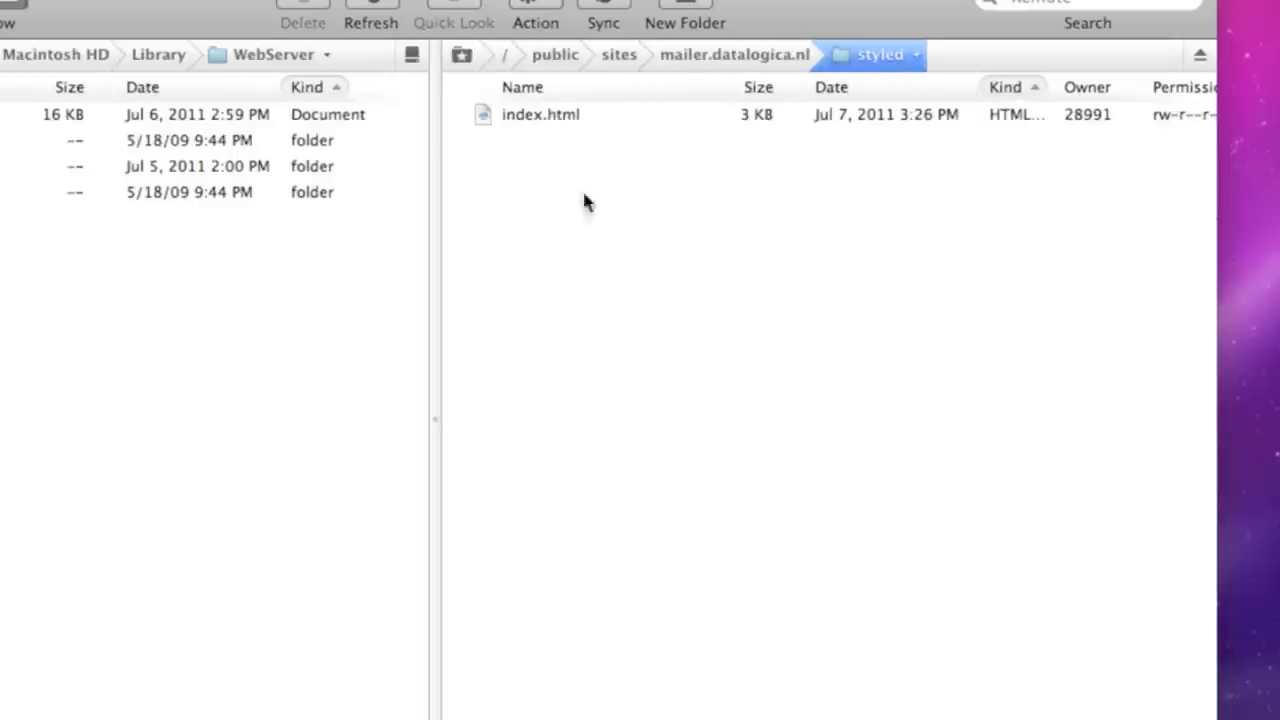
pyautogui.click(726, 49)
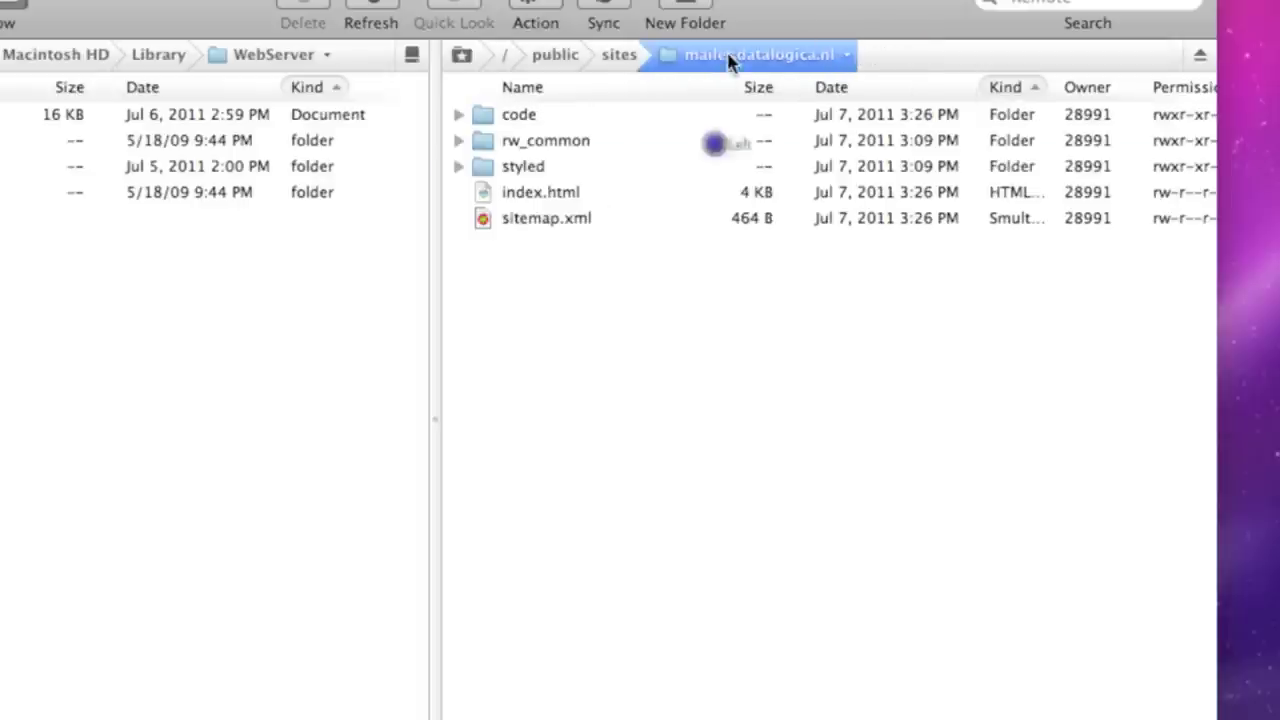
pyautogui.doubleClick(514, 115)
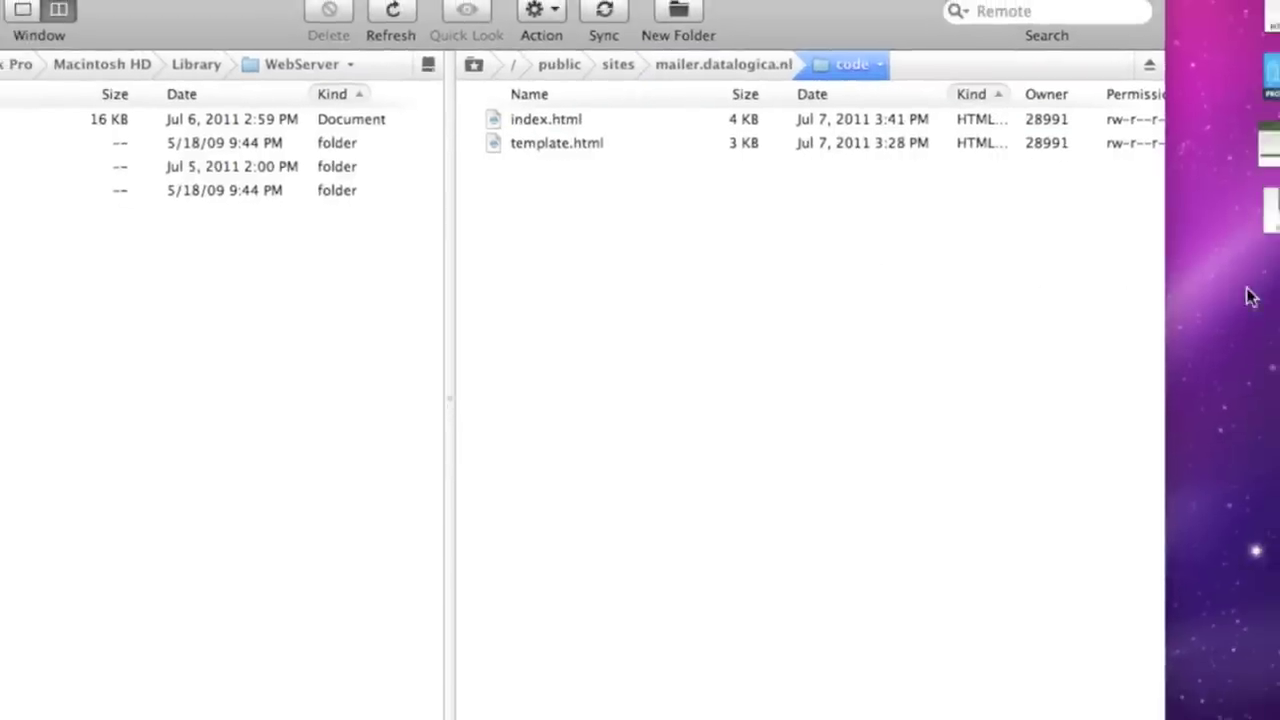
# Download template.html to the desktop, then delete it from the server's code folder.
pyautogui.moveTo(436, 153); pyautogui.dragTo(1118, 280)
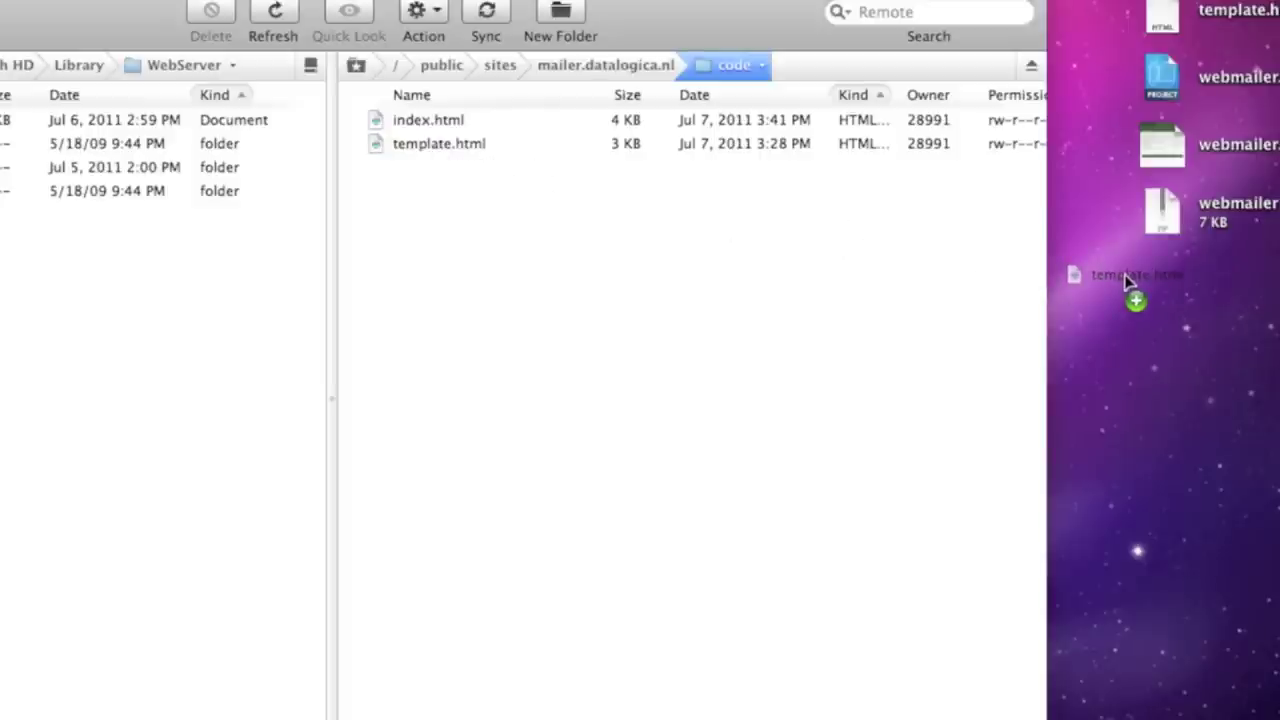
pyautogui.moveTo(1125, 280); pyautogui.dragTo(446, 198)
pyautogui.rightClick(437, 148)
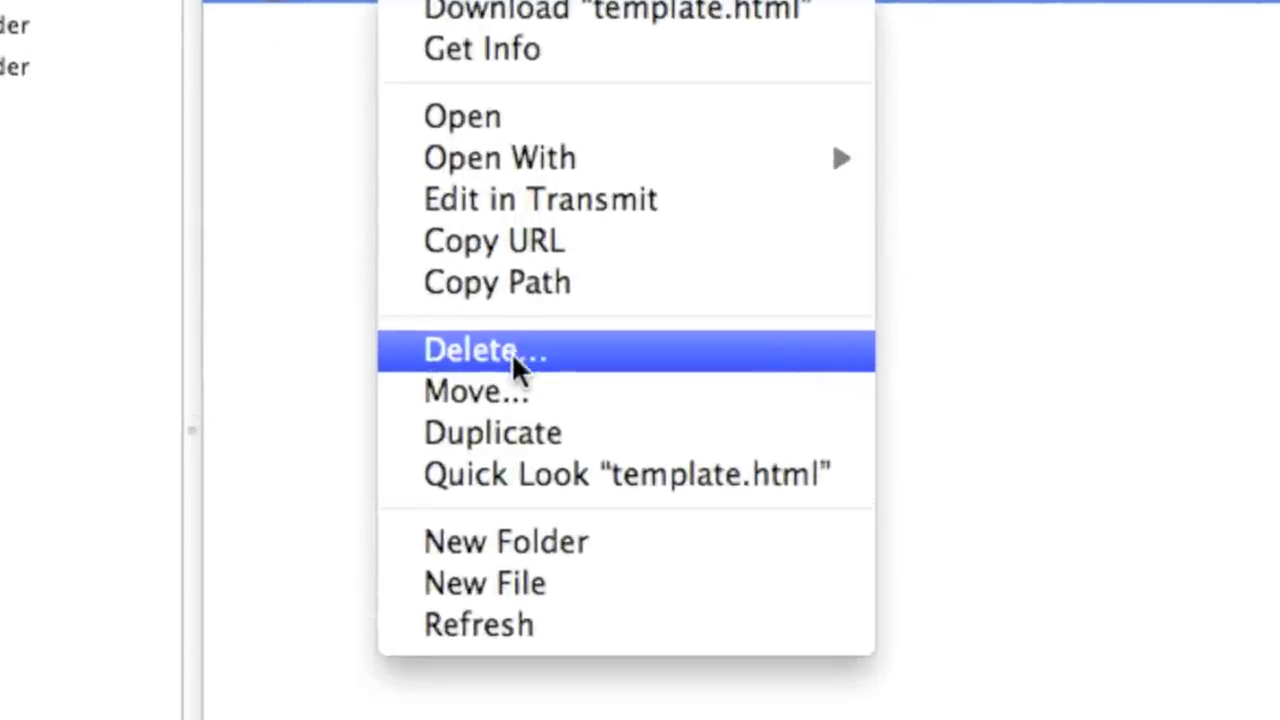
pyautogui.click(512, 357)
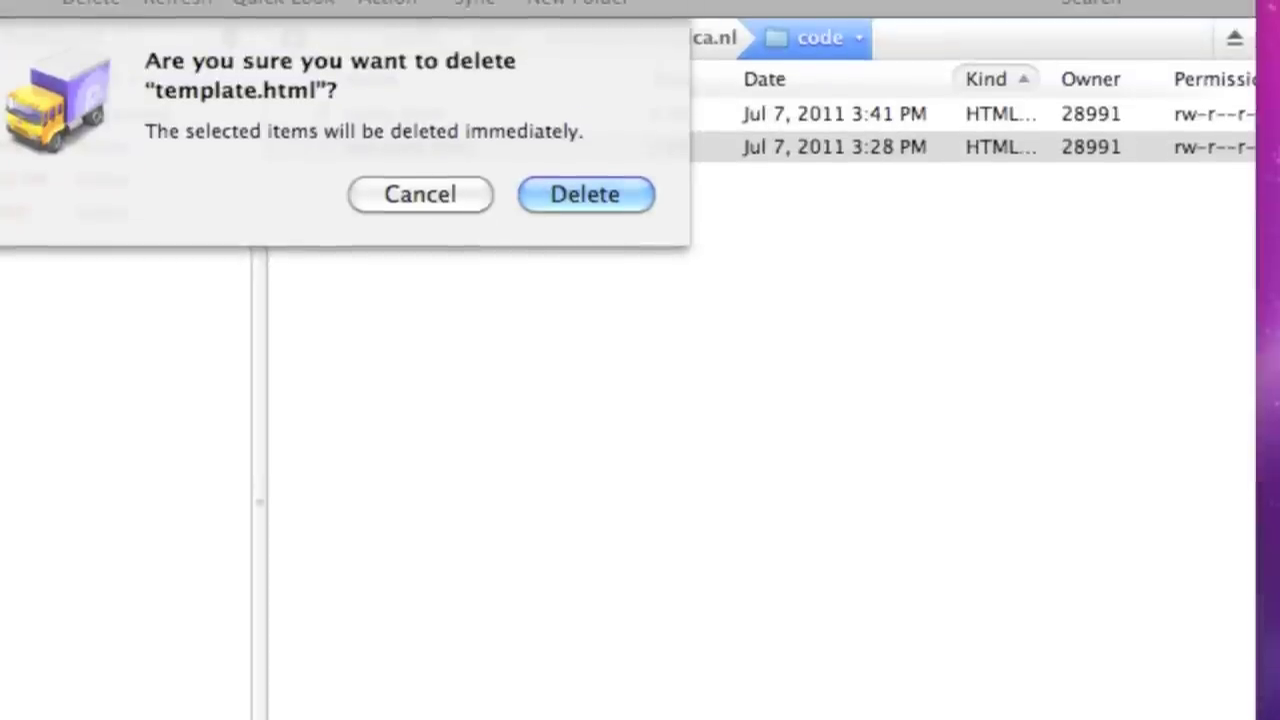
pyautogui.click(574, 195)
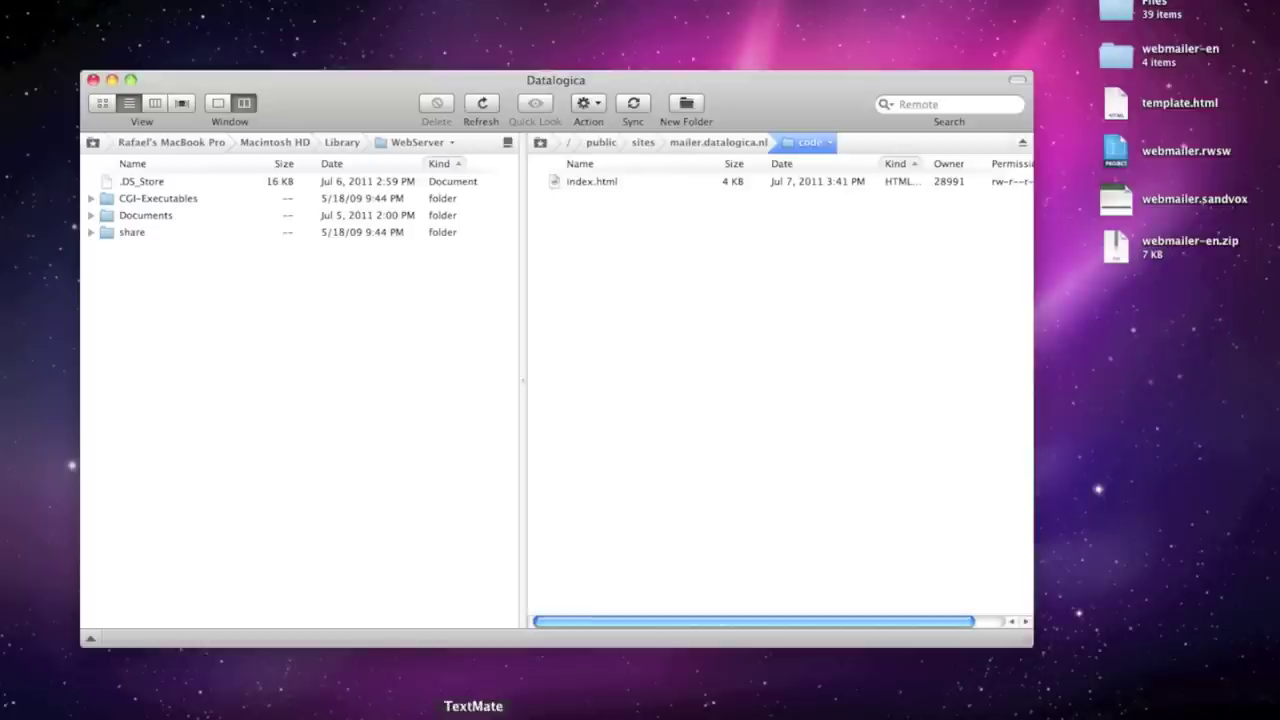
# Open the desktop copy of template.html in TextMate.
pyautogui.click(1165, 100)
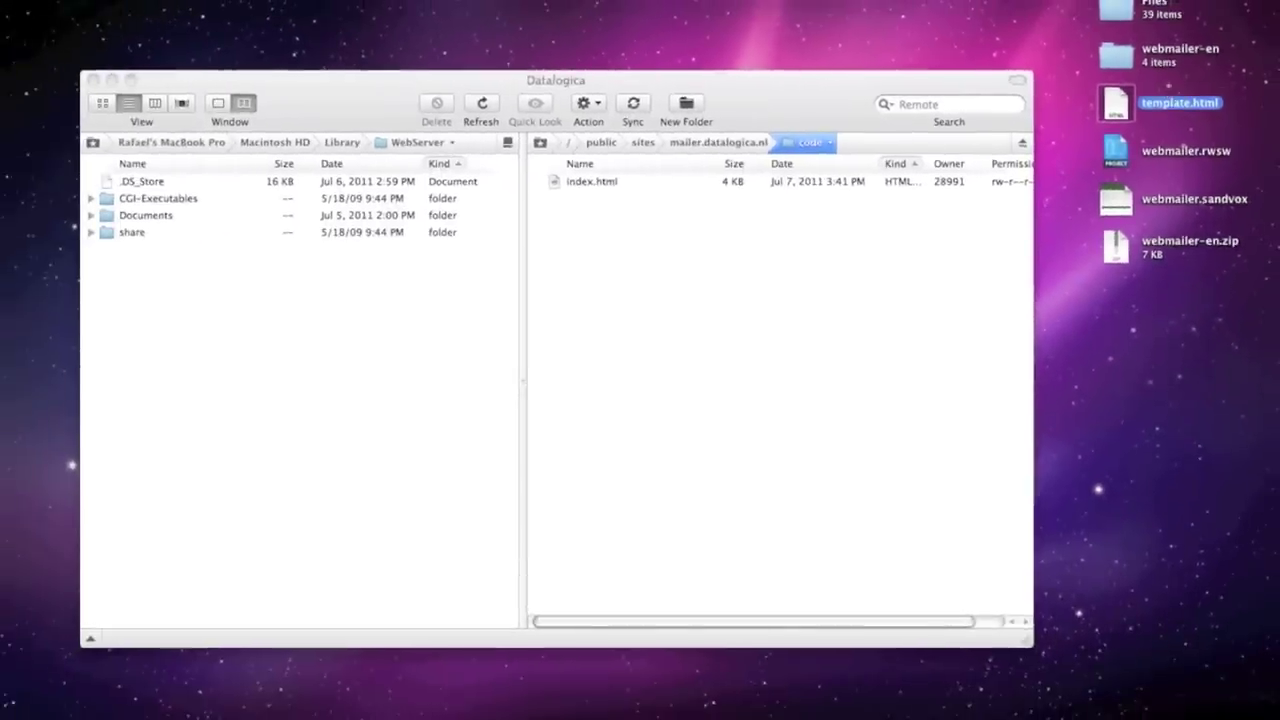
pyautogui.moveTo(360, 719); pyautogui.dragTo(430, 719)
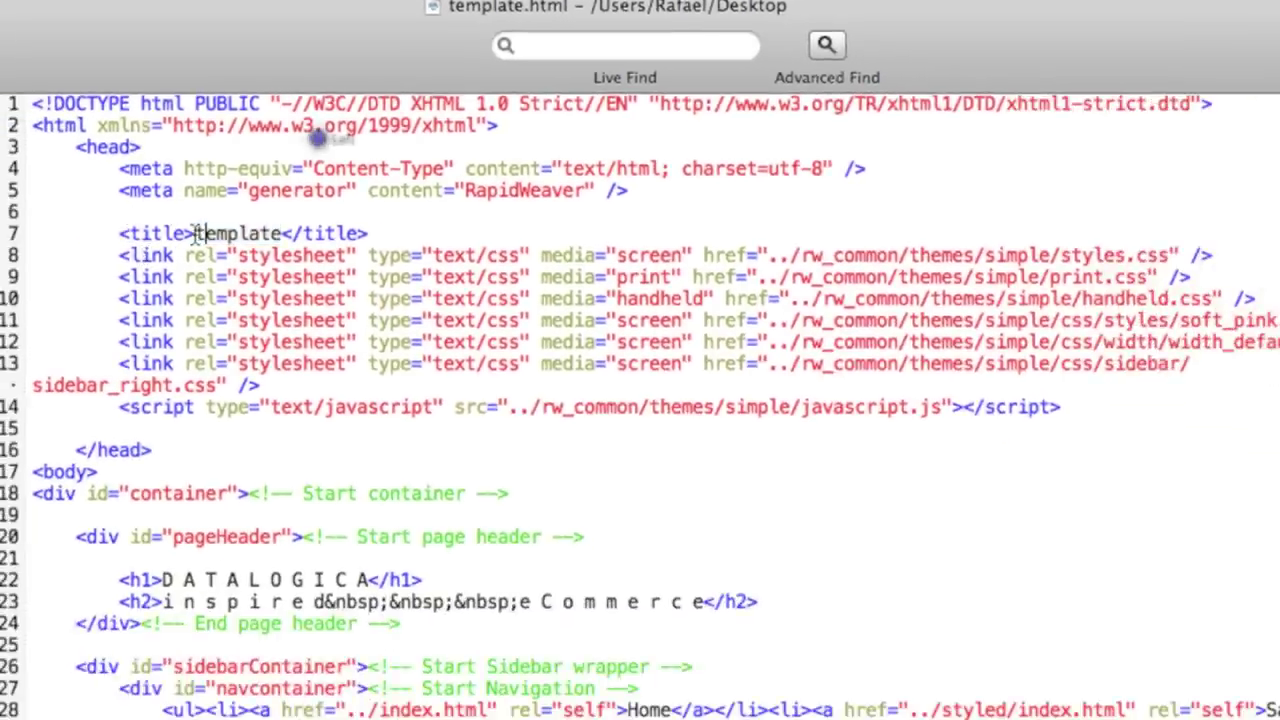
pyautogui.doubleClick(198, 233)
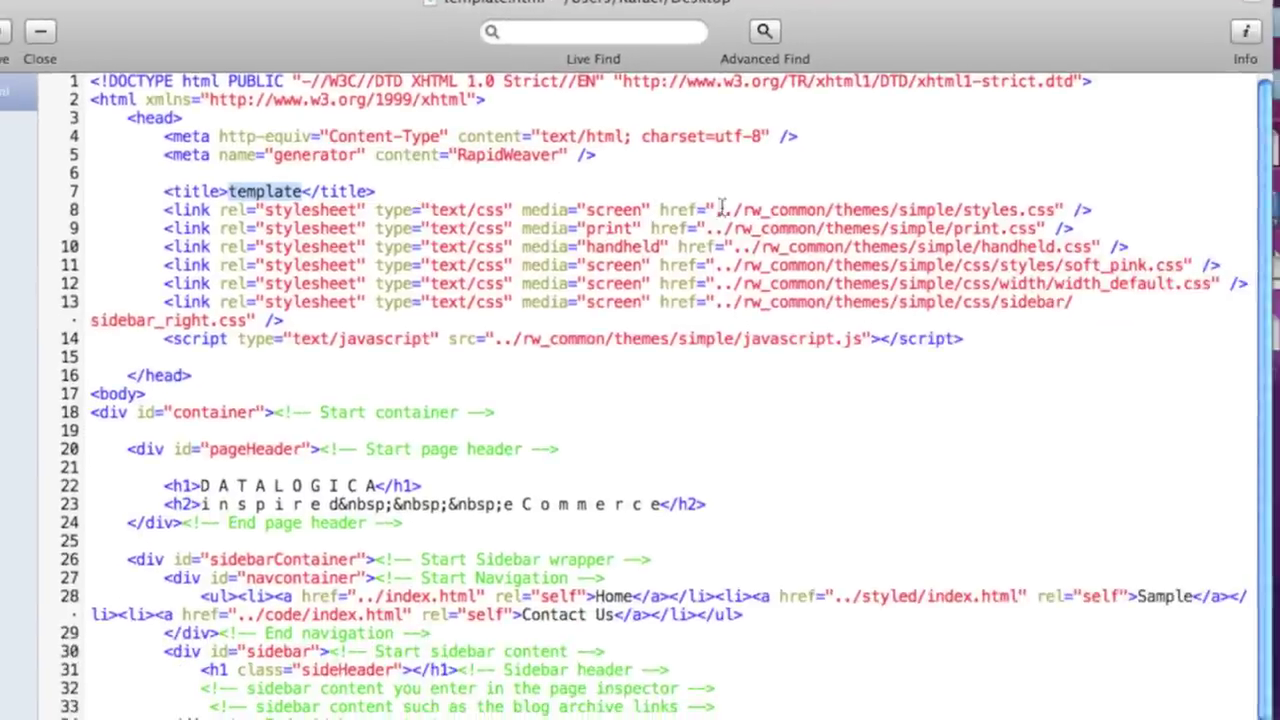
pyautogui.click(716, 210)
# Highlight the .. prefix in the styles.css, print.css, handheld.css, width_default.css, sidebar and javascript.js paths.
pyautogui.moveTo(716, 210); pyautogui.dragTo(737, 210)
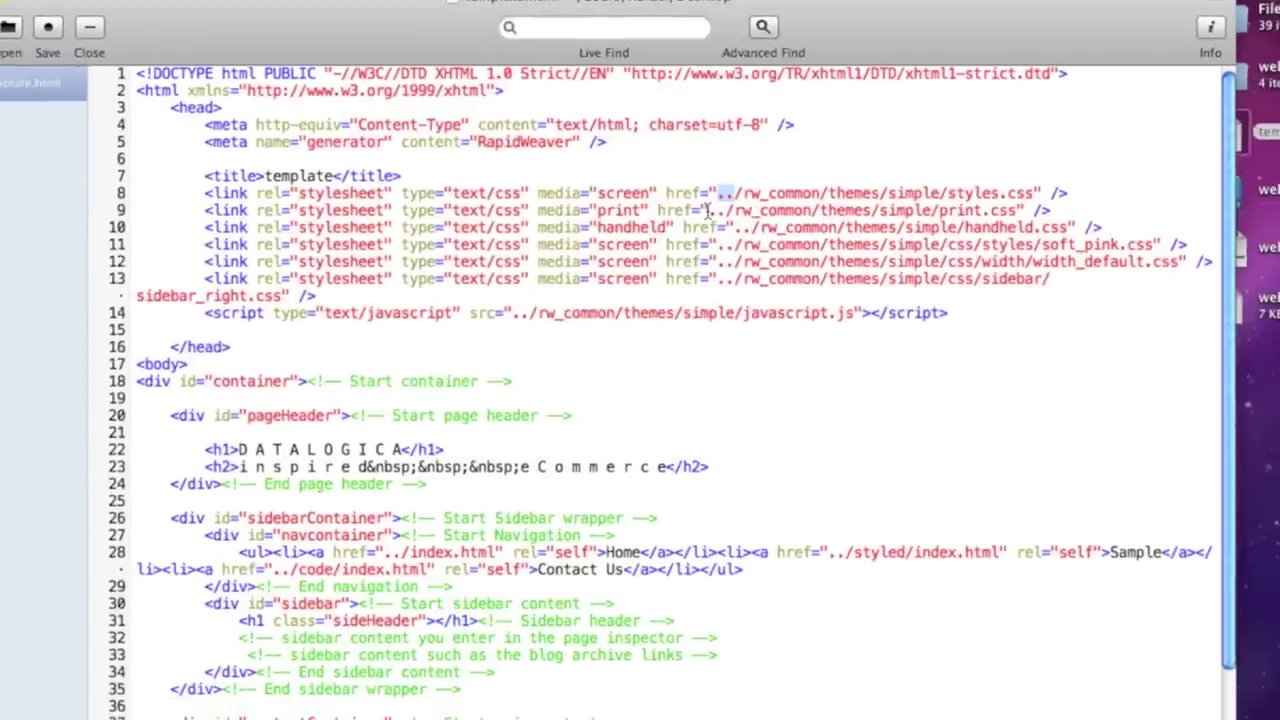
pyautogui.click(708, 210)
pyautogui.moveTo(716, 210); pyautogui.dragTo(733, 212)
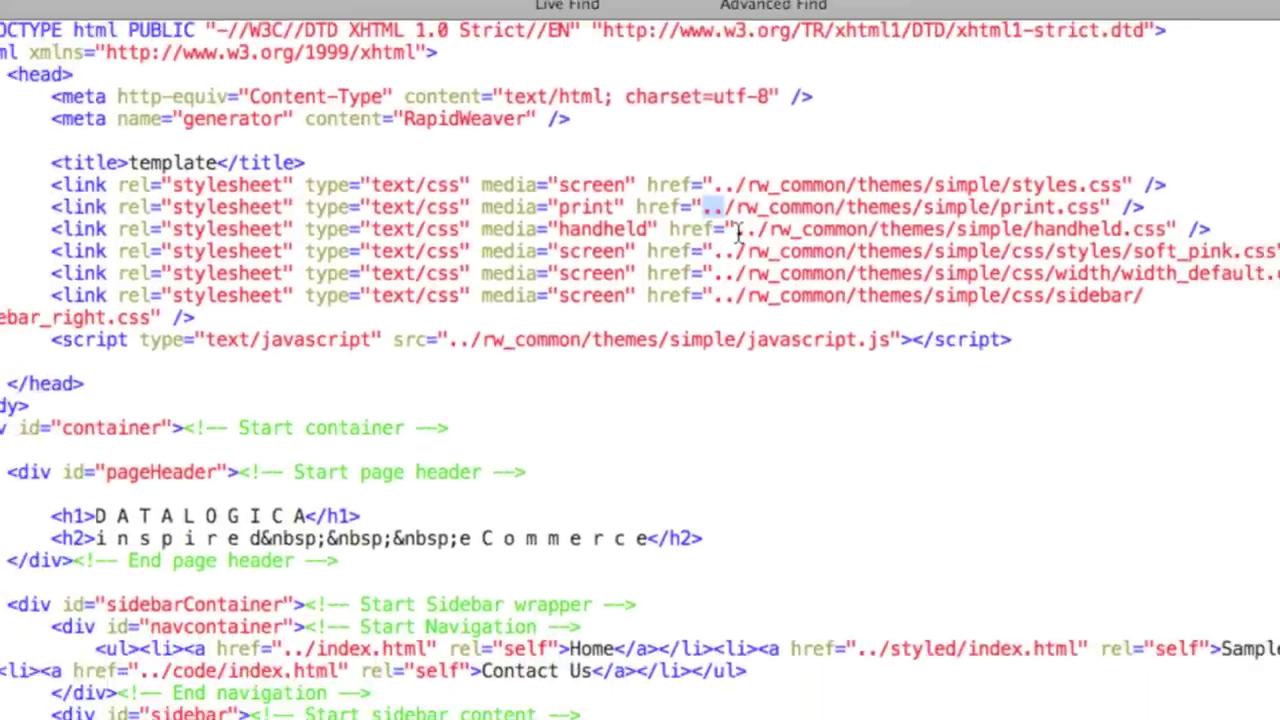
pyautogui.moveTo(738, 229); pyautogui.dragTo(757, 230)
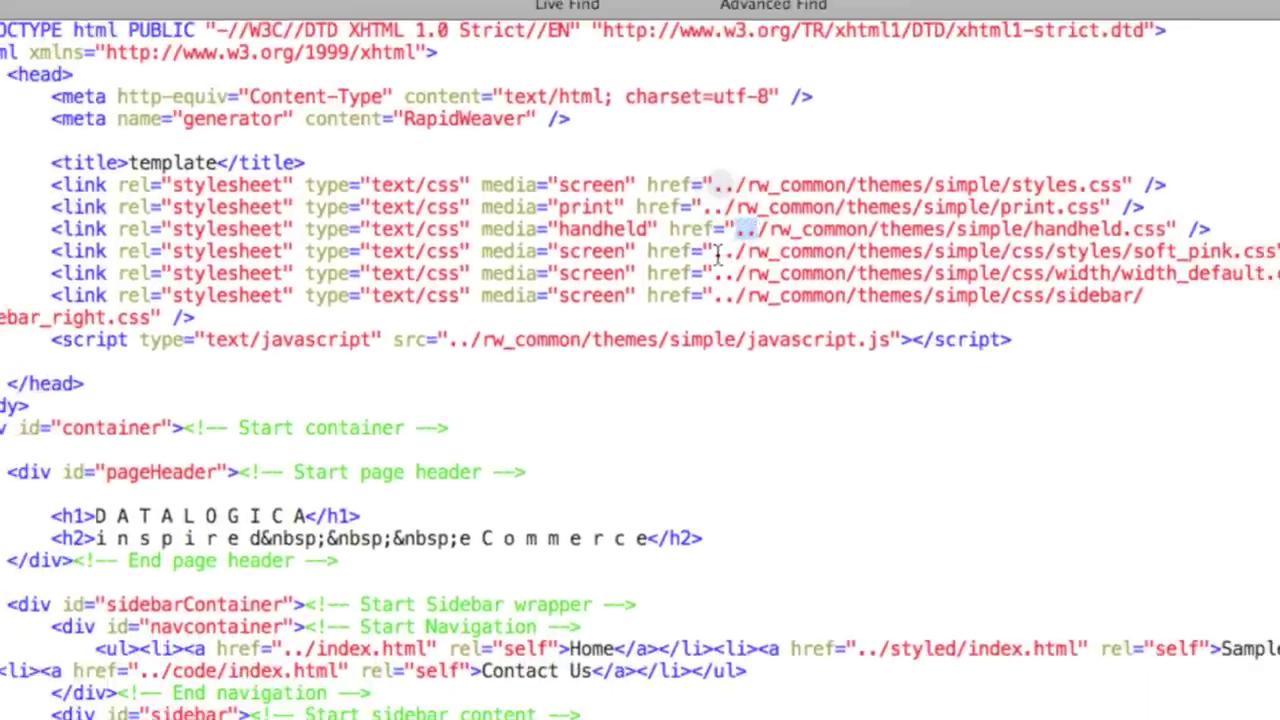
pyautogui.click(717, 256)
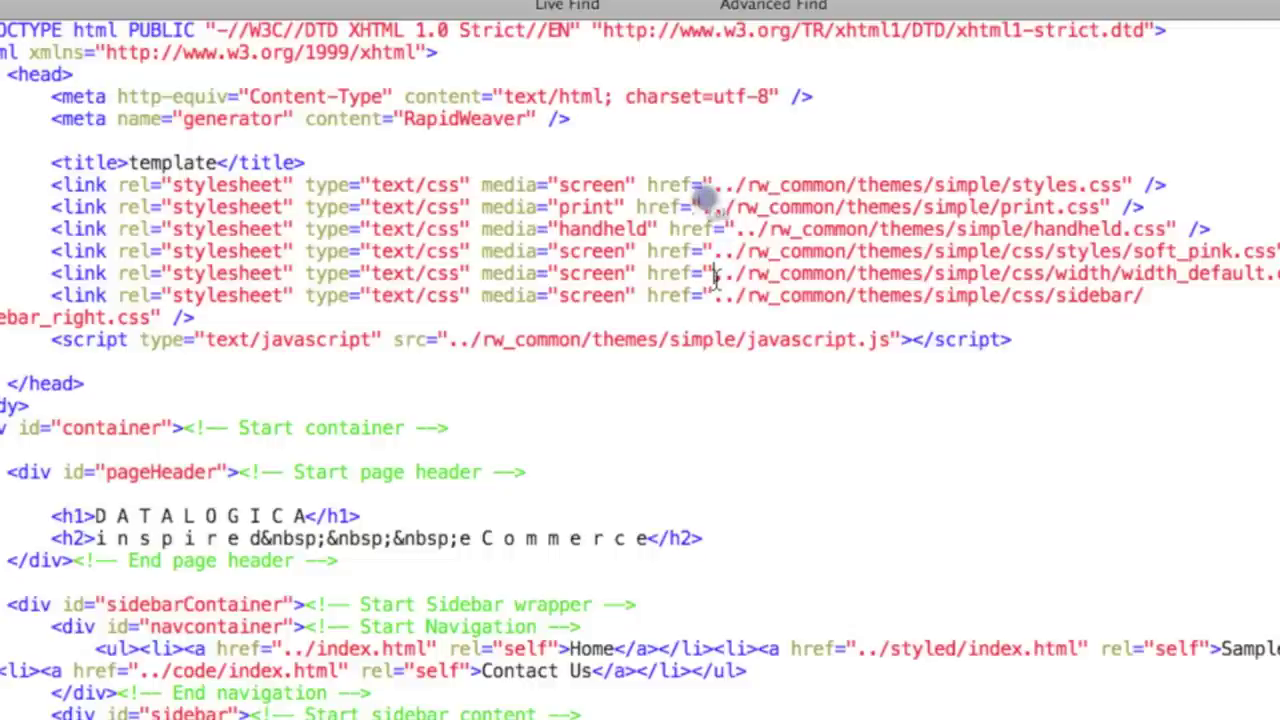
pyautogui.moveTo(715, 273); pyautogui.dragTo(735, 274)
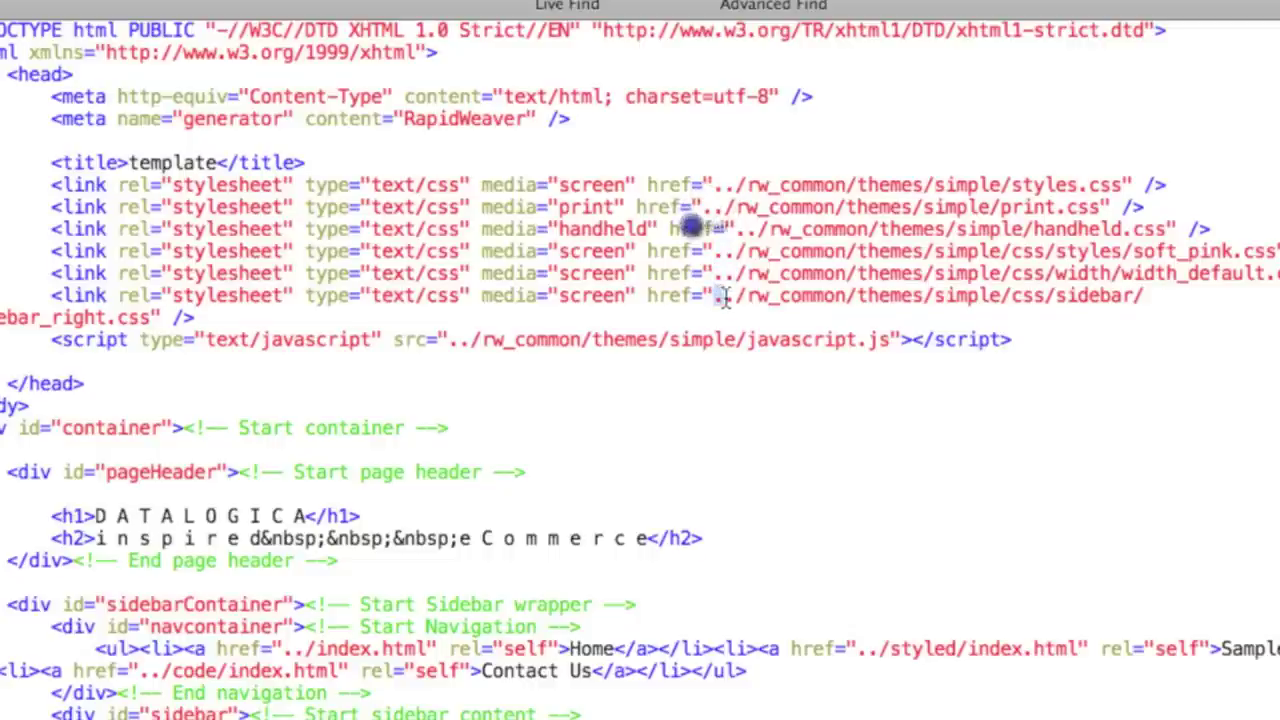
pyautogui.moveTo(716, 295); pyautogui.dragTo(736, 296)
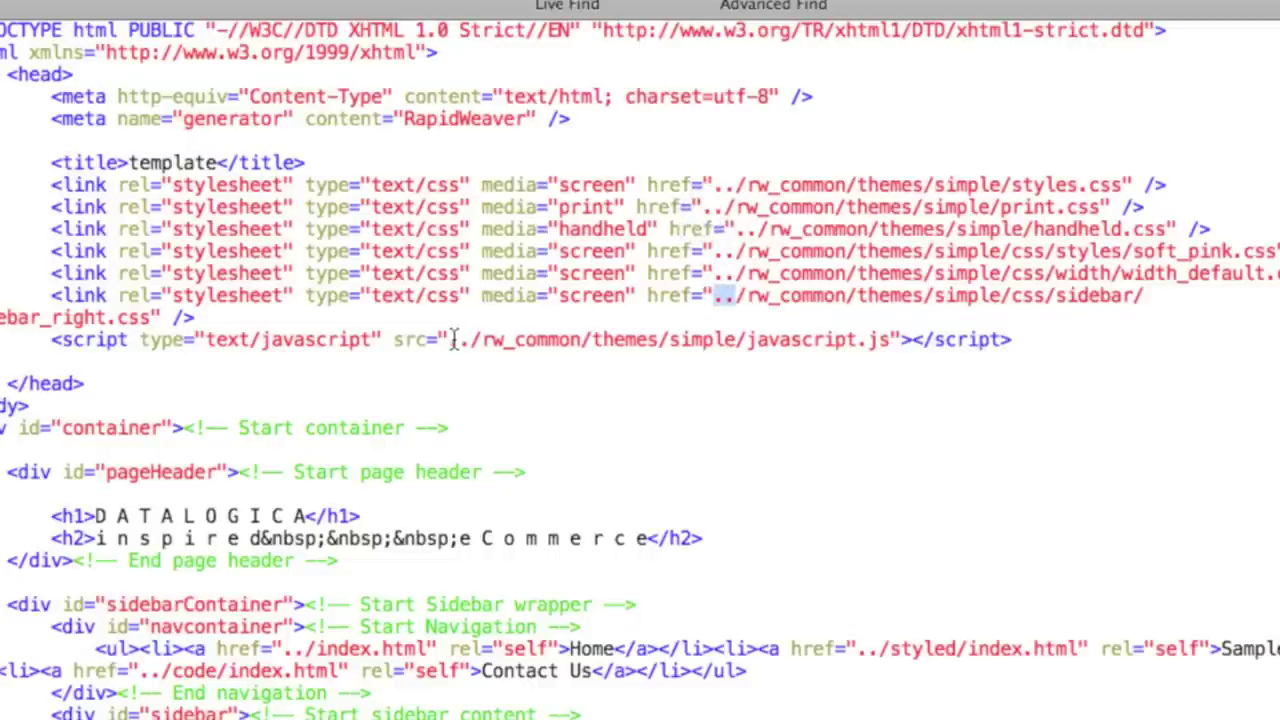
pyautogui.moveTo(451, 340); pyautogui.dragTo(468, 342)
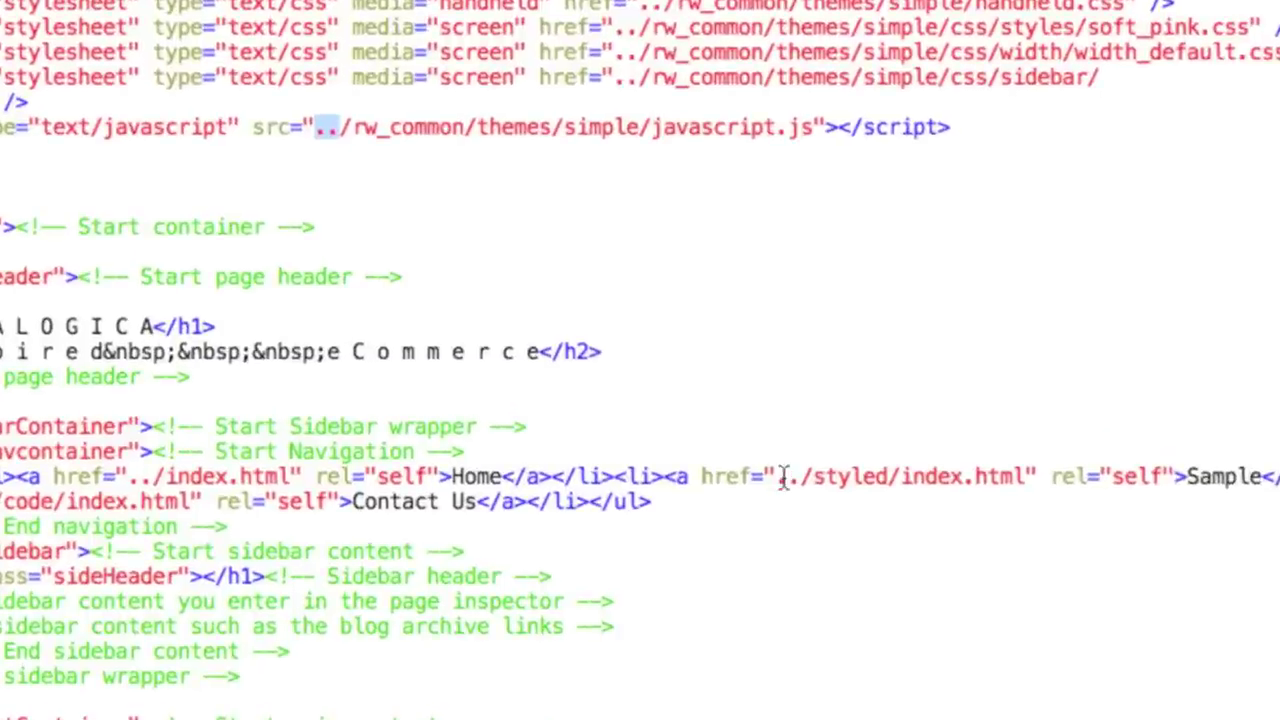
pyautogui.moveTo(777, 478); pyautogui.dragTo(800, 478)
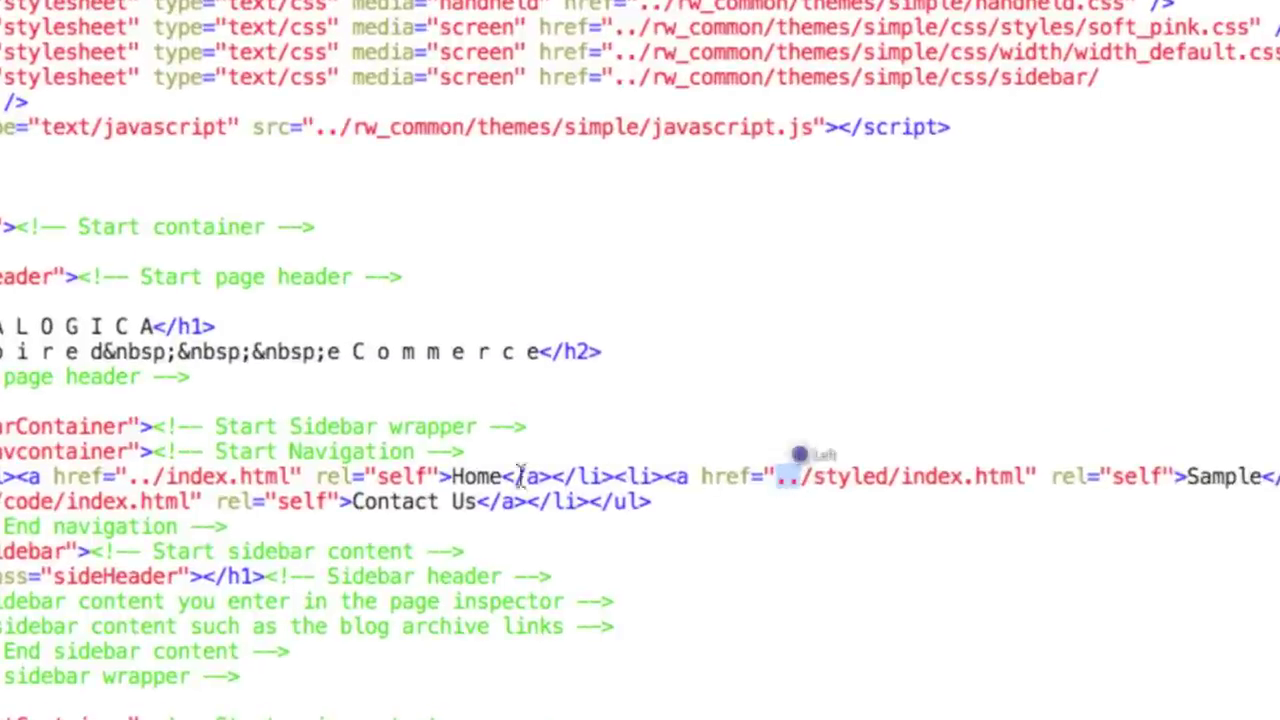
pyautogui.moveTo(127, 478); pyautogui.dragTo(150, 478)
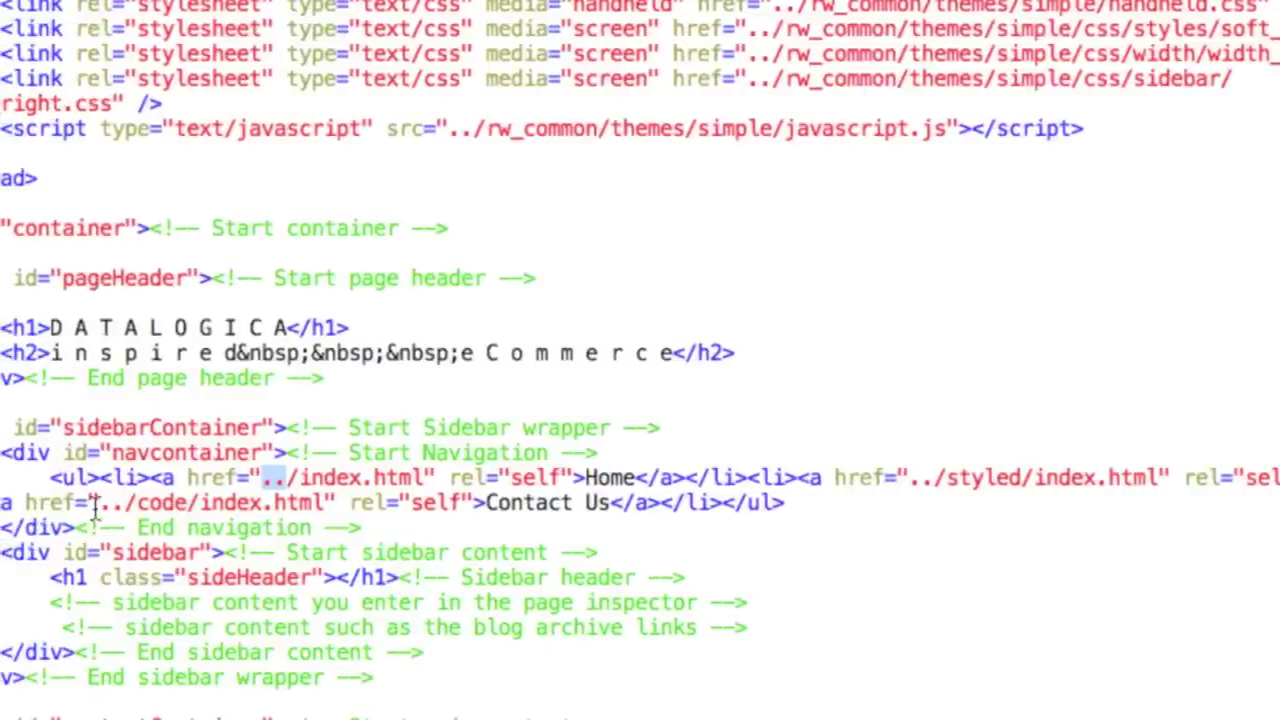
pyautogui.moveTo(95, 503); pyautogui.dragTo(112, 504)
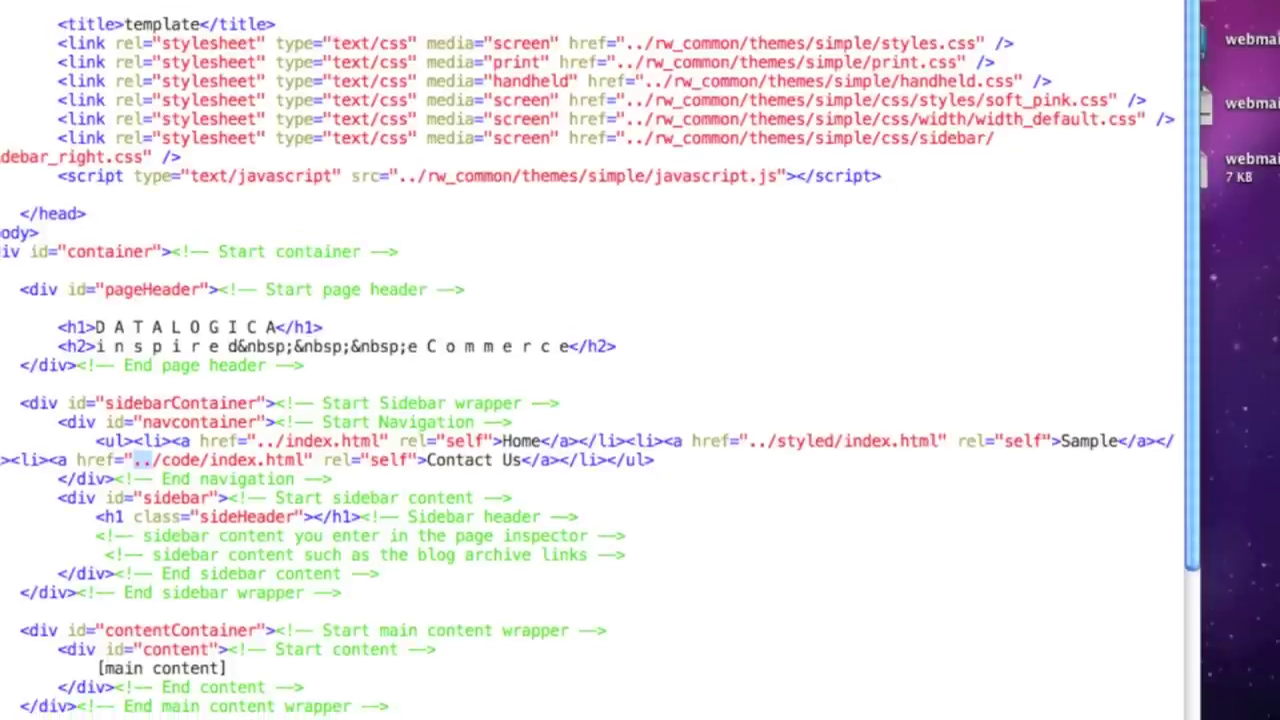
pyautogui.scroll(-3, 265, 603)
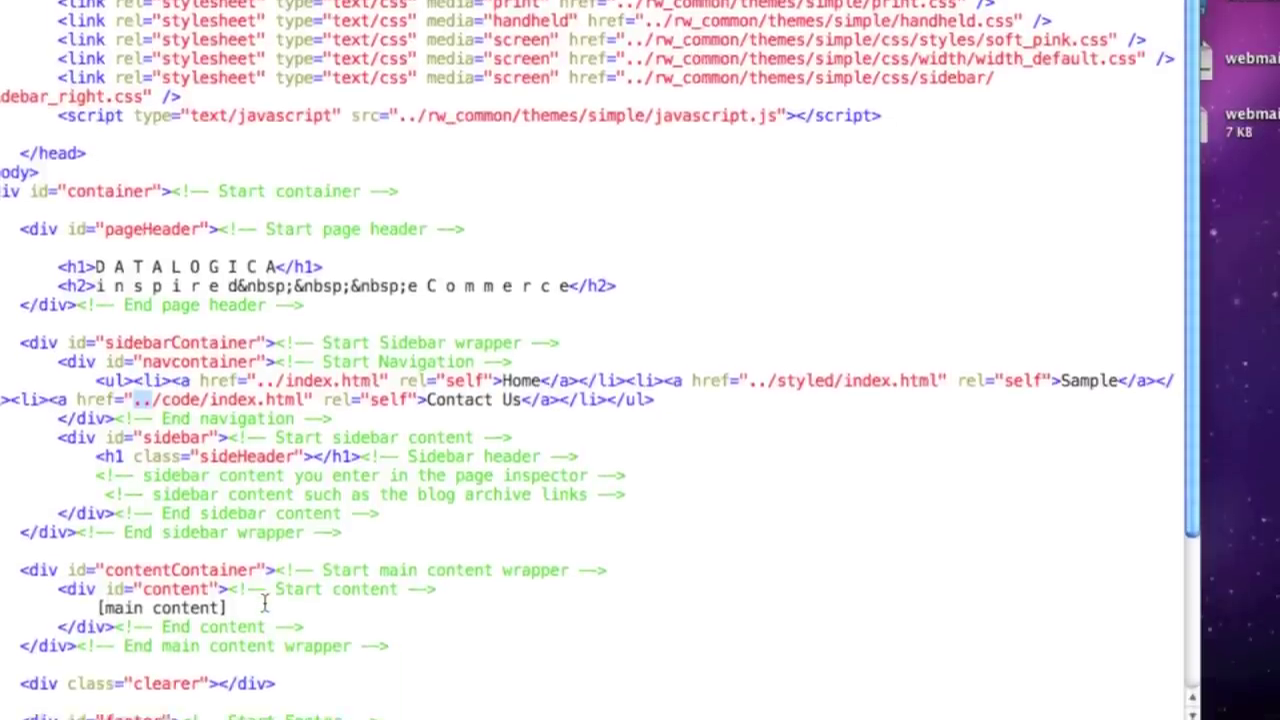
pyautogui.moveTo(230, 562); pyautogui.dragTo(97, 562)
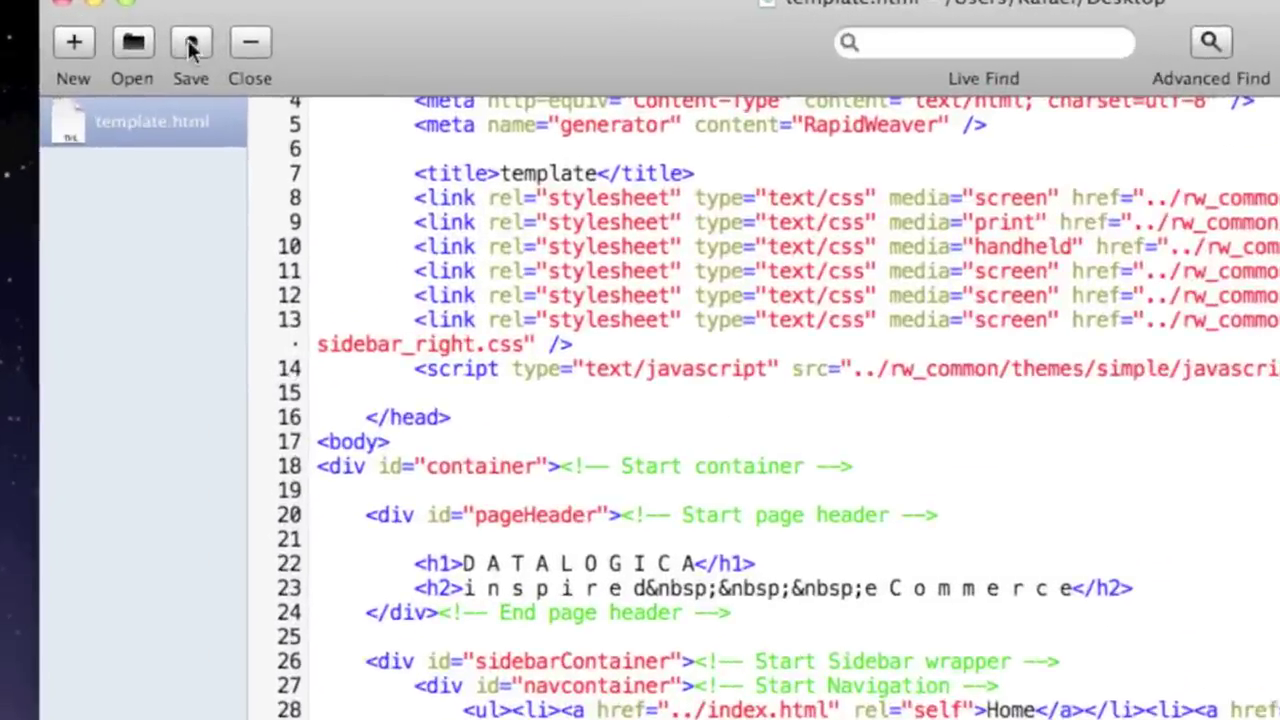
# Save and close template.html, then go to the server's cgi-bin folder in Transmit.
pyautogui.click(190, 48)
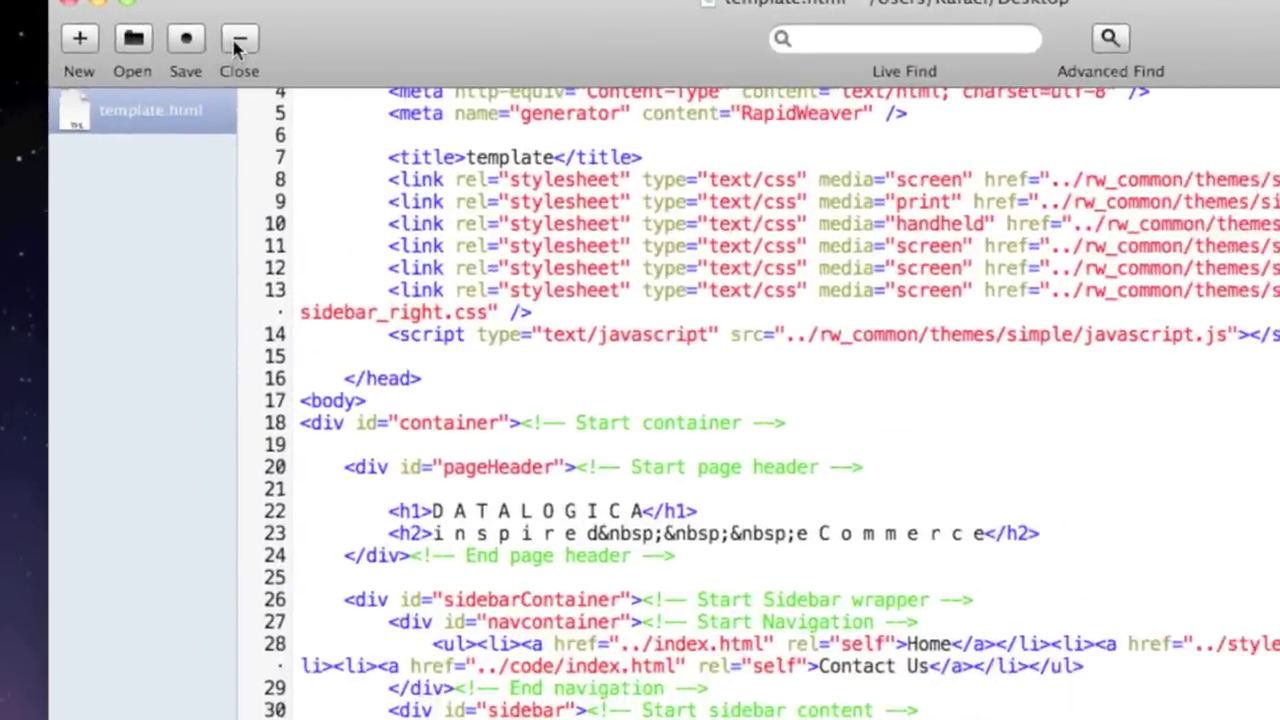
pyautogui.click(244, 47)
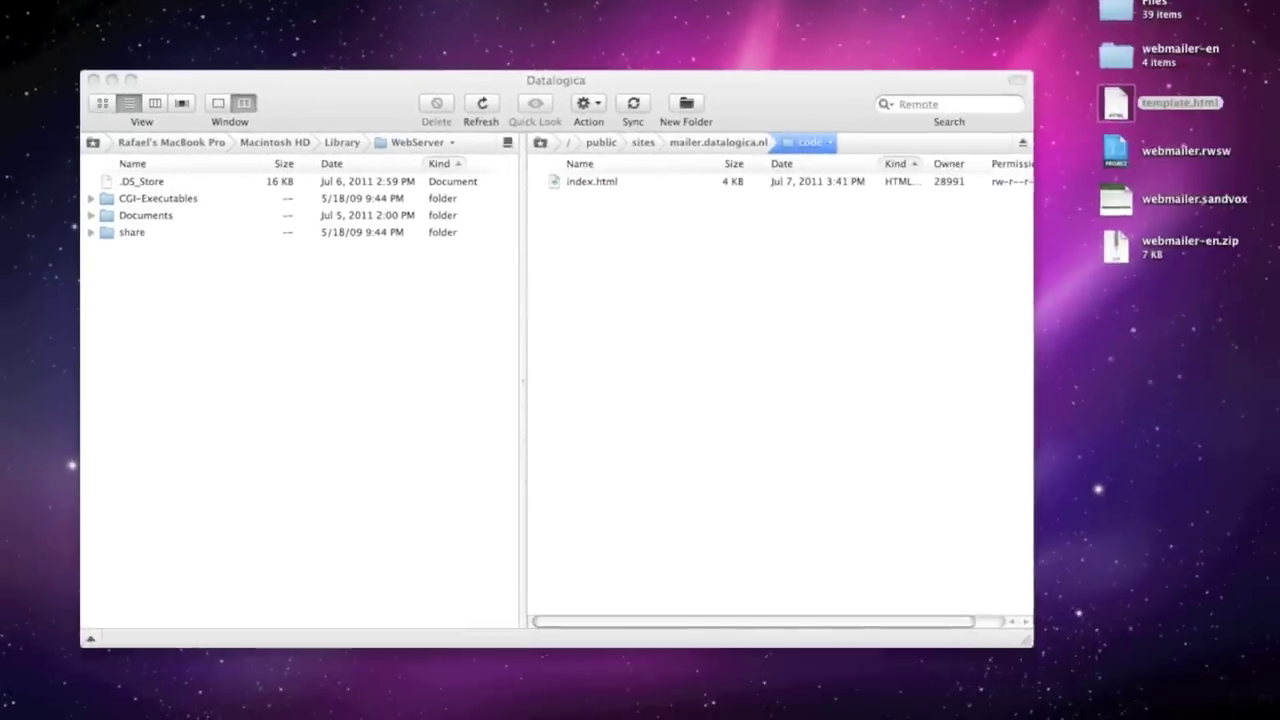
pyautogui.click(540, 142)
pyautogui.click(590, 229)
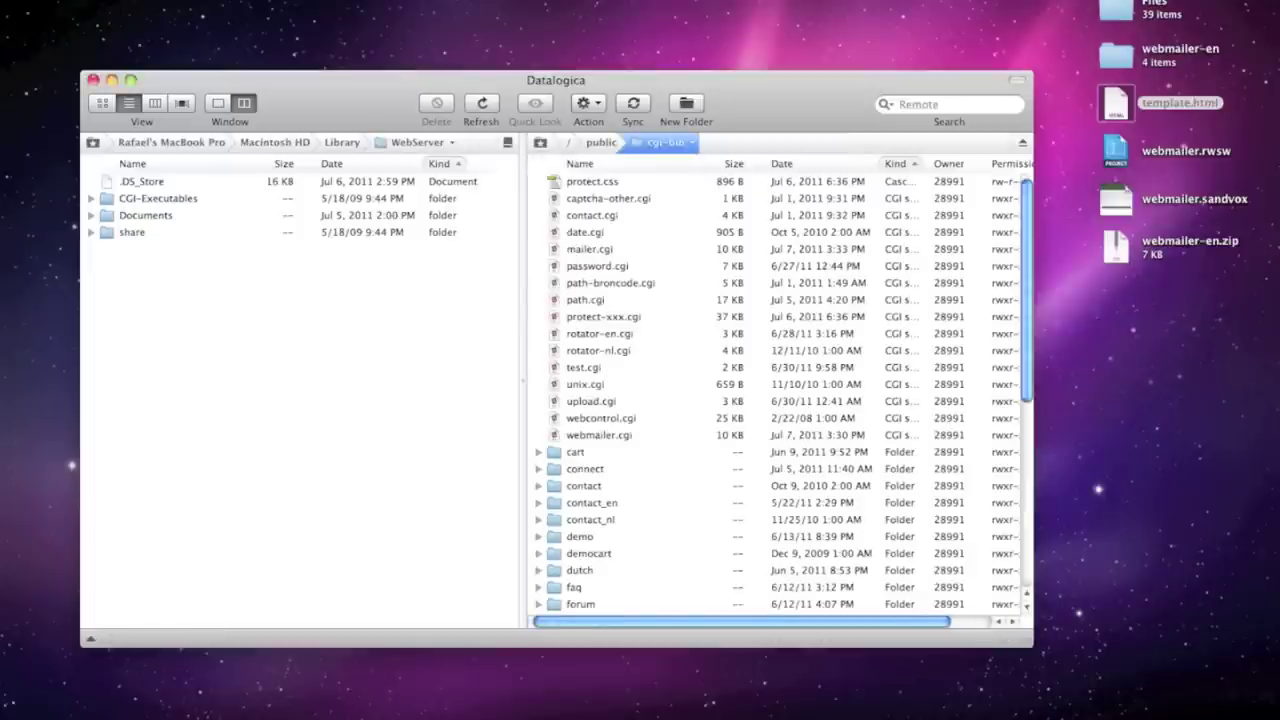
# Drag webmailer.cgi into cgi-bin, stop the overwrite, then try dropping template.html there.
pyautogui.click(323, 716)
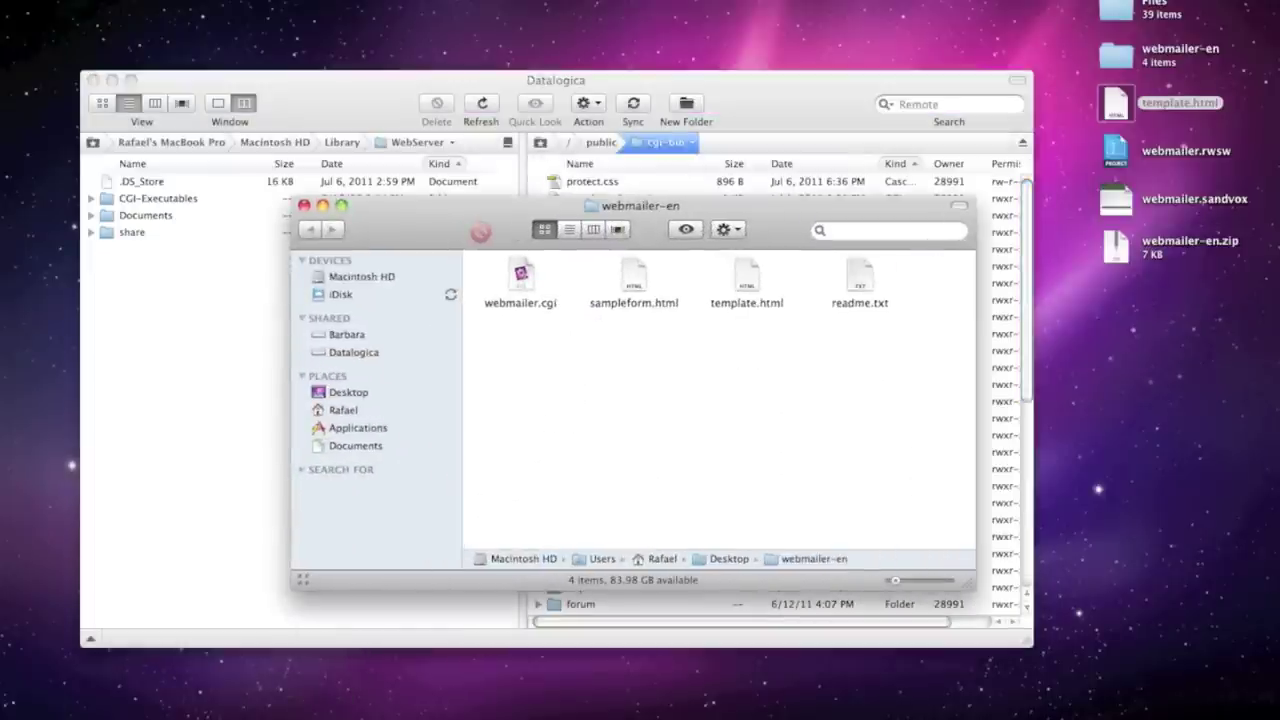
pyautogui.moveTo(762, 208); pyautogui.dragTo(770, 274)
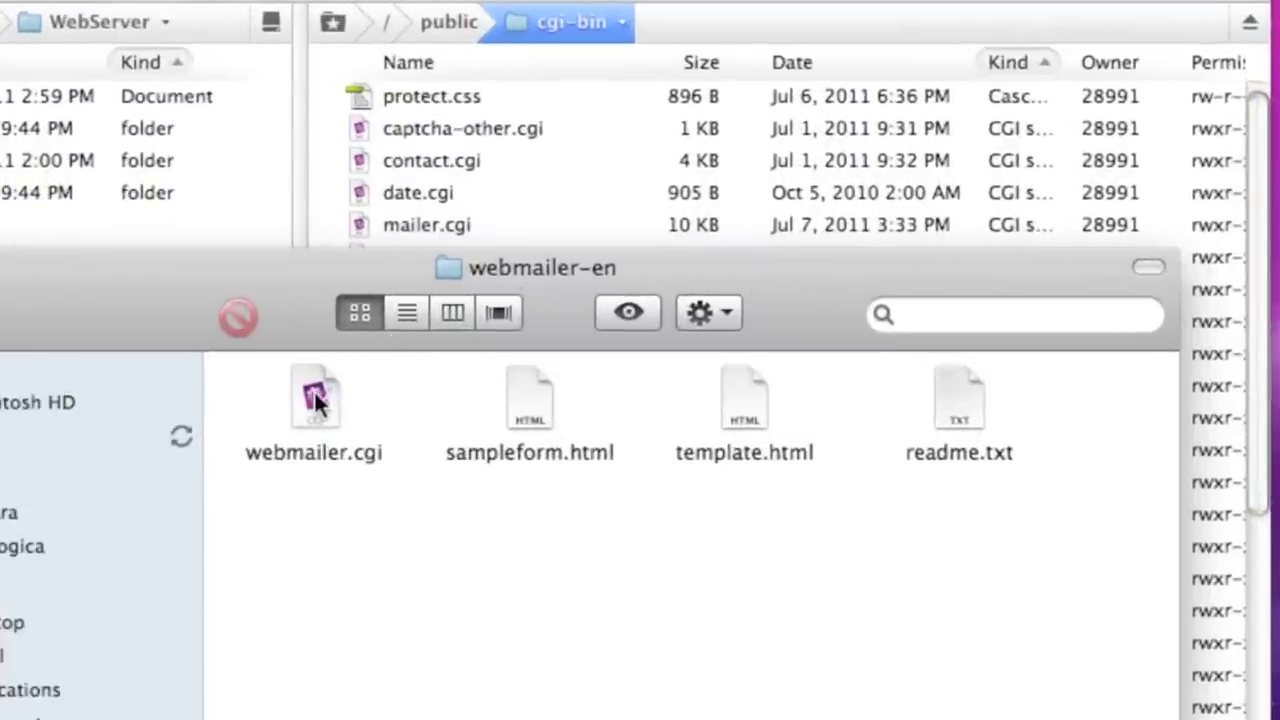
pyautogui.moveTo(315, 398); pyautogui.dragTo(586, 126)
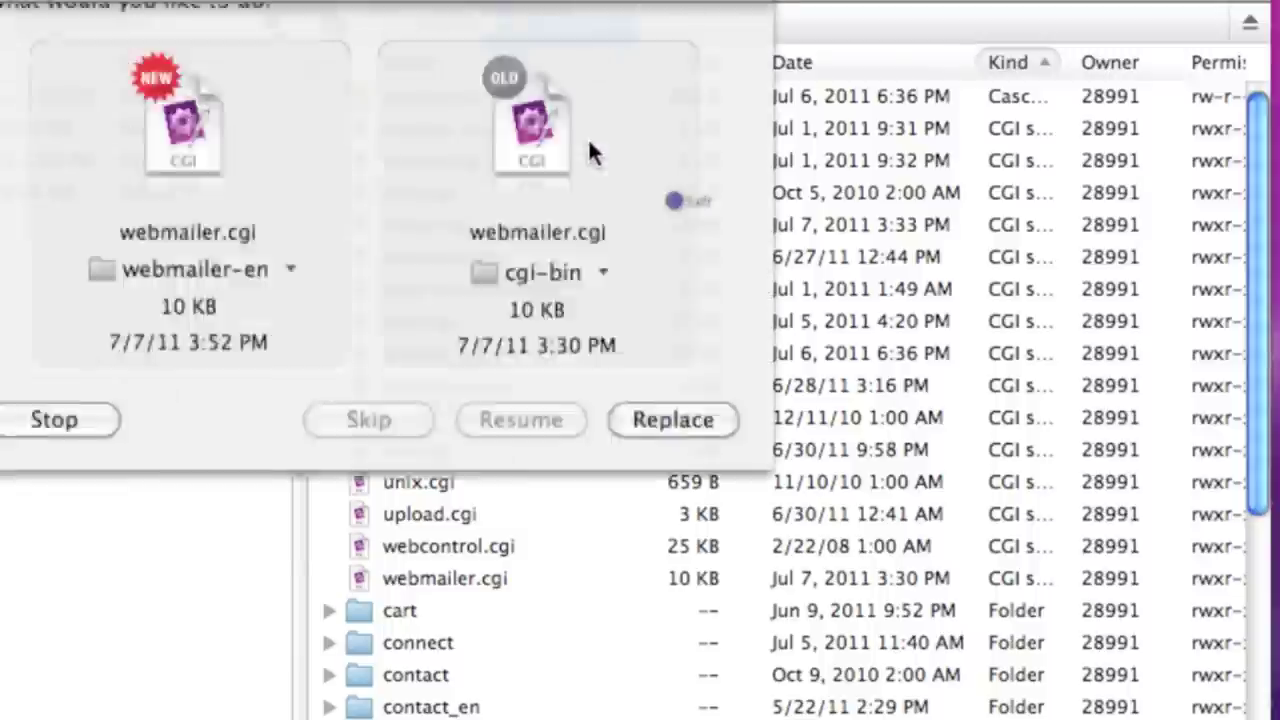
pyautogui.click(100, 502)
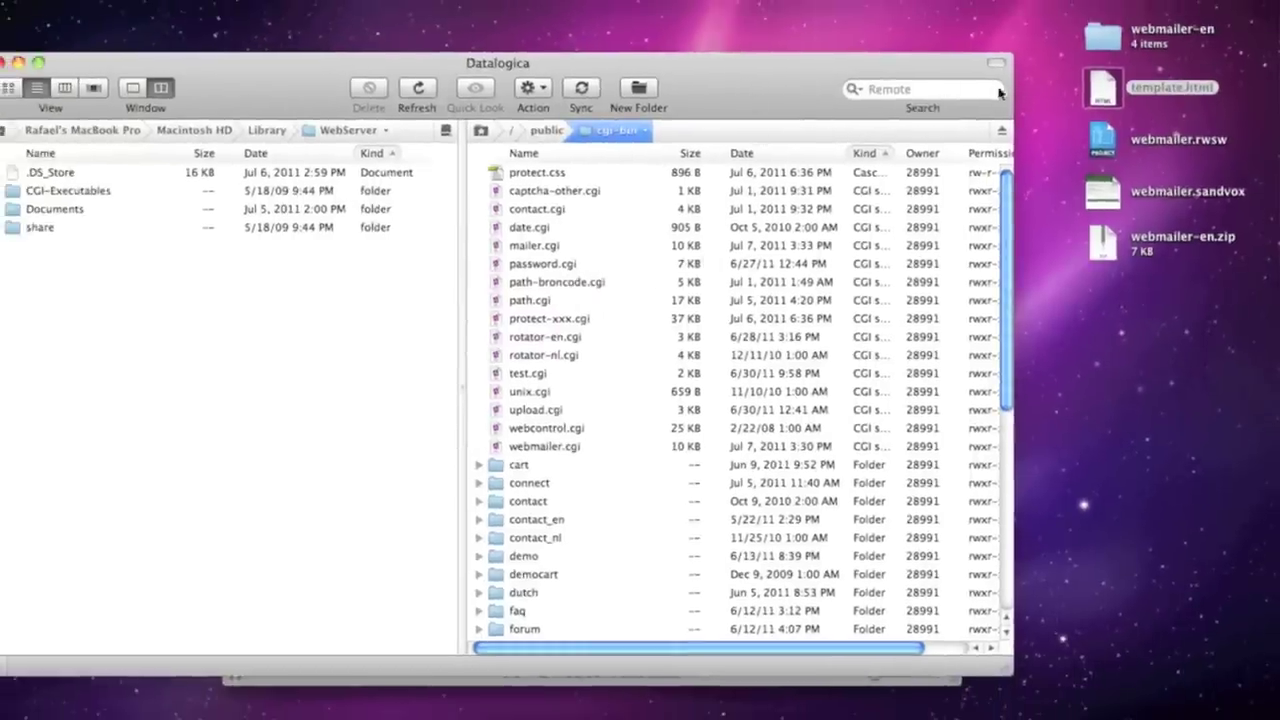
pyautogui.moveTo(1102, 90); pyautogui.dragTo(635, 251)
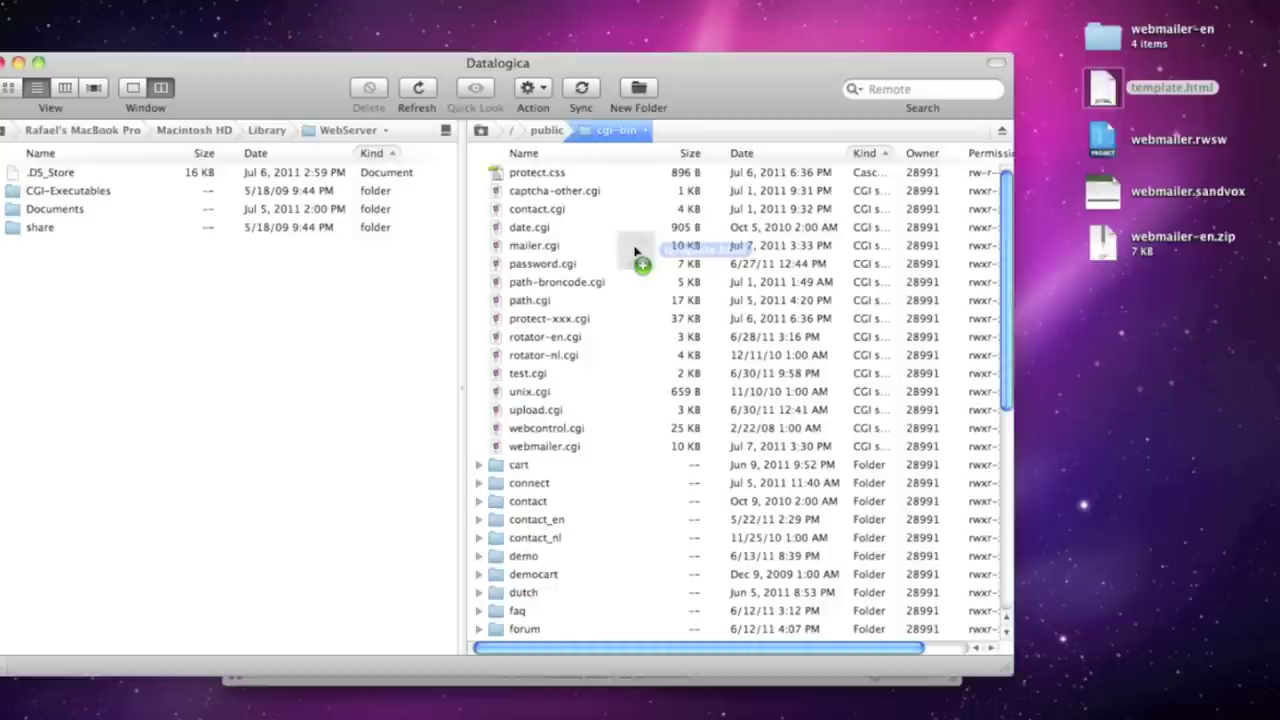
pyautogui.moveTo(635, 251); pyautogui.dragTo(633, 250)
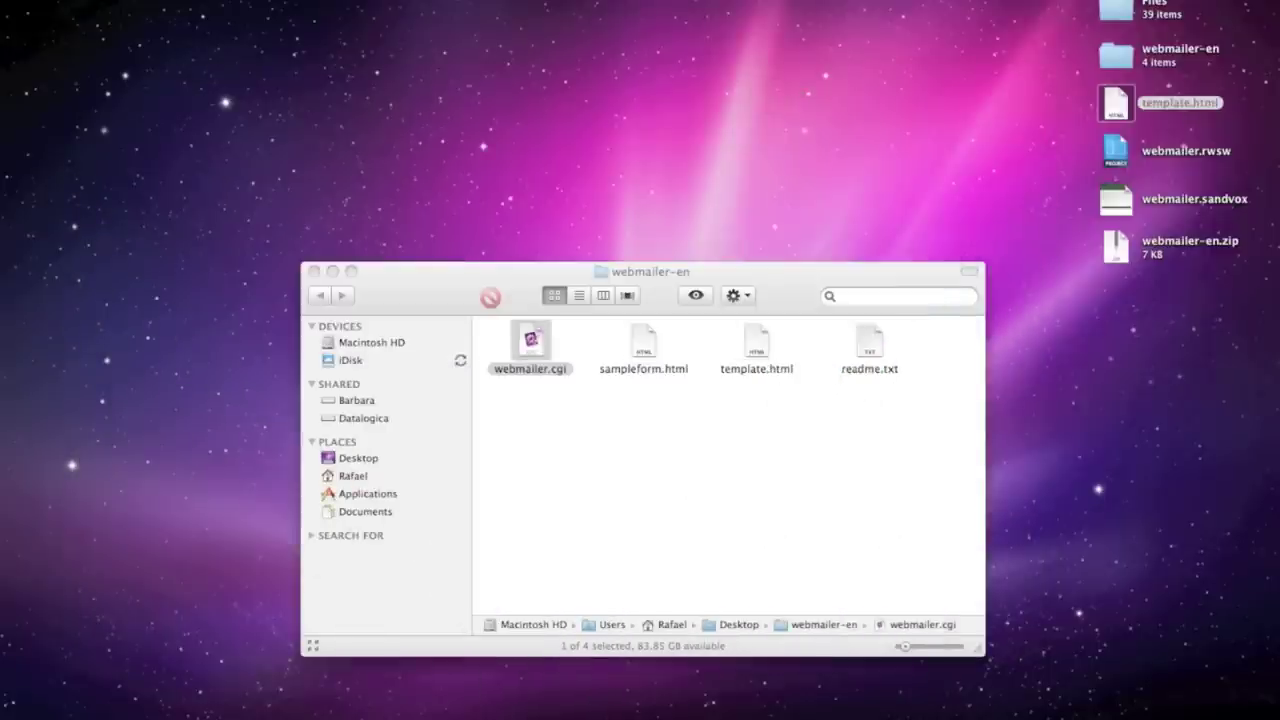
# Close the webmailer-en window and open the site's Sample > Contact Us page in Firefox.
pyautogui.click(431, 273)
pyautogui.press('super+w')
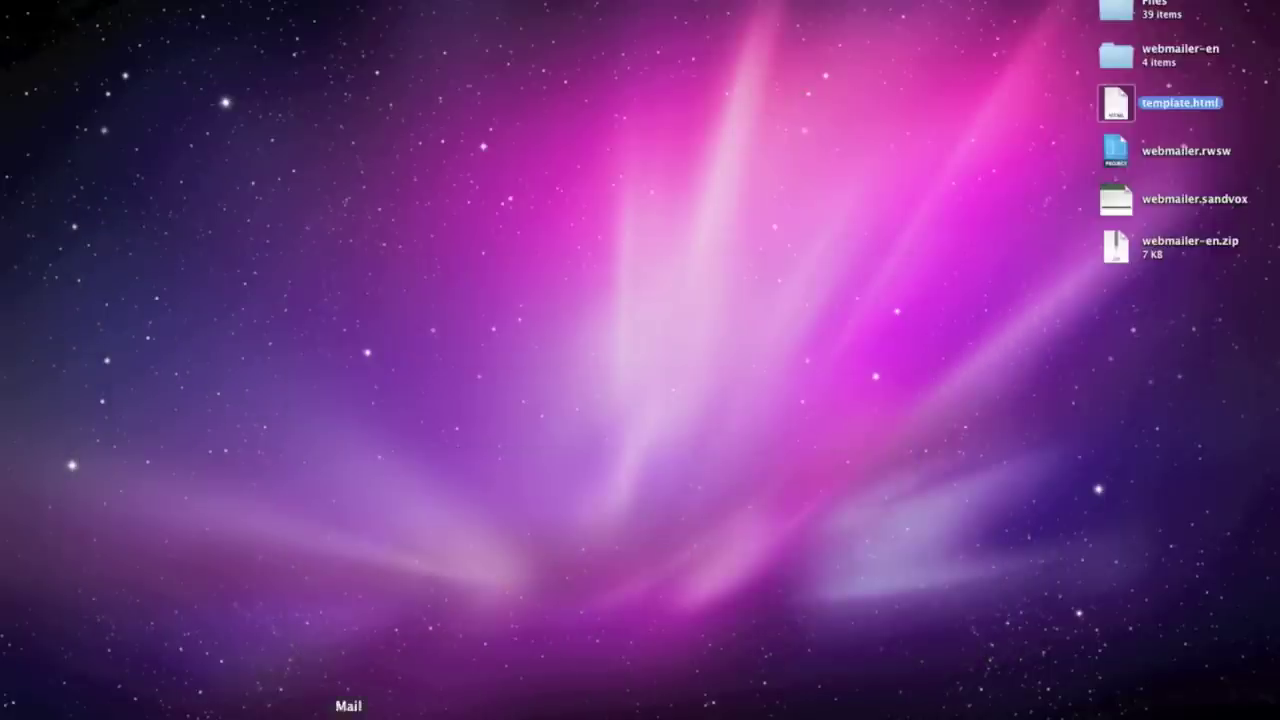
pyautogui.click(372, 716)
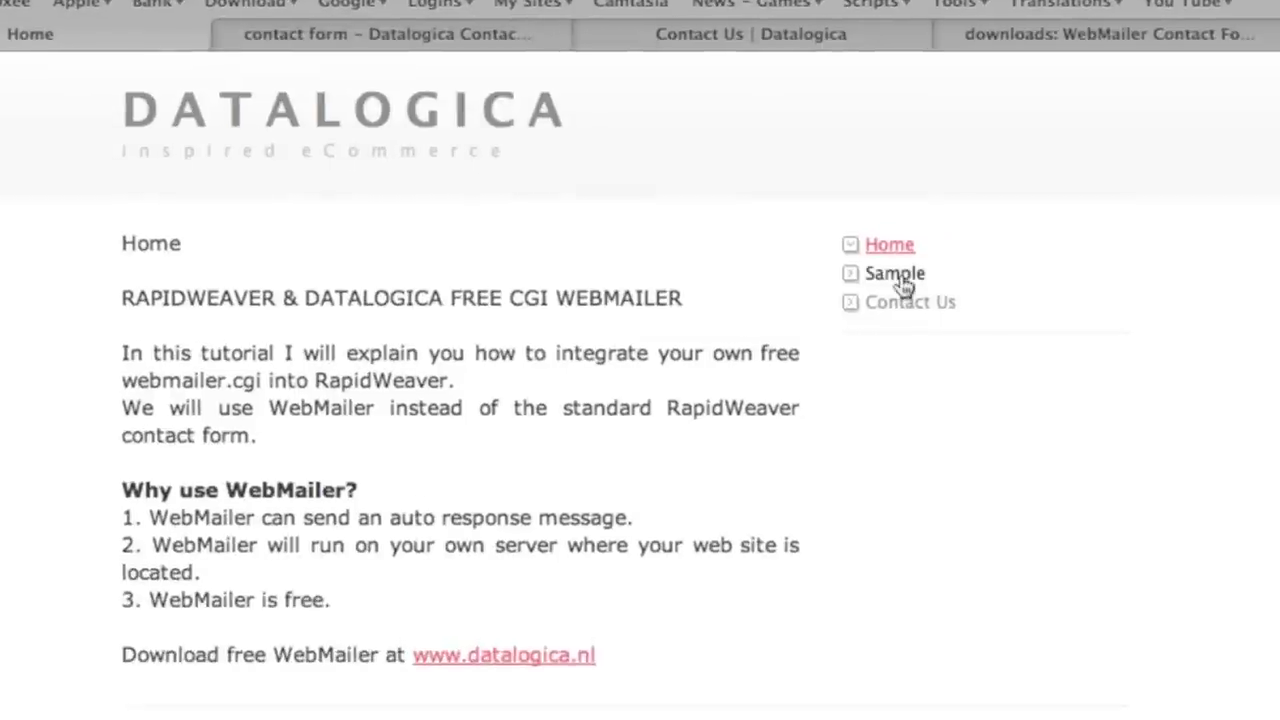
pyautogui.click(903, 280)
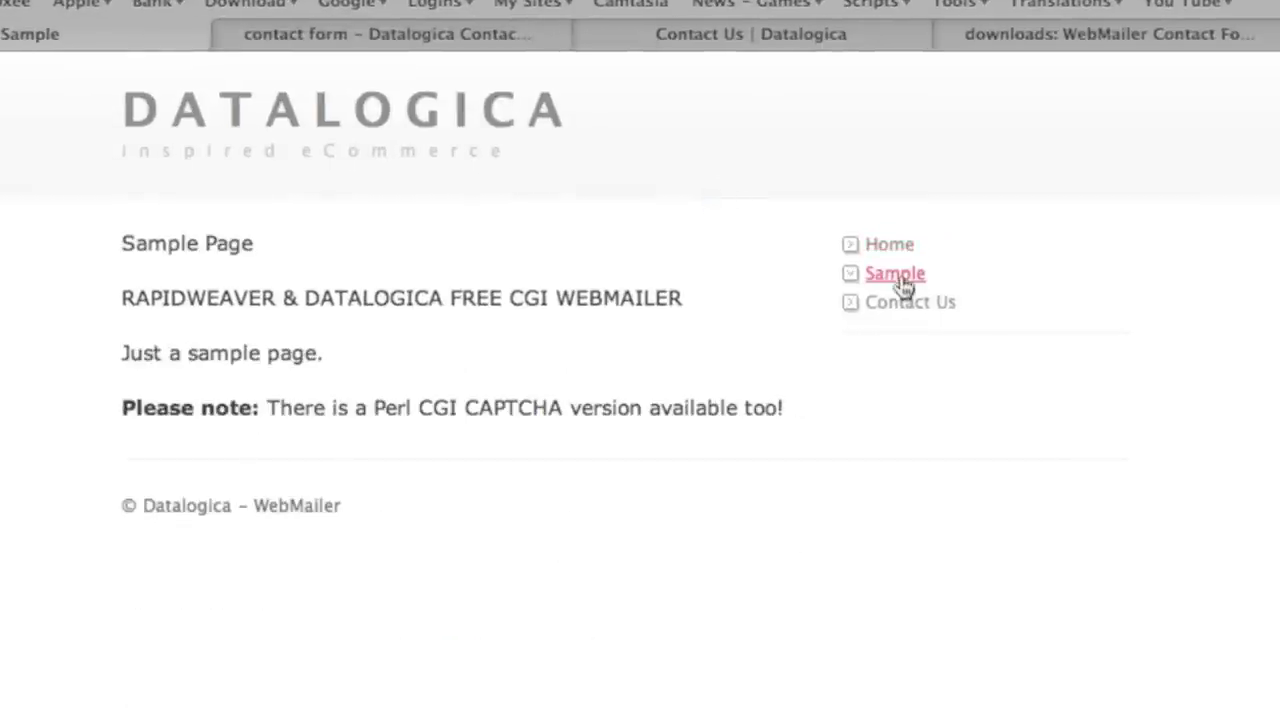
pyautogui.click(900, 305)
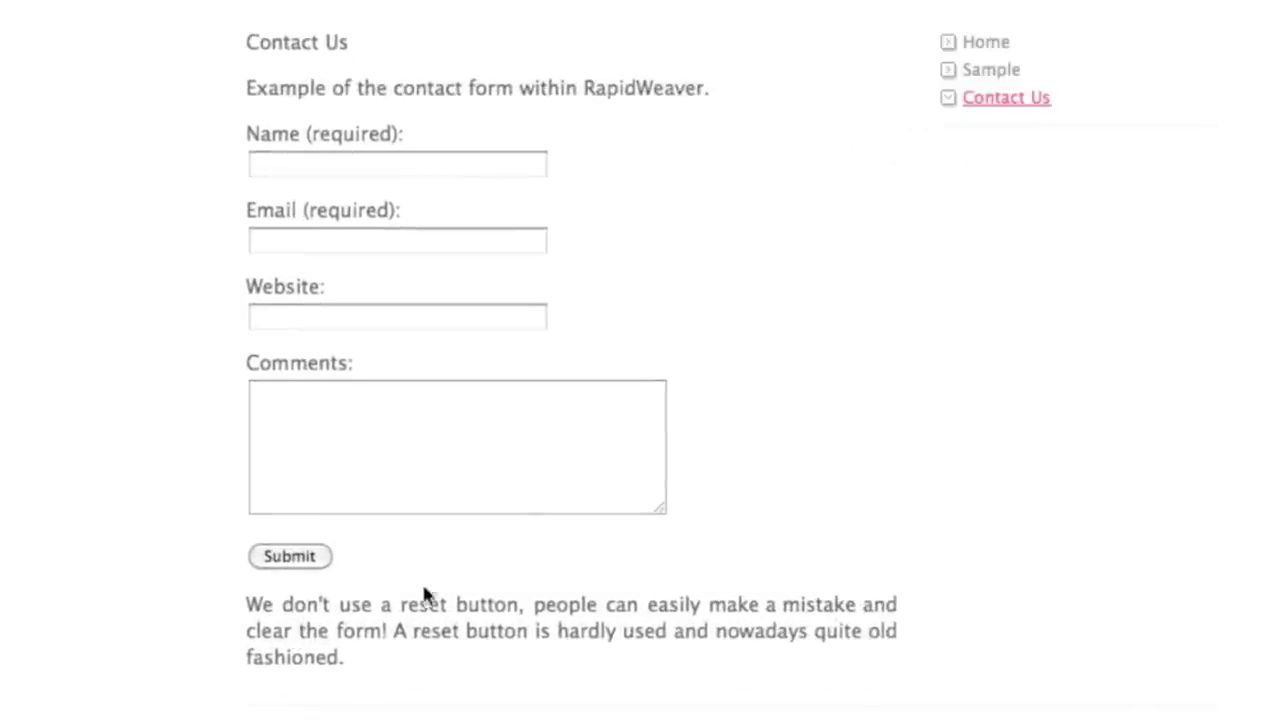
# Leave the Name, Email, Website and Comments fields empty and submit the form.
pyautogui.click(367, 167)
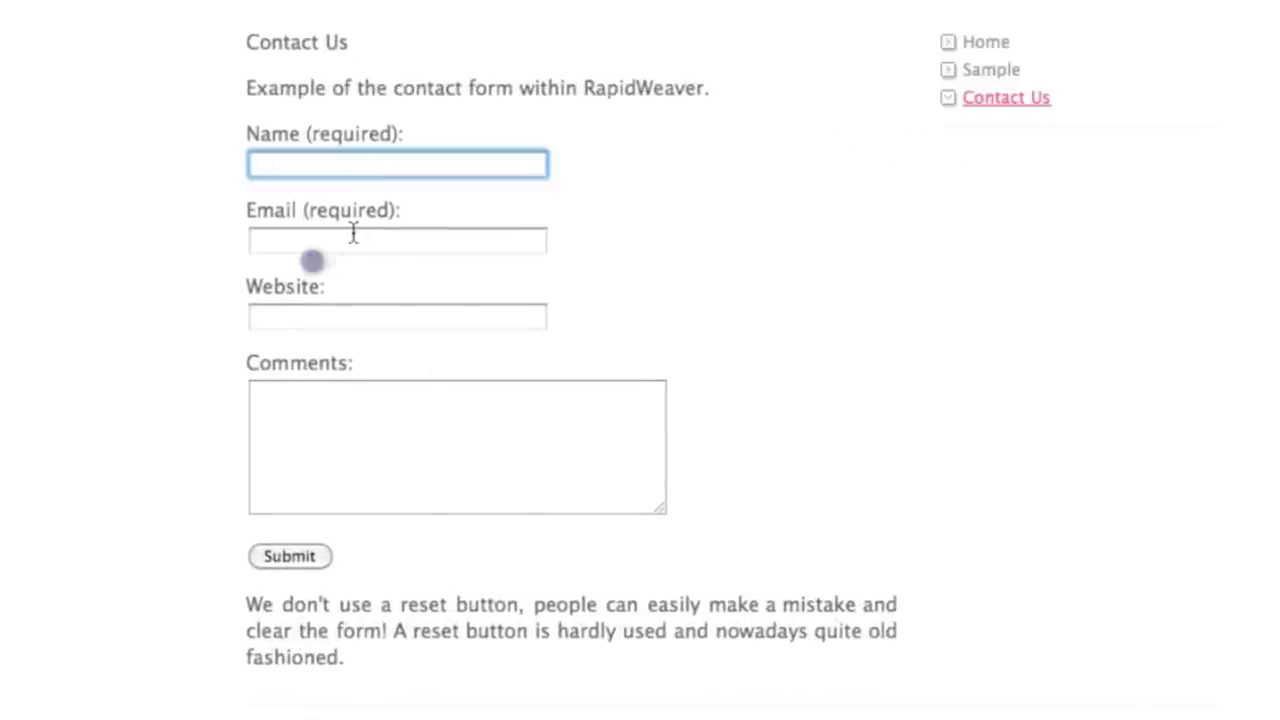
pyautogui.click(353, 237)
pyautogui.click(343, 316)
pyautogui.click(343, 398)
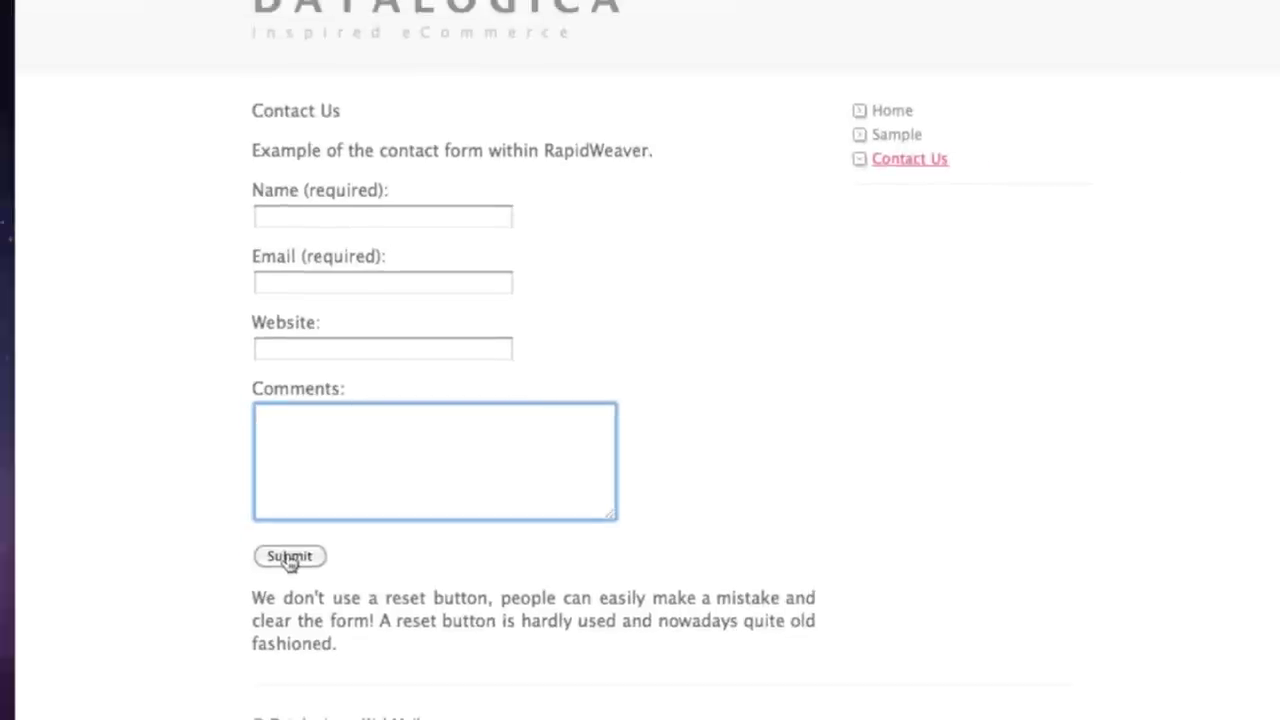
pyautogui.click(289, 557)
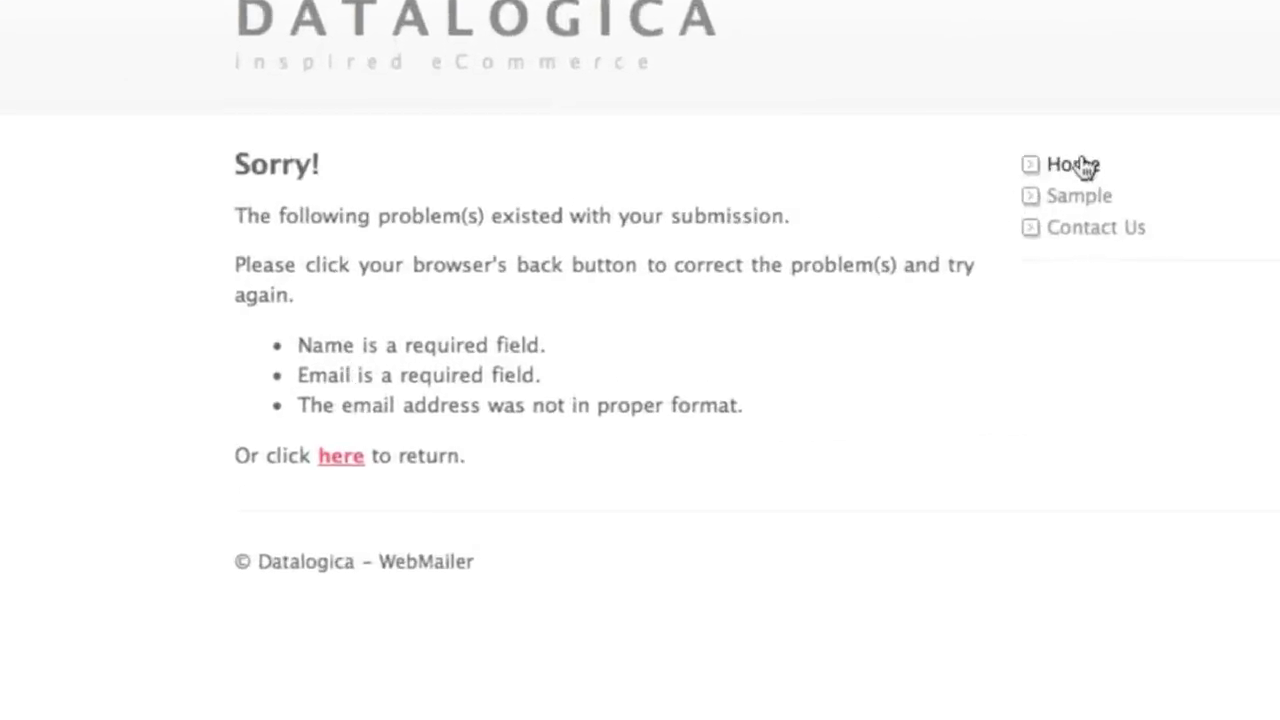
# Submit the empty form again from Contact Us, then go Home and open the rapidweaver.datalogica.nl contact tab.
pyautogui.click(1085, 230)
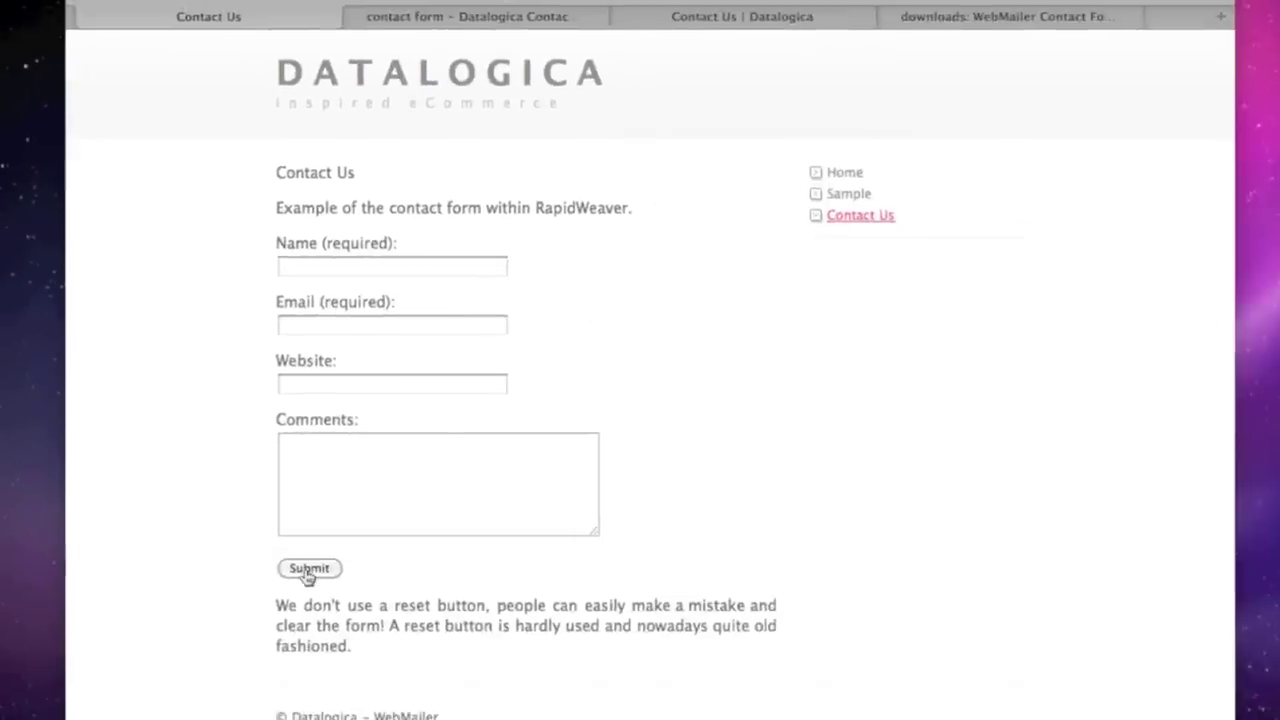
pyautogui.click(308, 569)
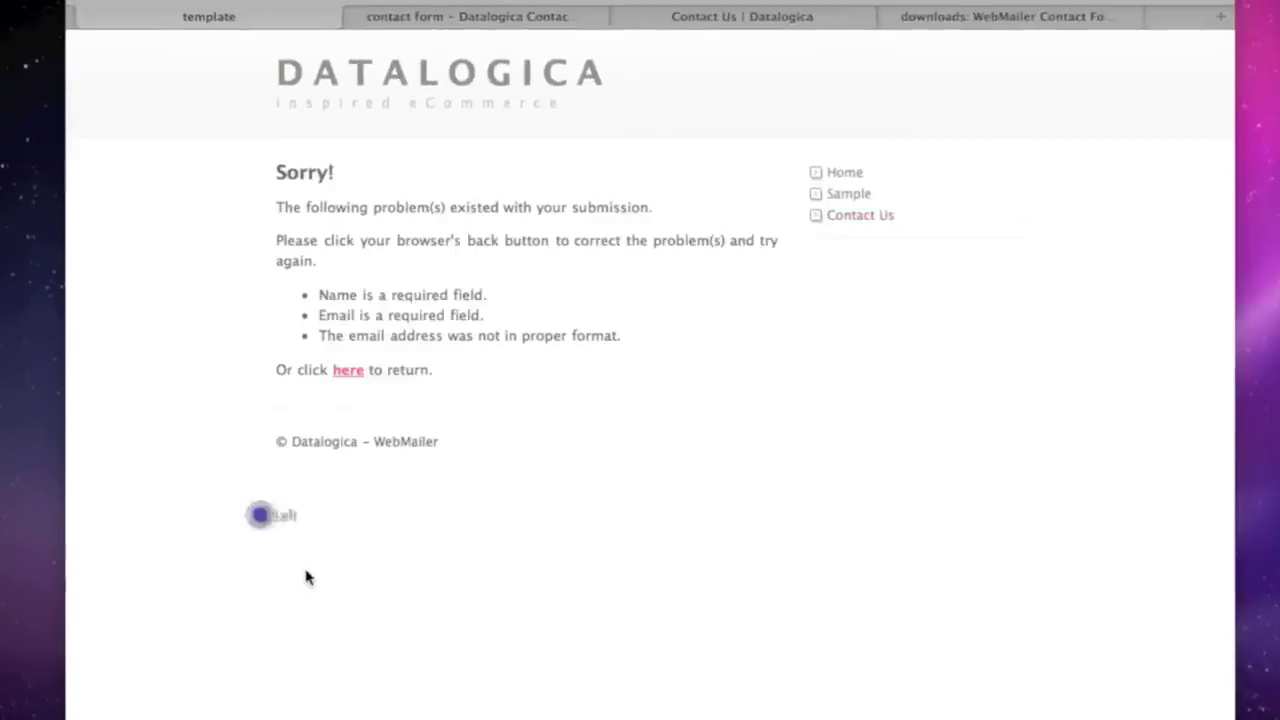
pyautogui.click(852, 175)
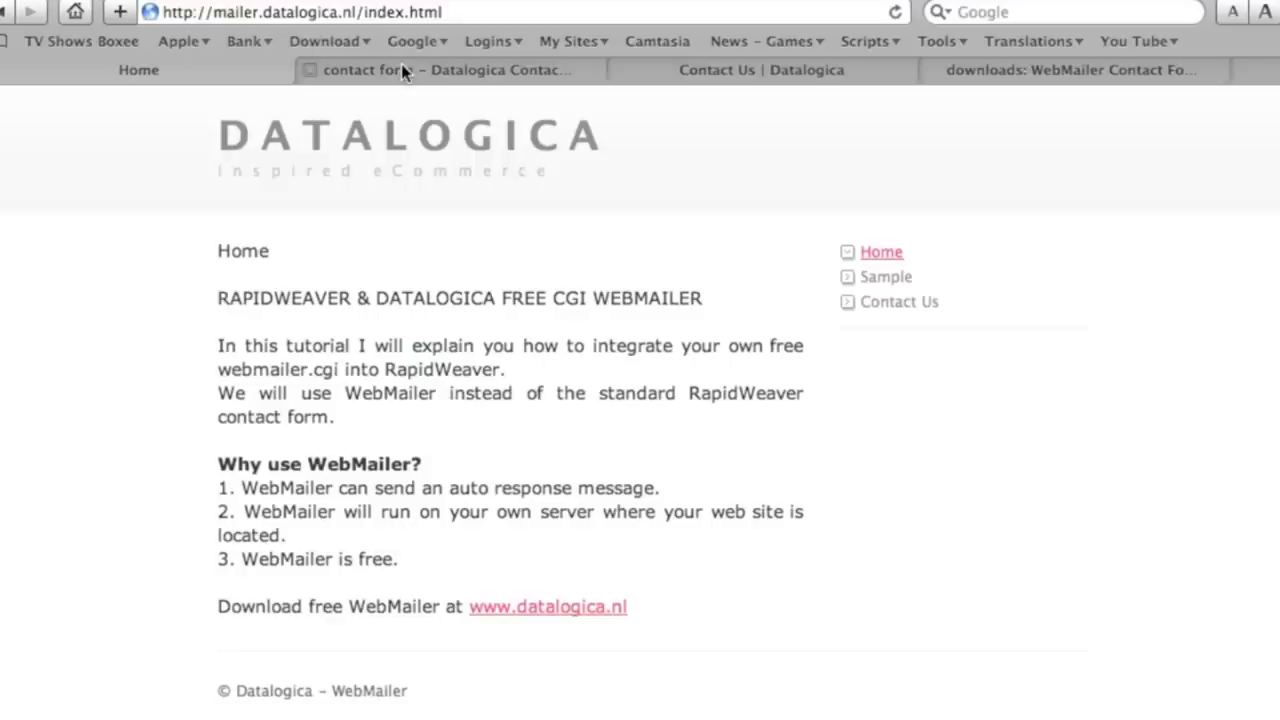
pyautogui.click(401, 68)
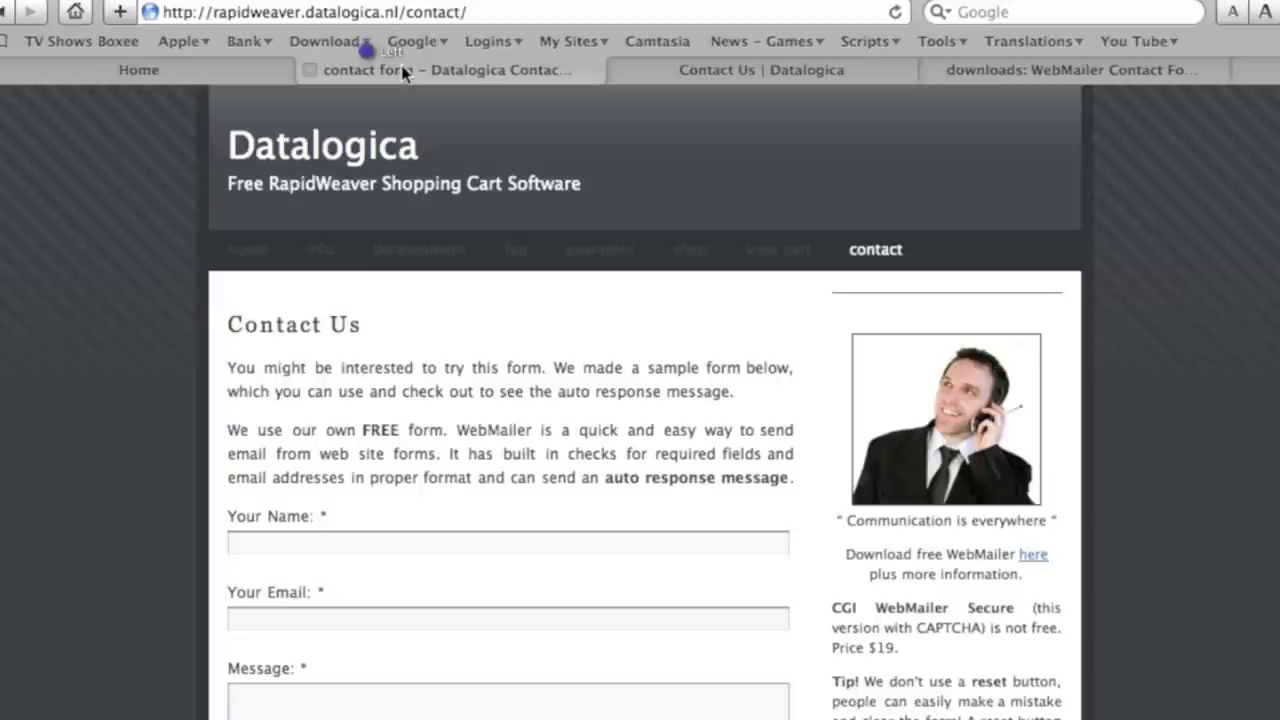
# Highlight the 'CGI WebMailer Secure' text and its $19 price on the contact page.
pyautogui.click(161, 11)
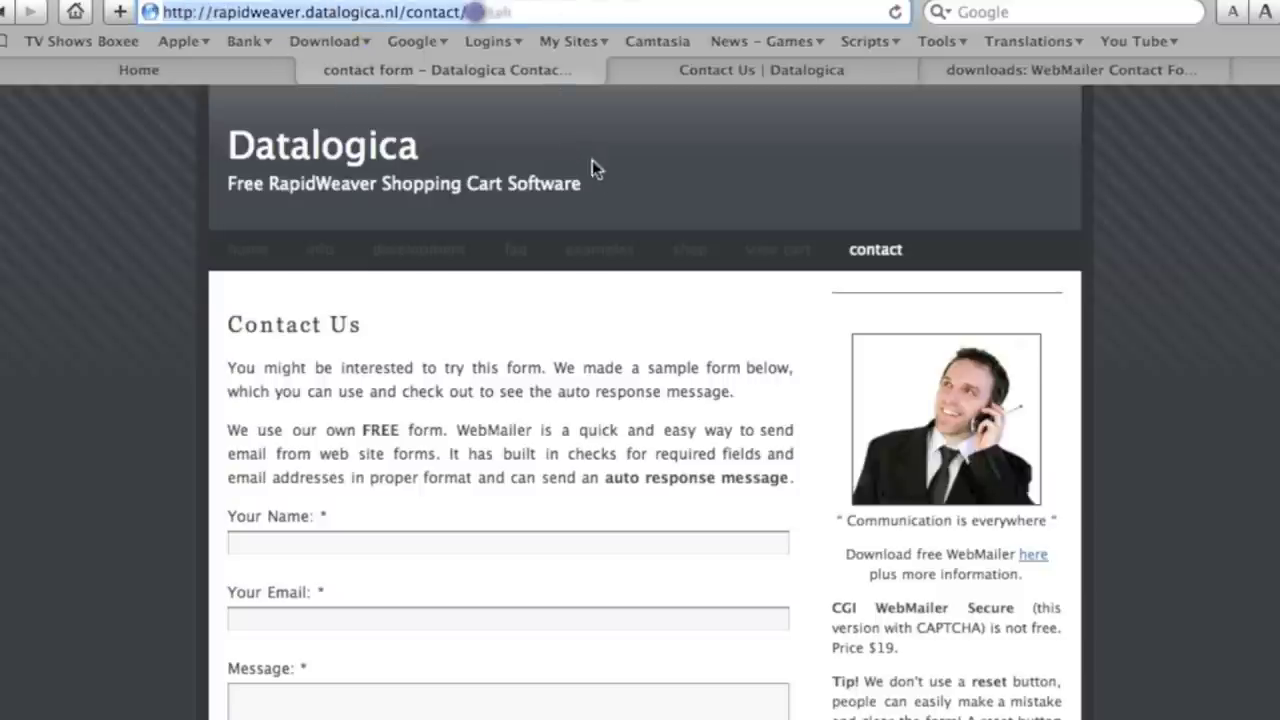
pyautogui.click(621, 330)
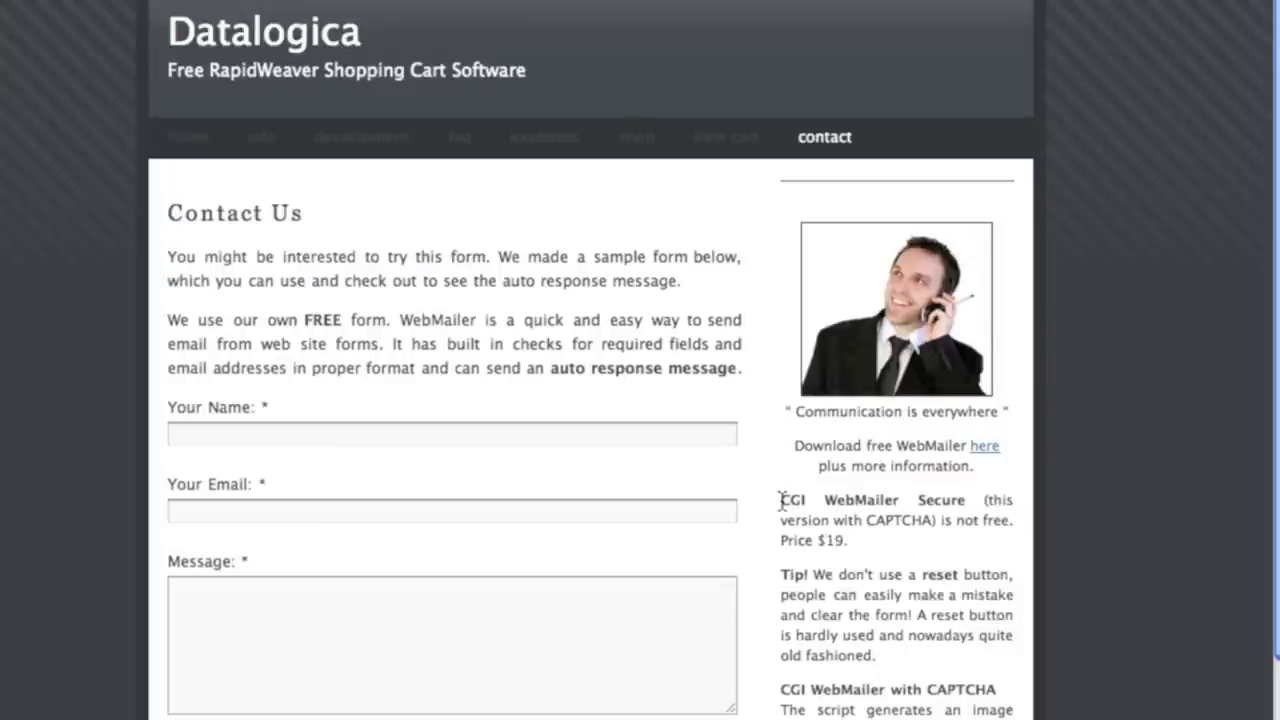
pyautogui.moveTo(781, 500); pyautogui.dragTo(968, 502)
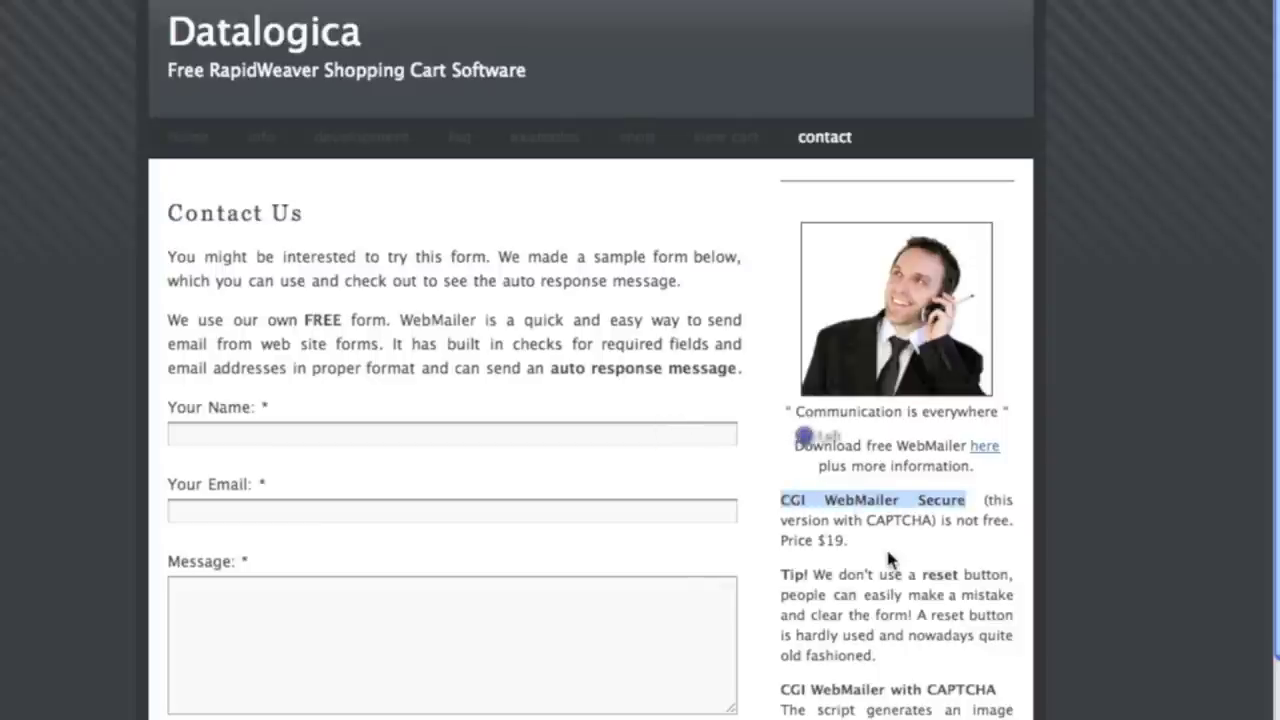
pyautogui.moveTo(816, 540); pyautogui.dragTo(846, 540)
pyautogui.click(758, 403)
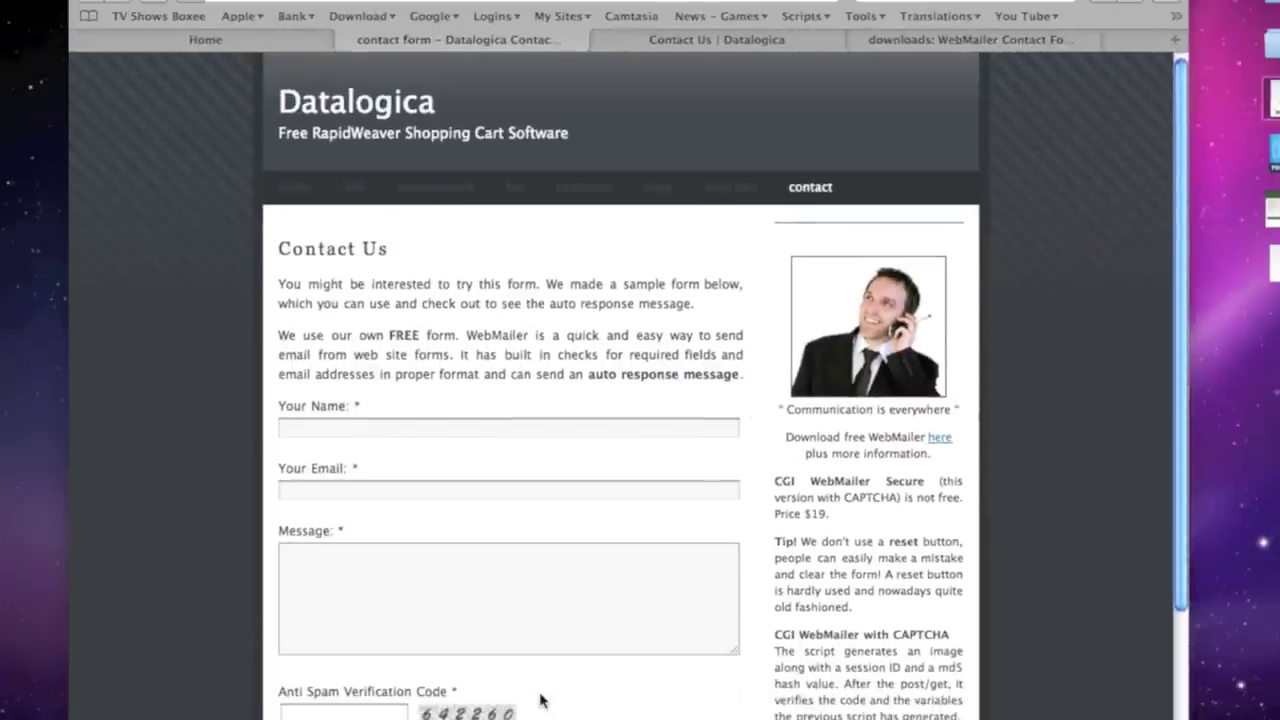
# Reload the page to get anti-spam code 818512, then switch to the Contact Us | Datalogica tab.
pyautogui.scroll(-3, 540, 700)
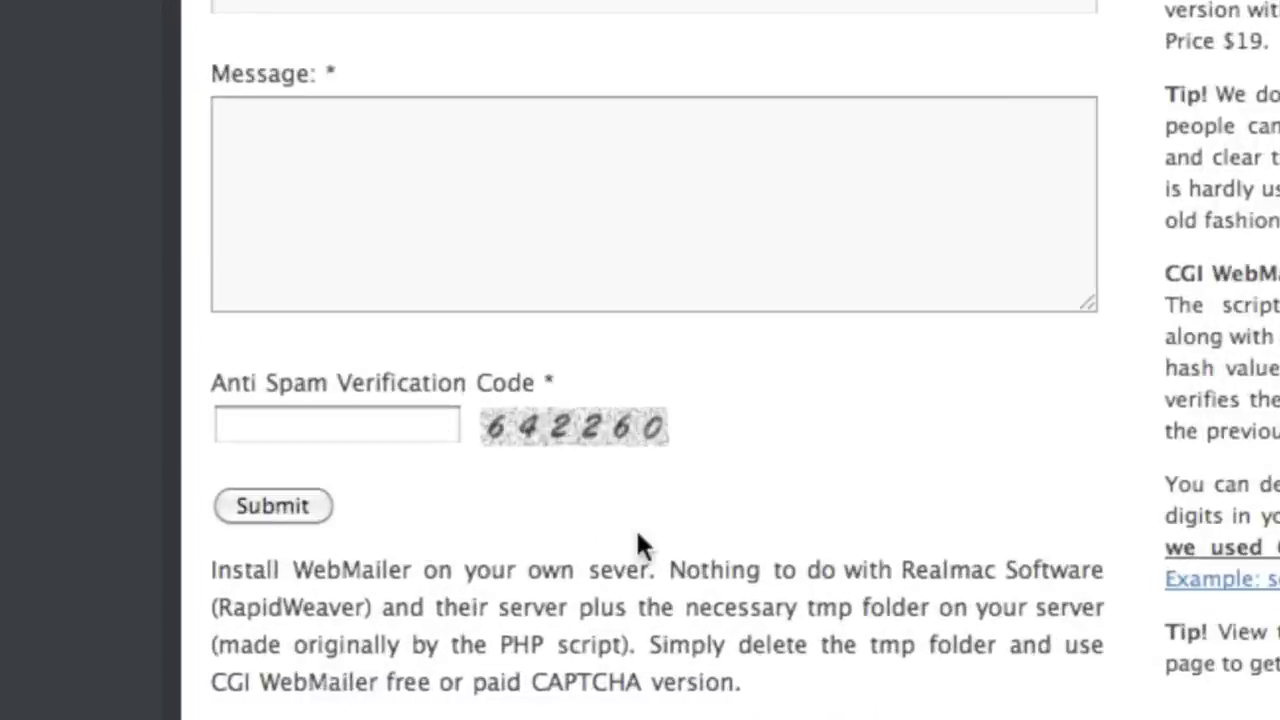
pyautogui.rightClick(820, 392)
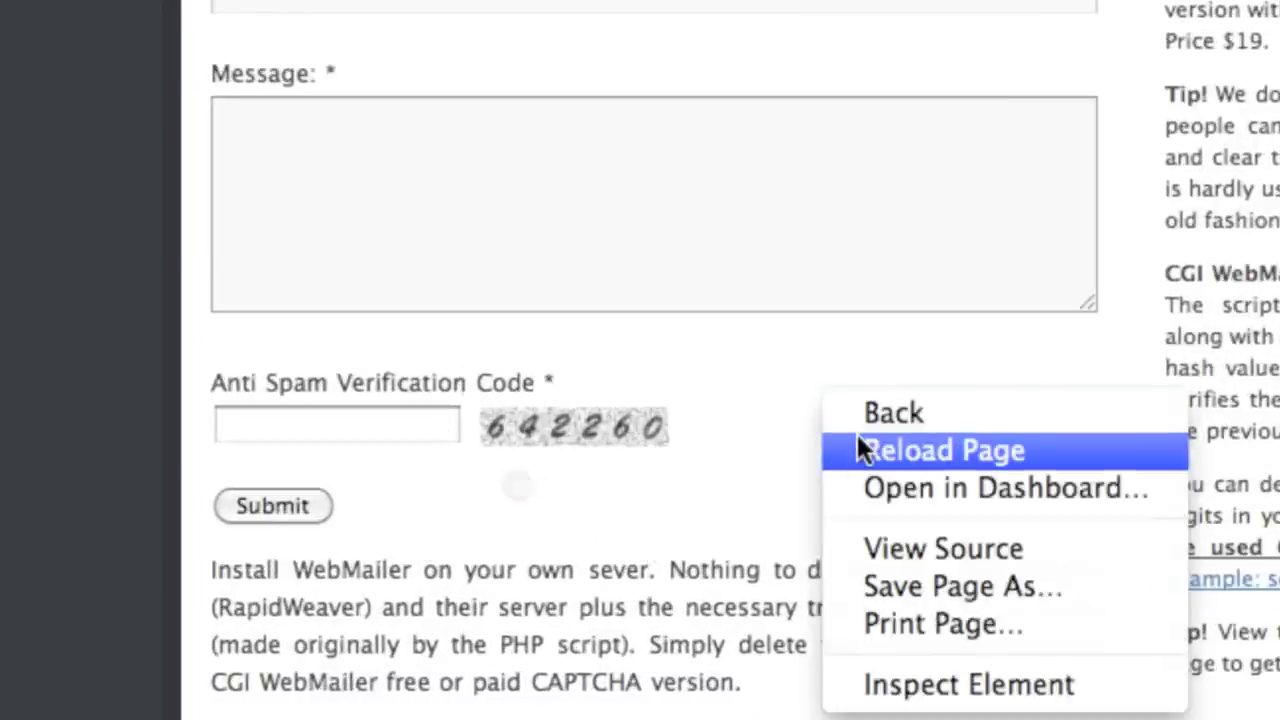
pyautogui.click(857, 451)
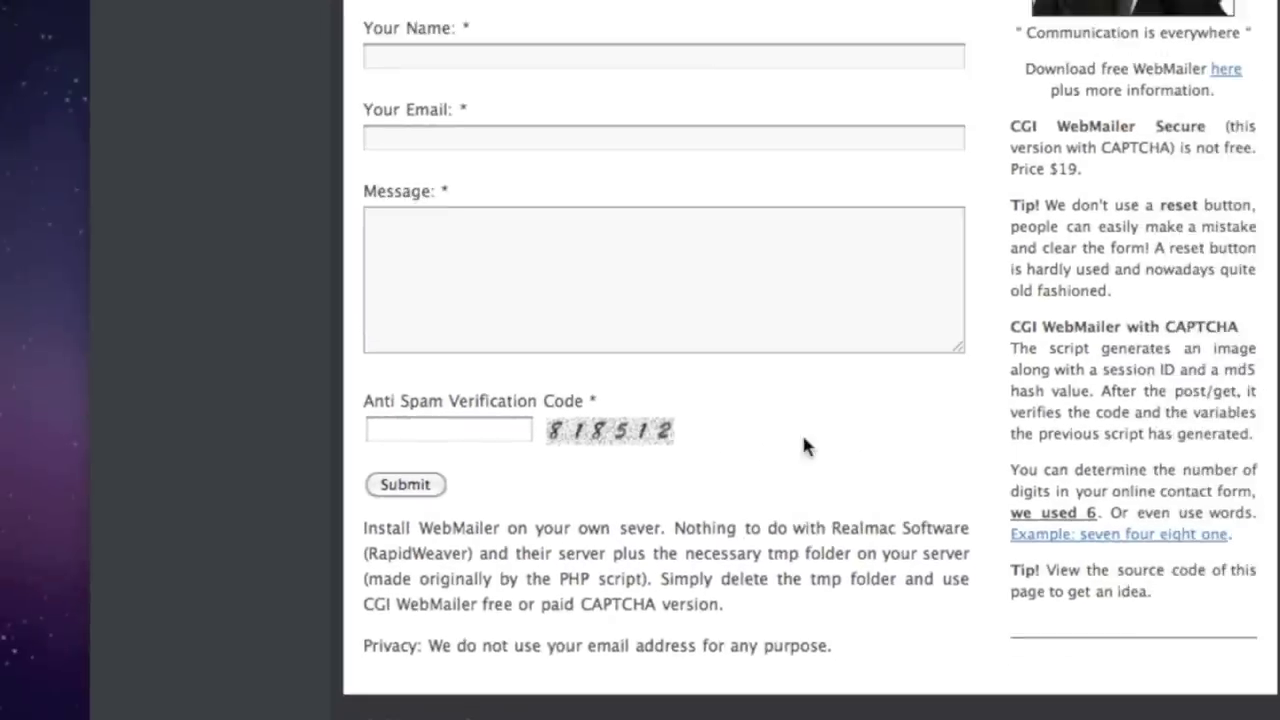
pyautogui.scroll(3, 758, 280)
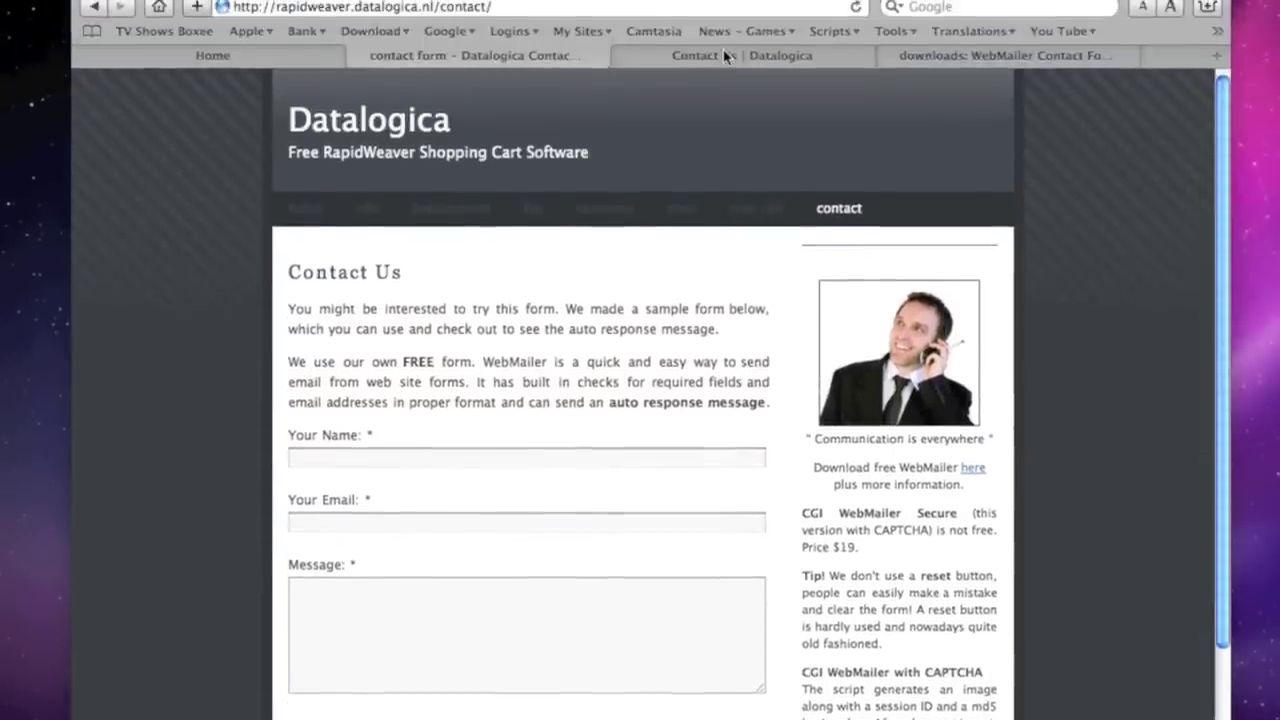
pyautogui.click(727, 55)
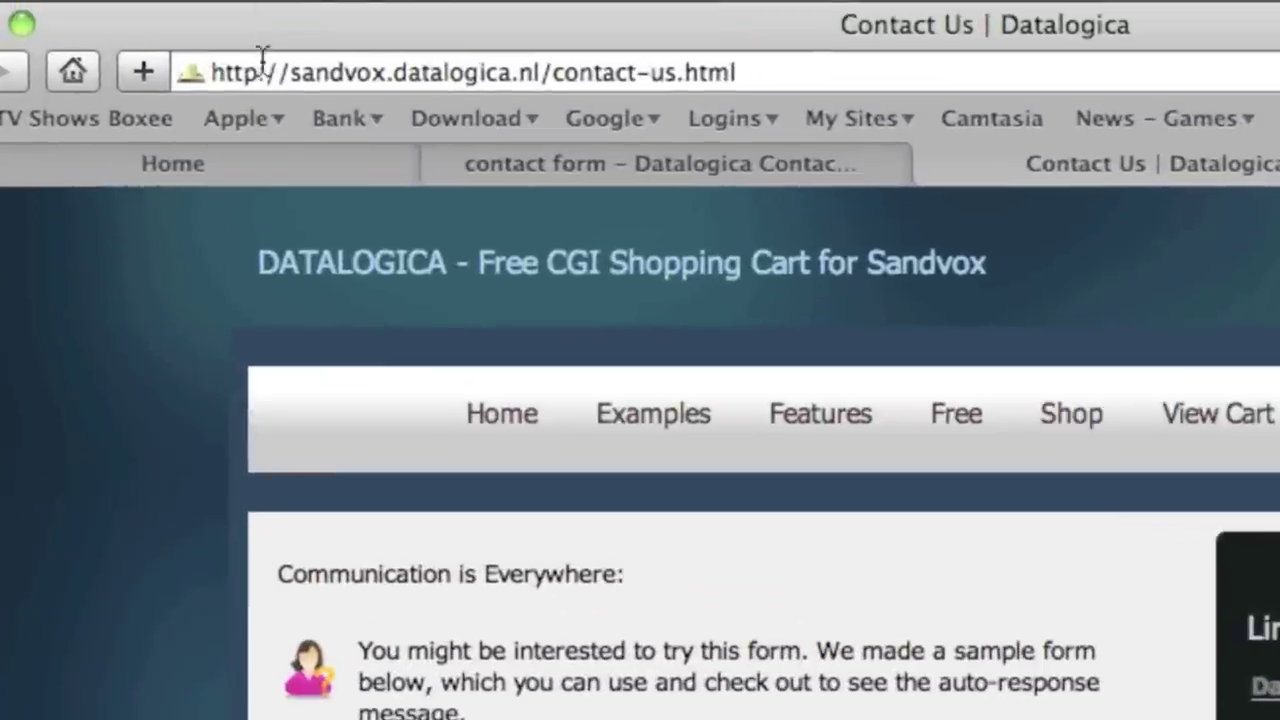
# Select the Sandvox contact page address and reload it for a new anti-spam code.
pyautogui.moveTo(207, 70); pyautogui.dragTo(746, 72)
pyautogui.click(777, 74)
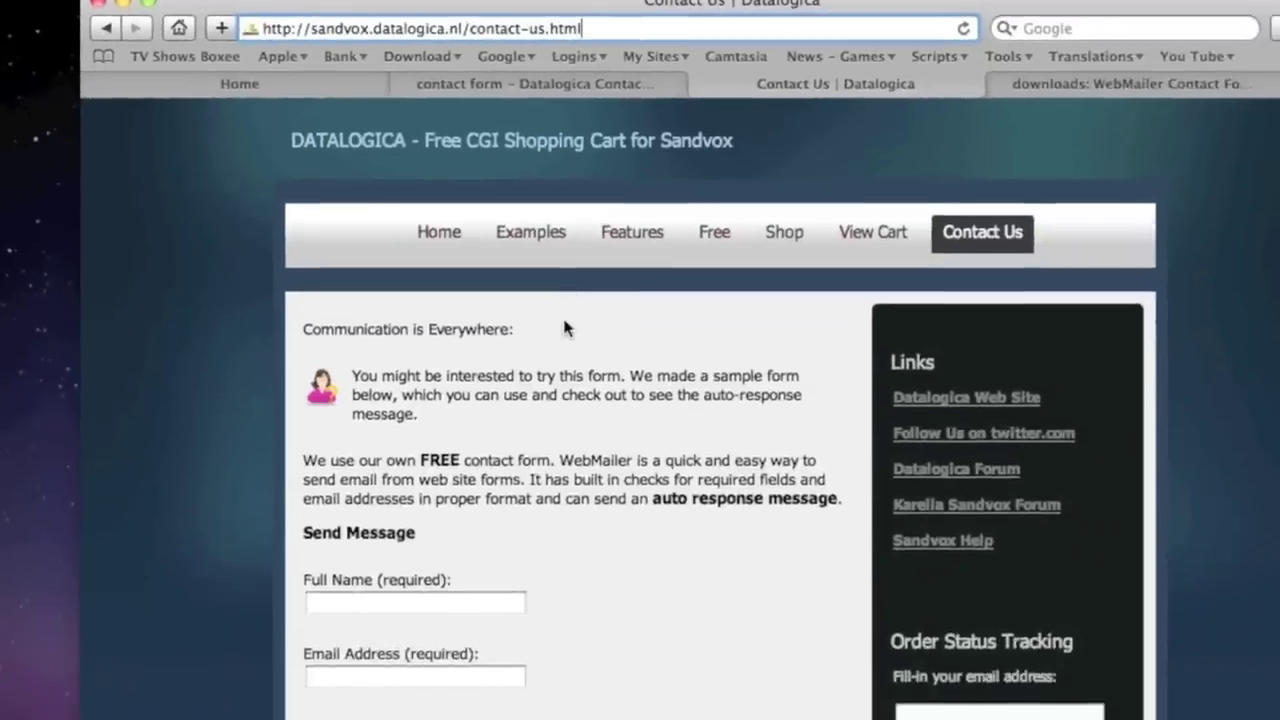
pyautogui.scroll(-3, 629, 369)
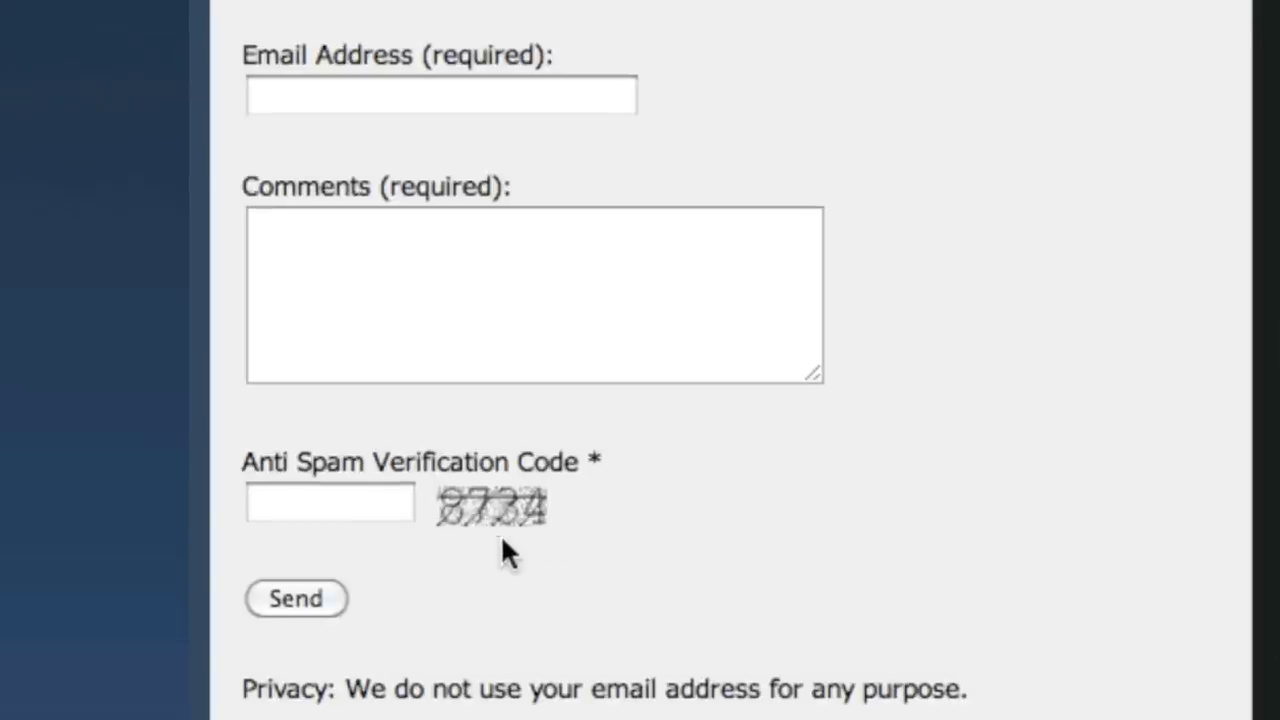
pyautogui.rightClick(666, 402)
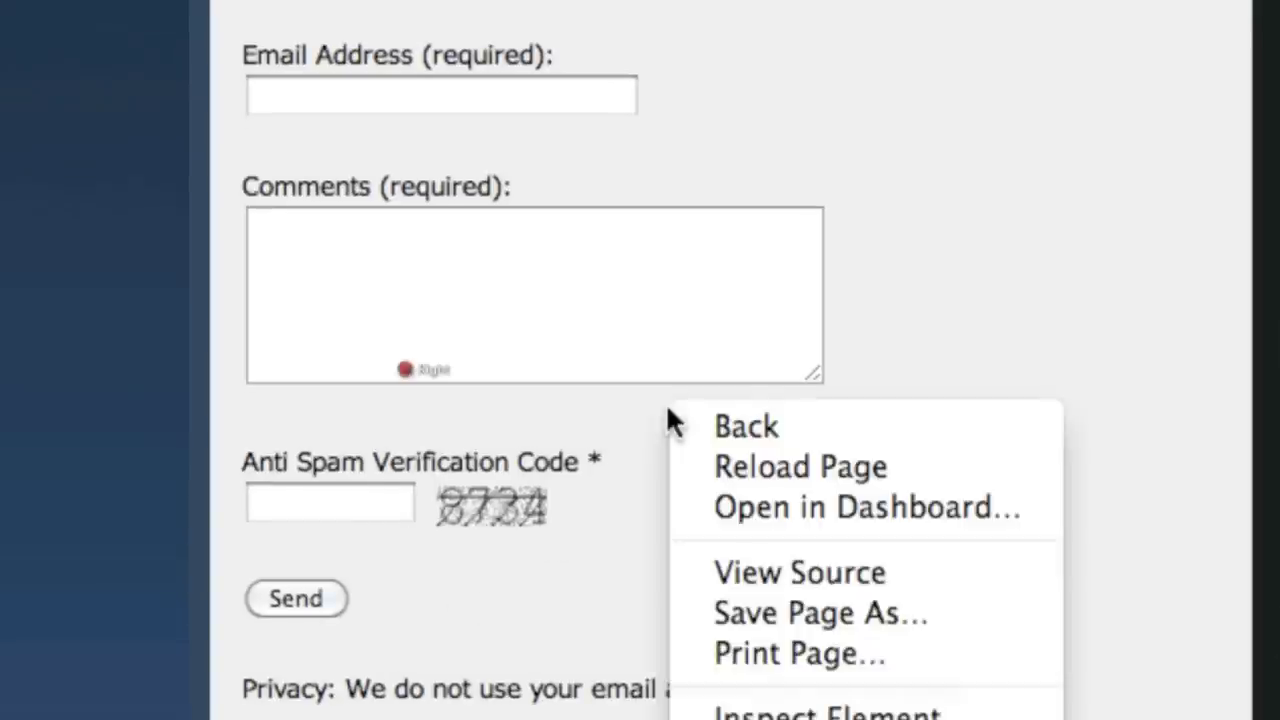
pyautogui.click(727, 466)
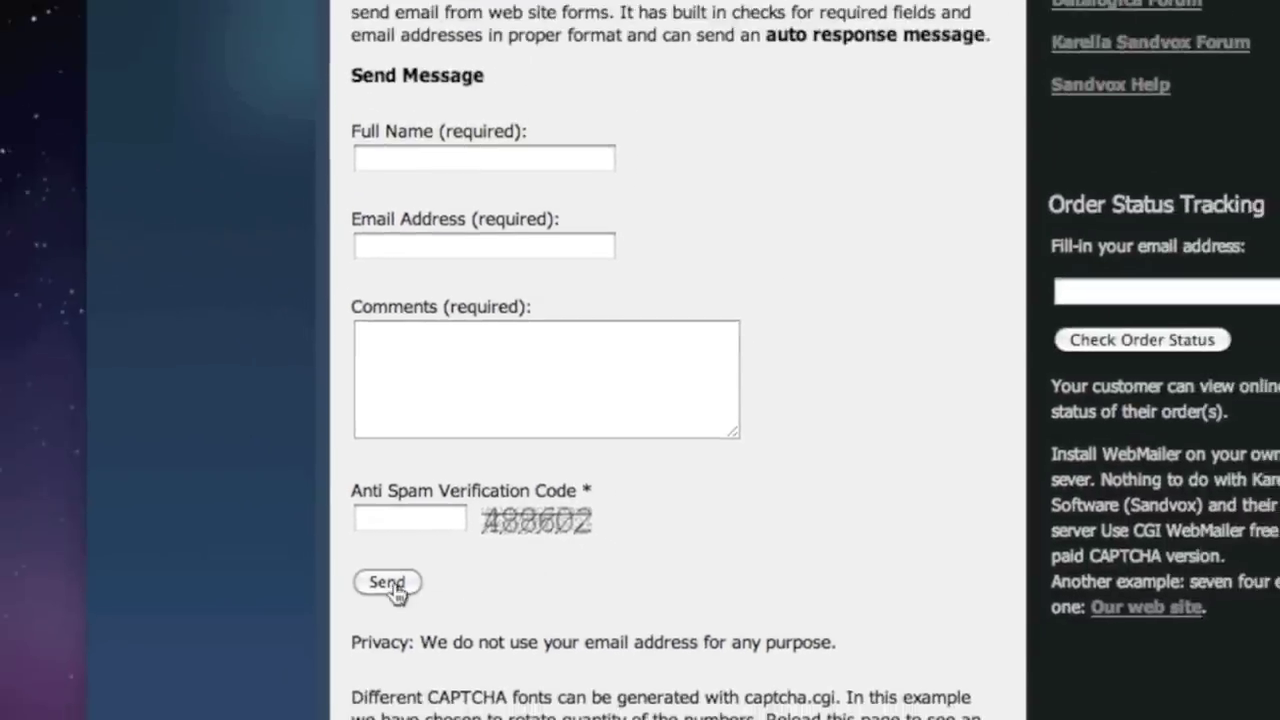
# Submit the empty form, highlight the 'No valid anti spam code' error, and return to the form.
pyautogui.click(394, 588)
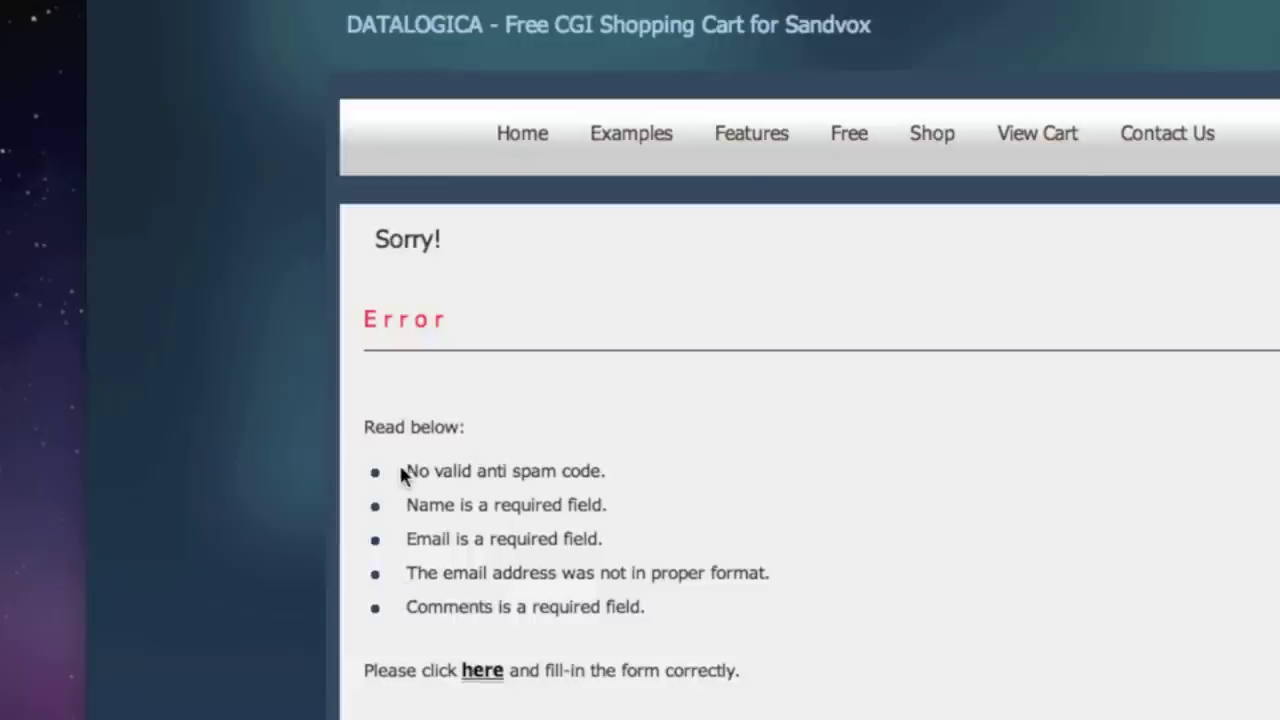
pyautogui.moveTo(408, 470); pyautogui.dragTo(605, 470)
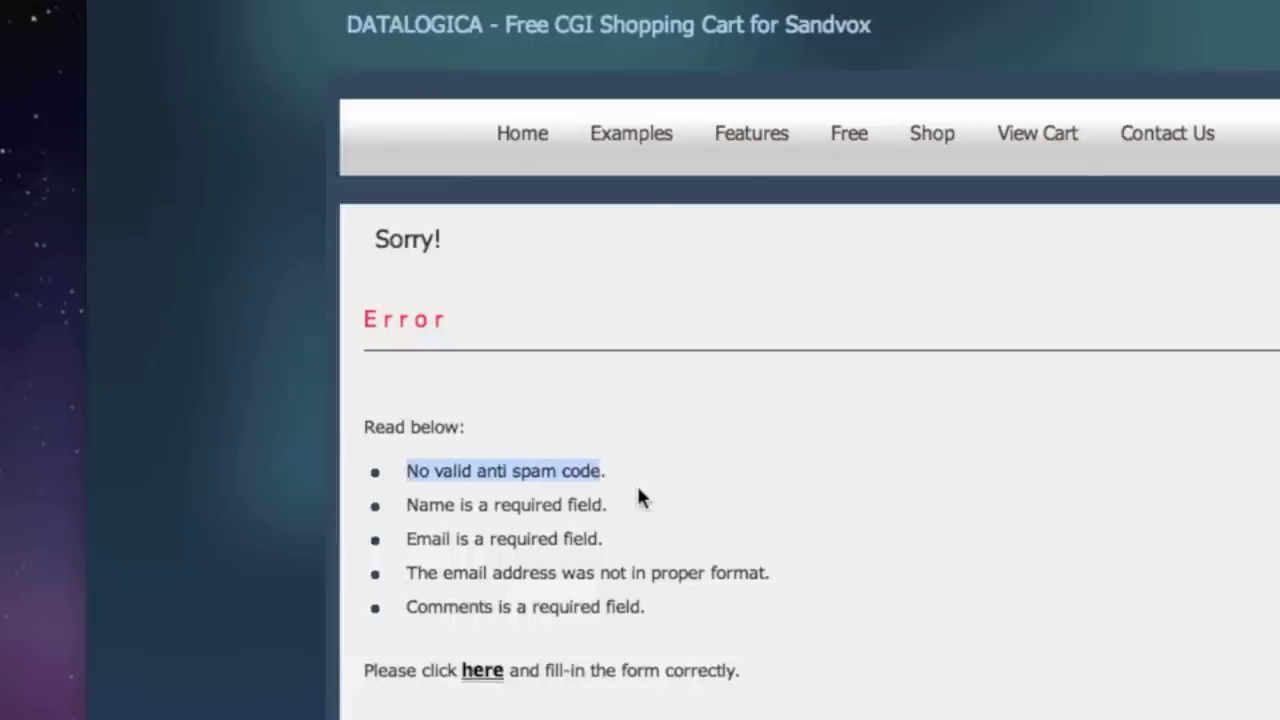
pyautogui.click(638, 490)
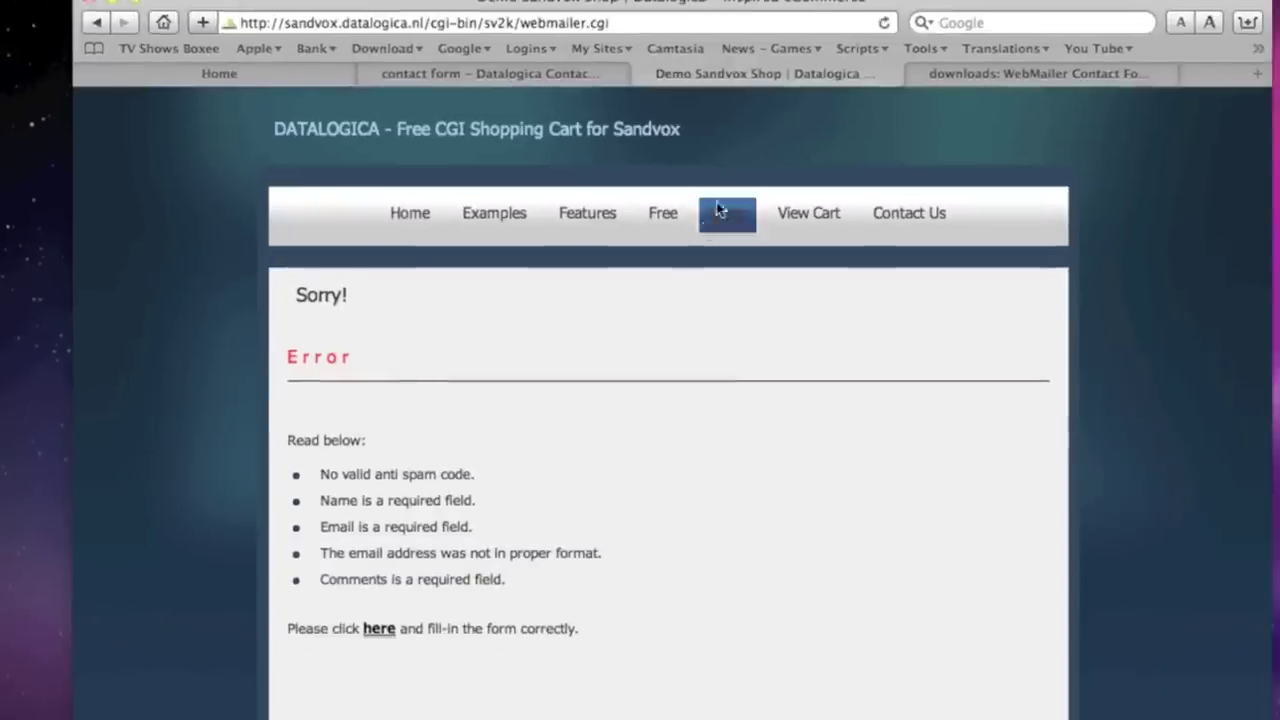
pyautogui.click(376, 630)
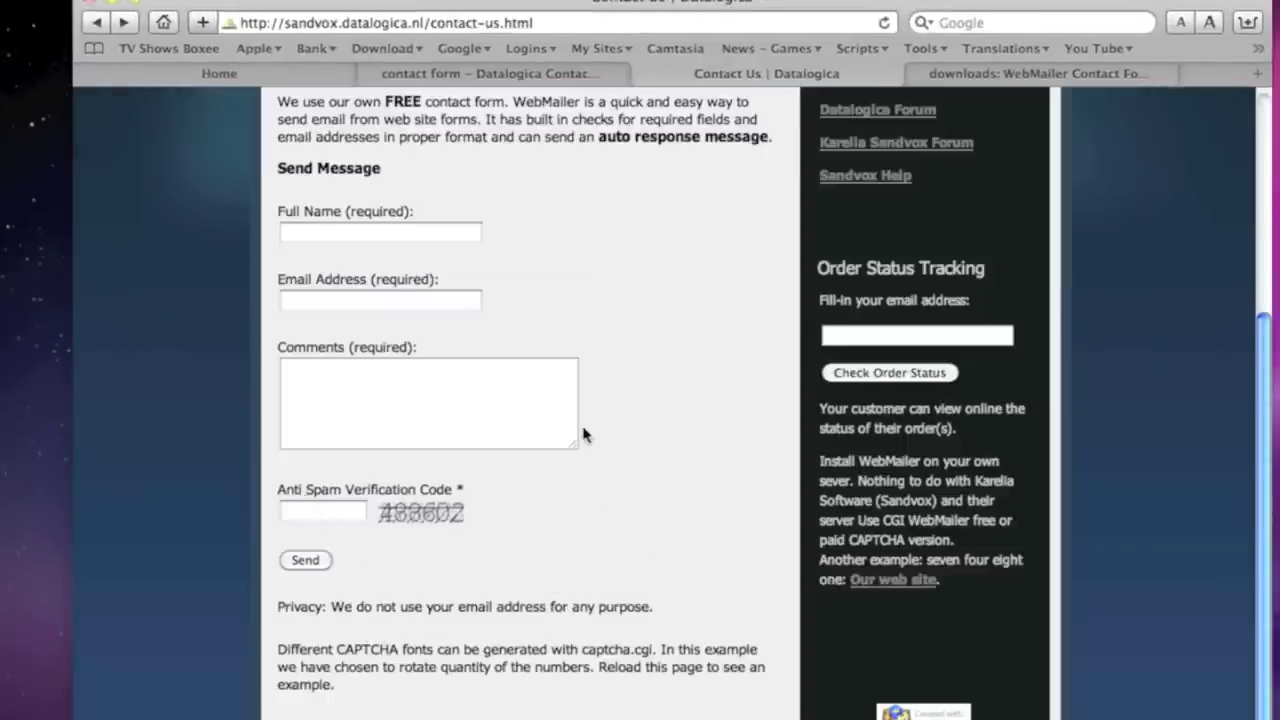
# Show the datalogica.nl/node/webmailer page and review its feature list and $0.00 free CGI version.
pyautogui.click(834, 55)
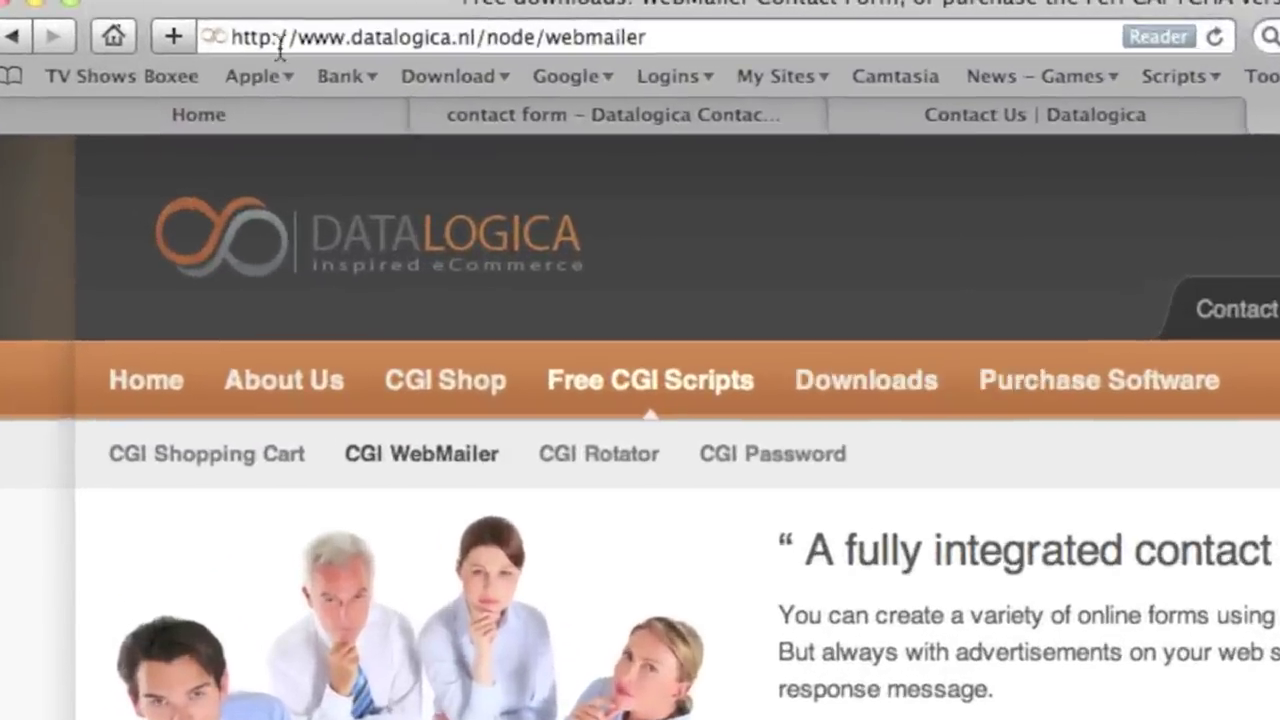
pyautogui.moveTo(228, 38); pyautogui.dragTo(694, 37)
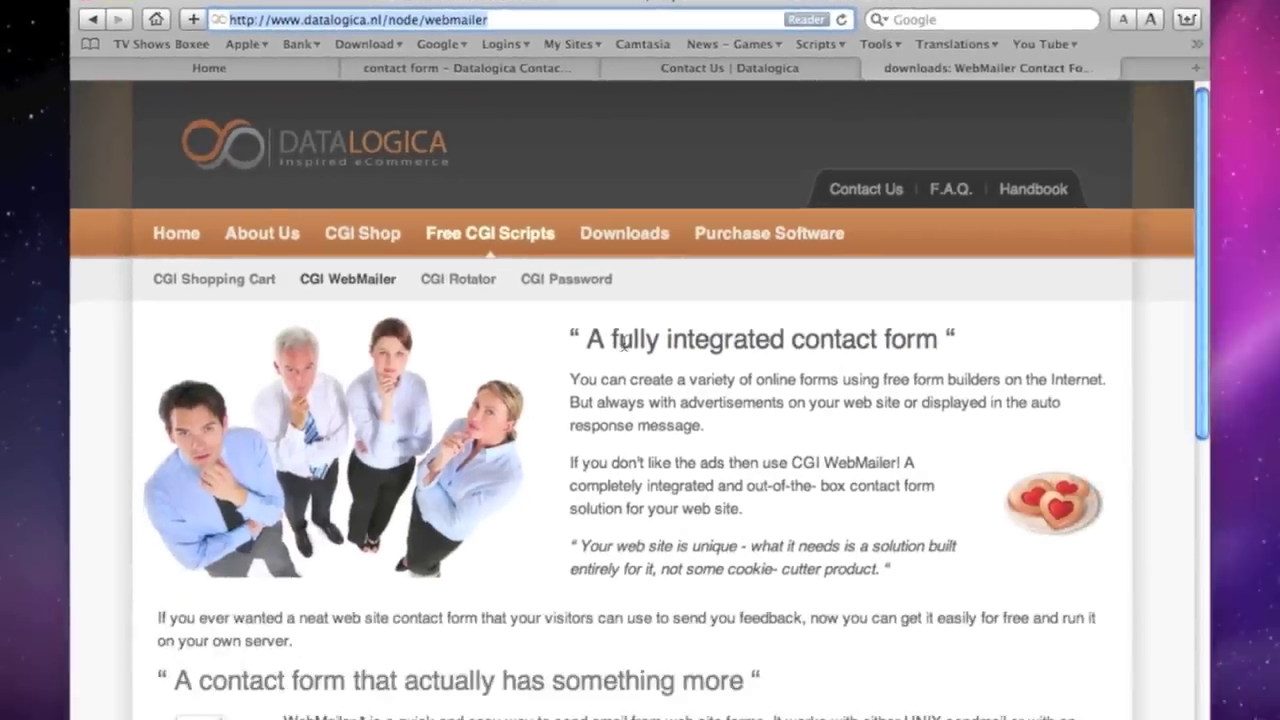
pyautogui.scroll(-3, 740, 418)
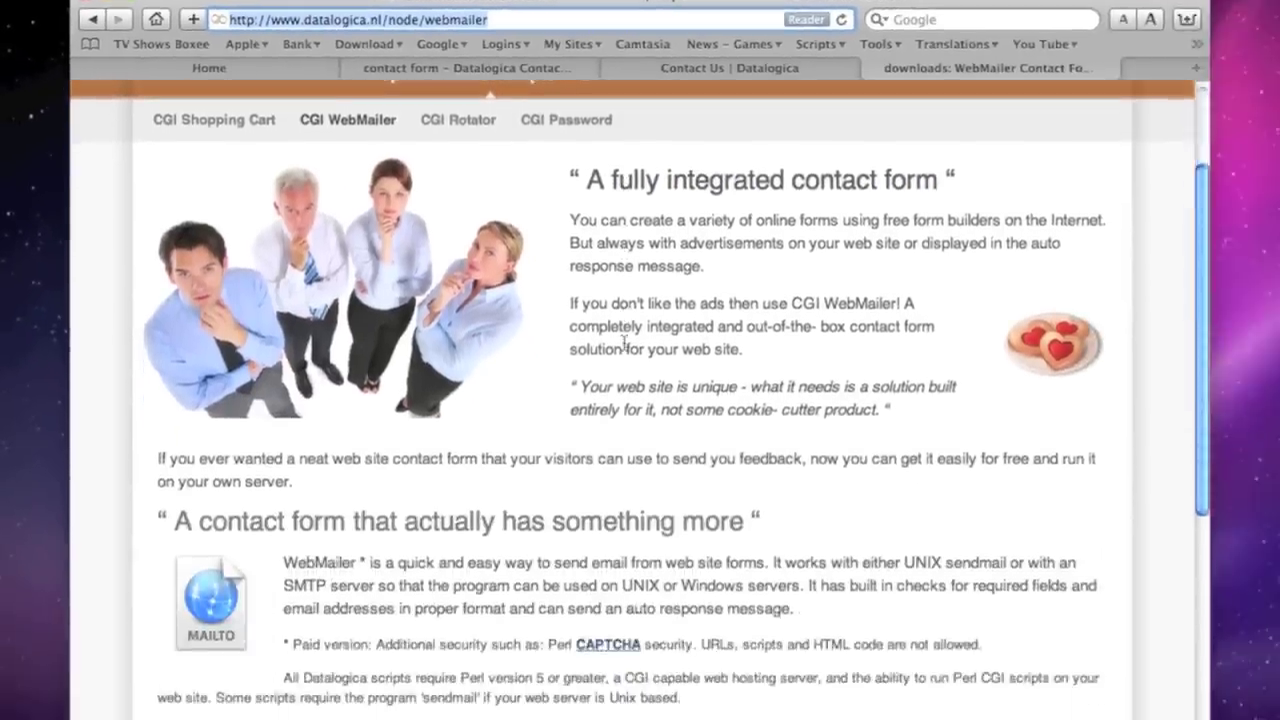
pyautogui.scroll(-7, 624, 346)
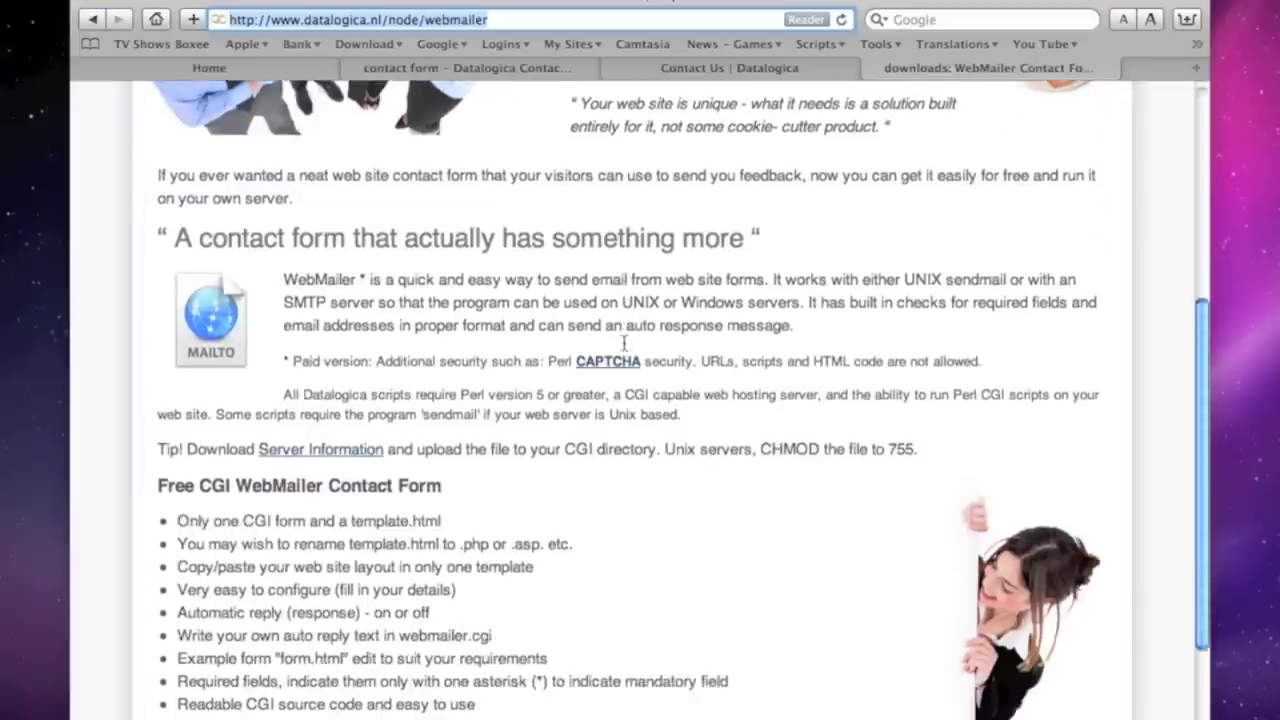
pyautogui.scroll(-3, 624, 346)
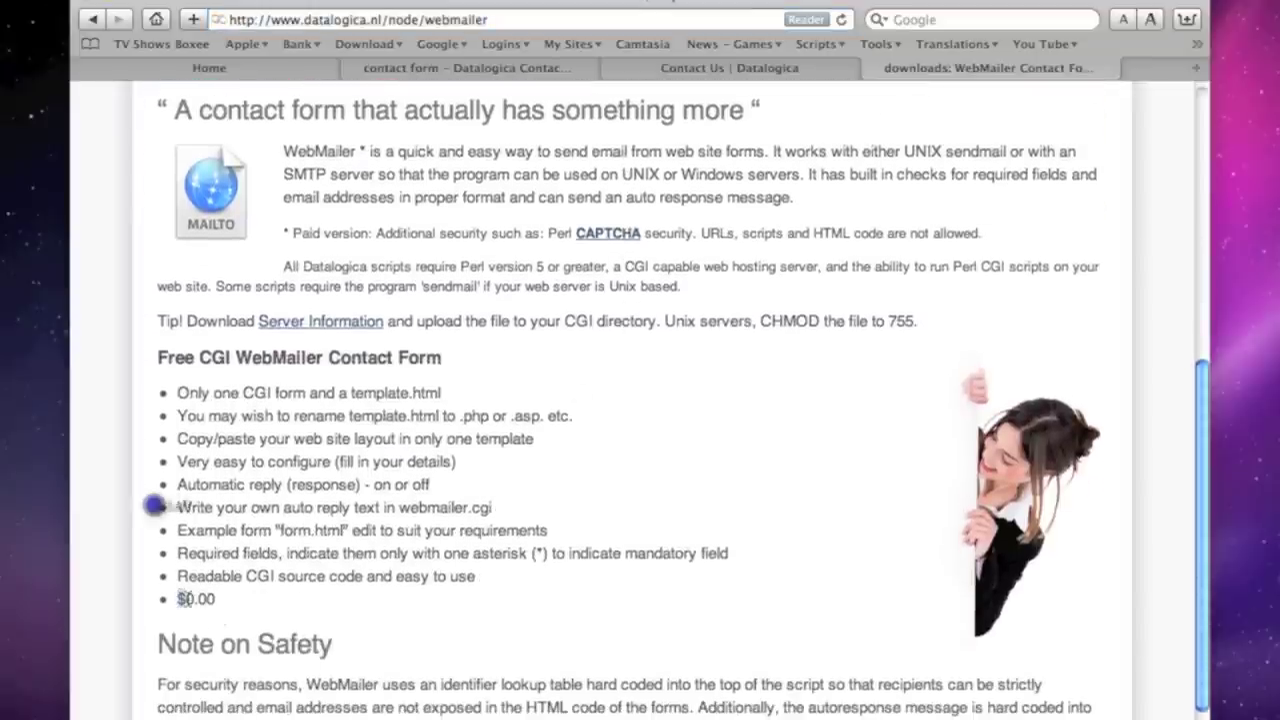
pyautogui.moveTo(177, 598); pyautogui.dragTo(216, 600)
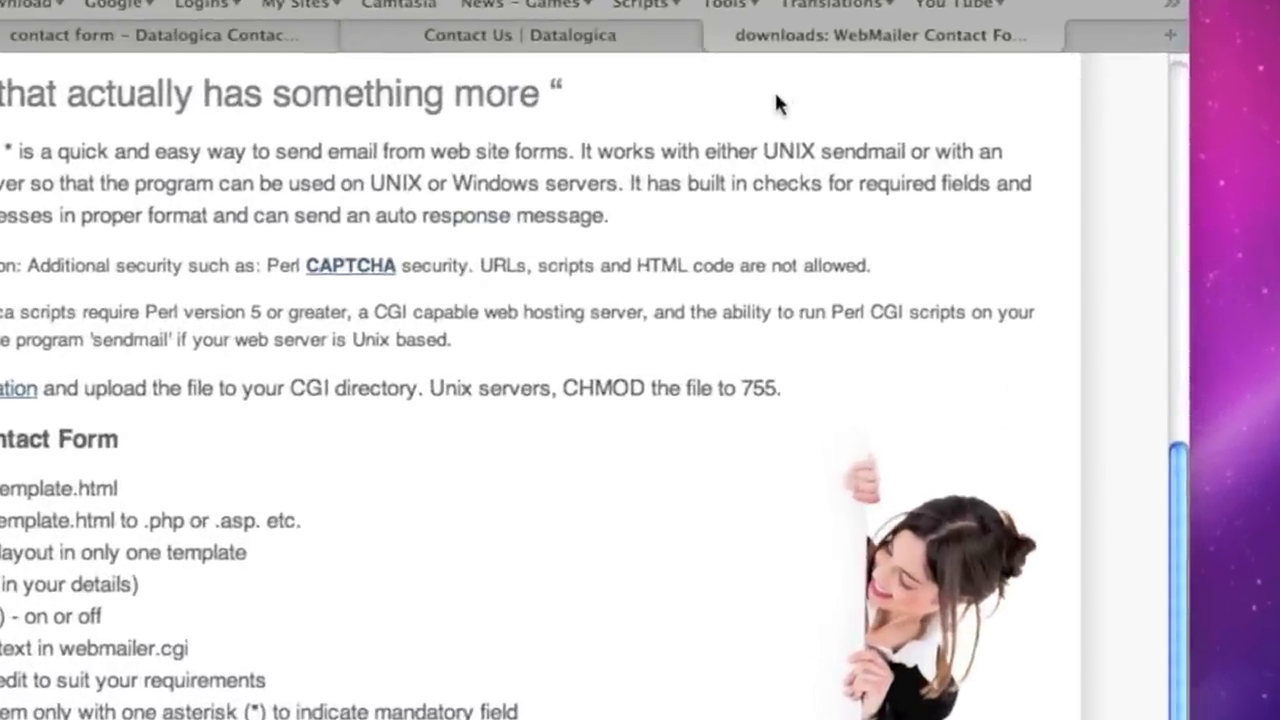
pyautogui.scroll(-3, 780, 94)
pyautogui.scroll(10, 776, 97)
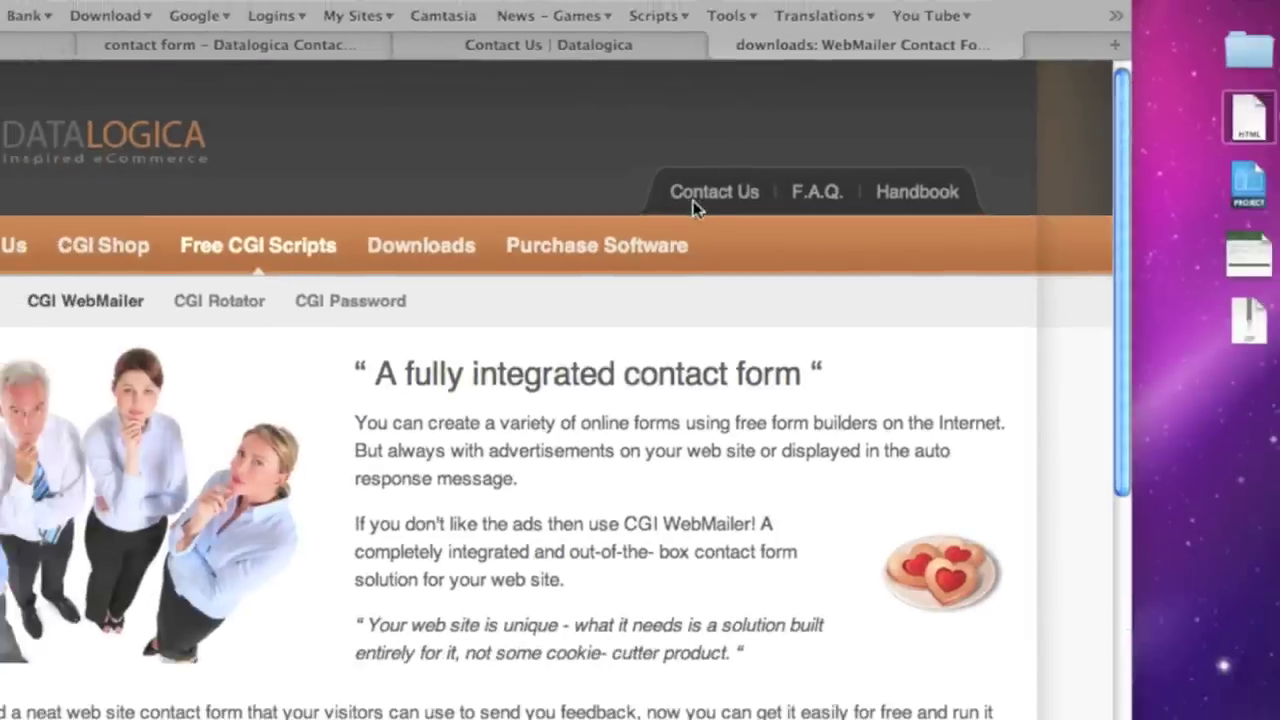
# Reload the Datalogica contact page for a new anti-spam code, then submit the form empty.
pyautogui.click(695, 203)
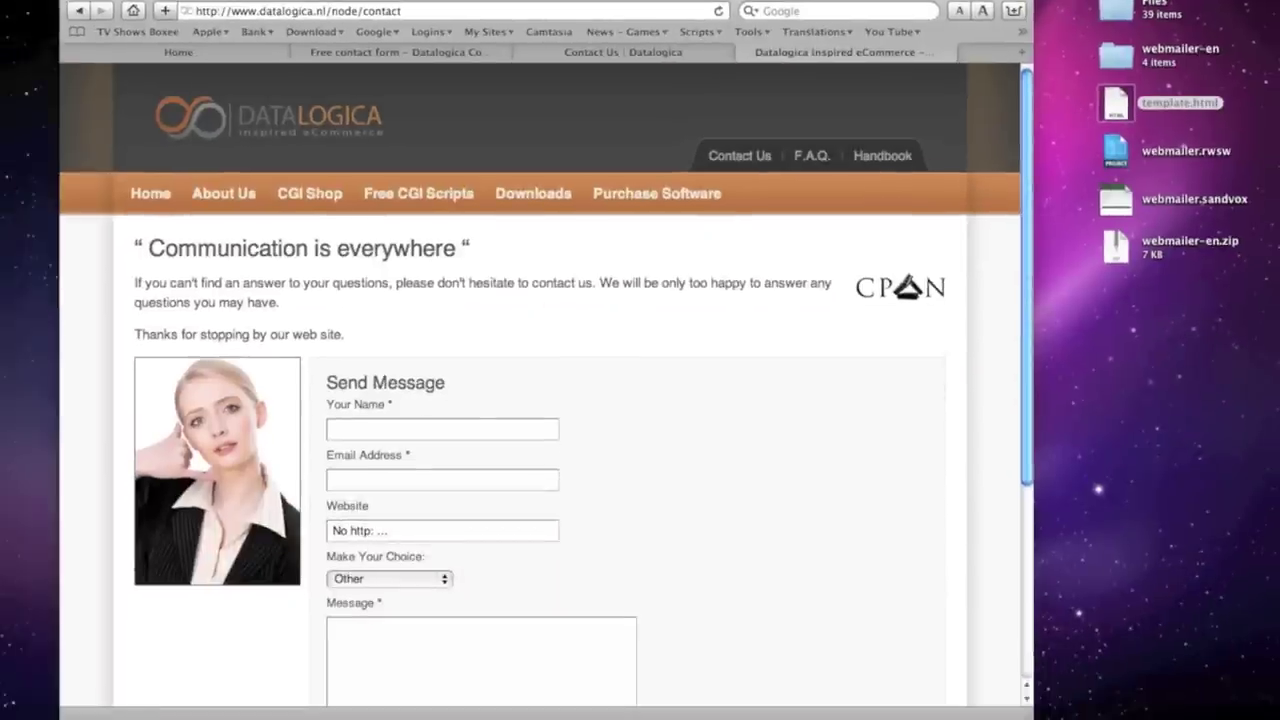
pyautogui.scroll(-3, 540, 390)
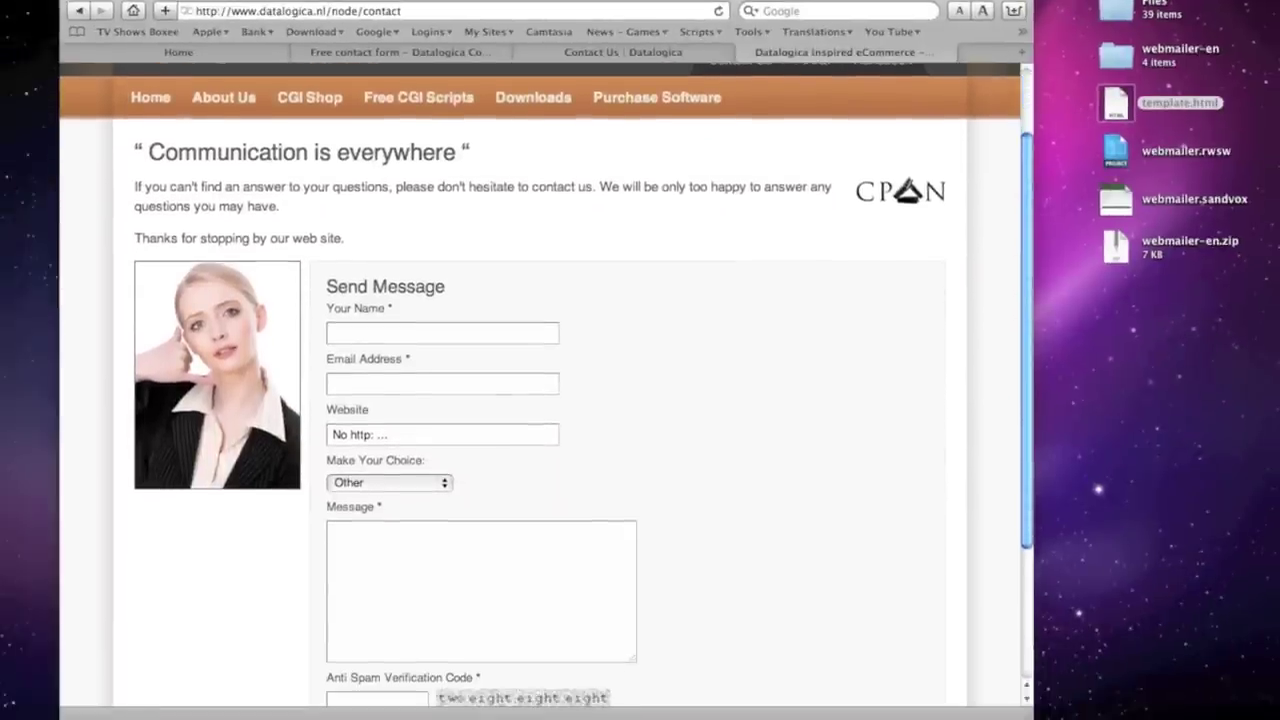
pyautogui.scroll(-4, 540, 390)
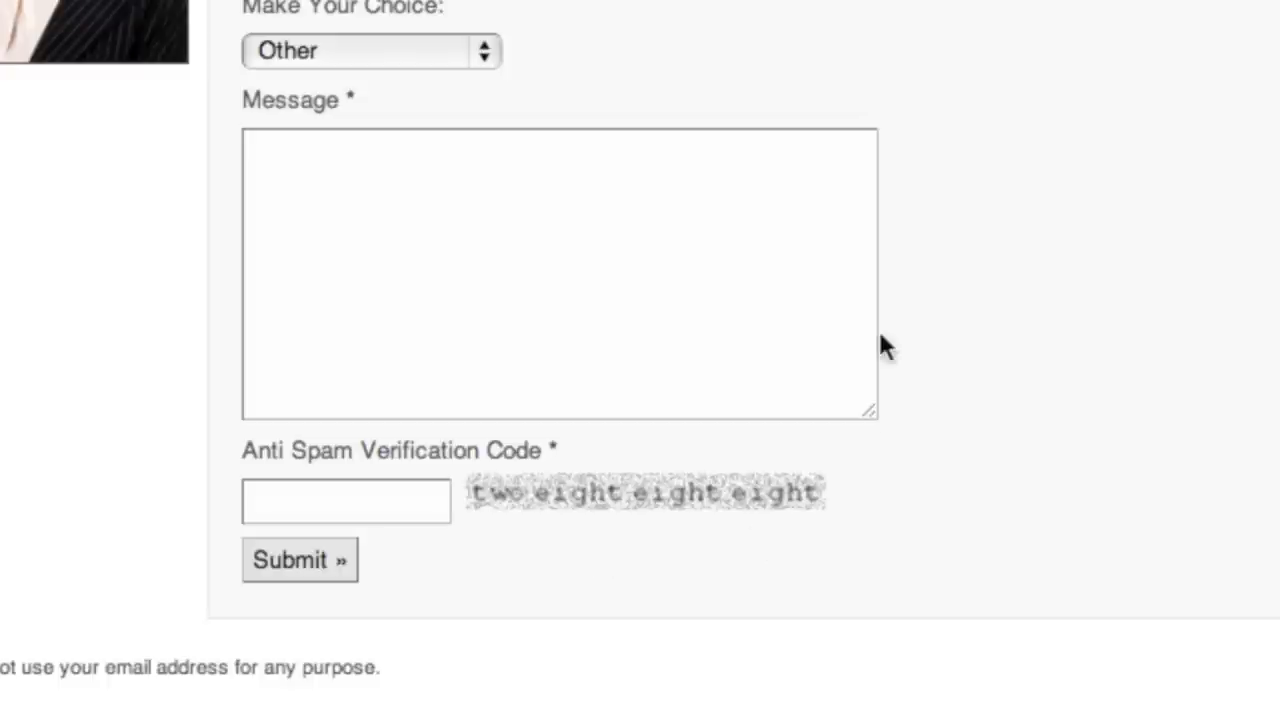
pyautogui.rightClick(903, 368)
pyautogui.click(946, 414)
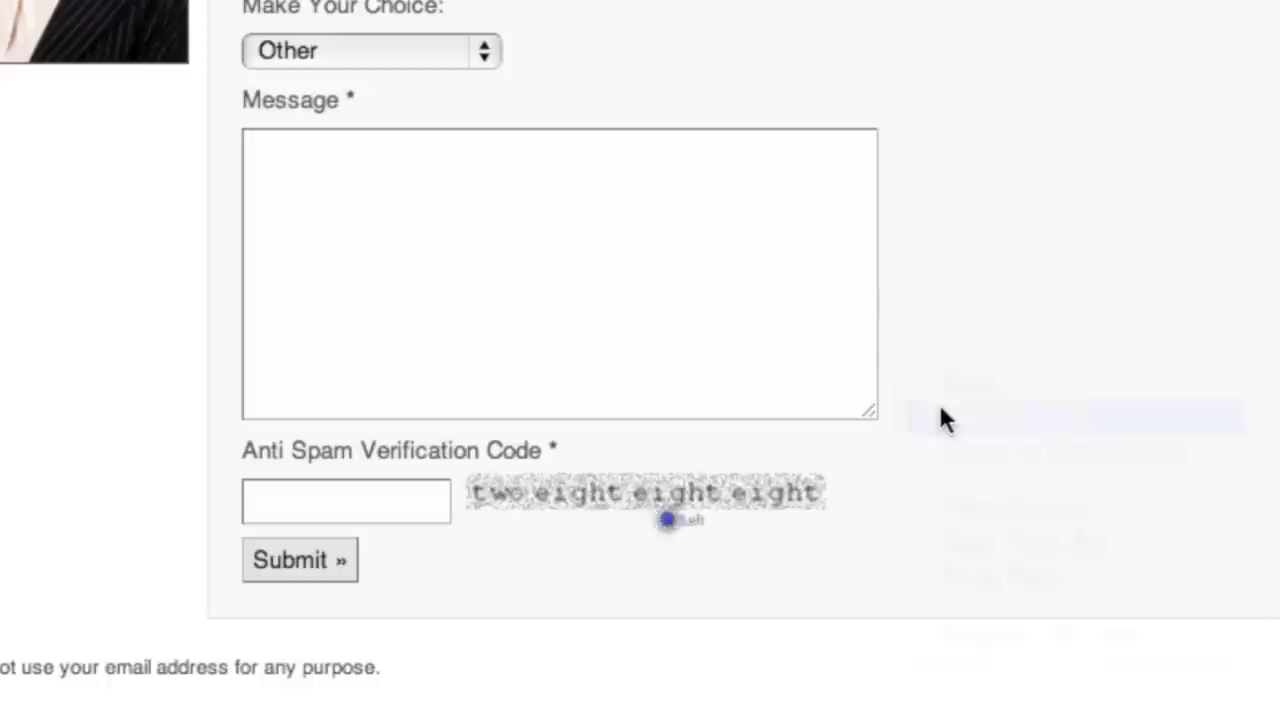
pyautogui.click(330, 559)
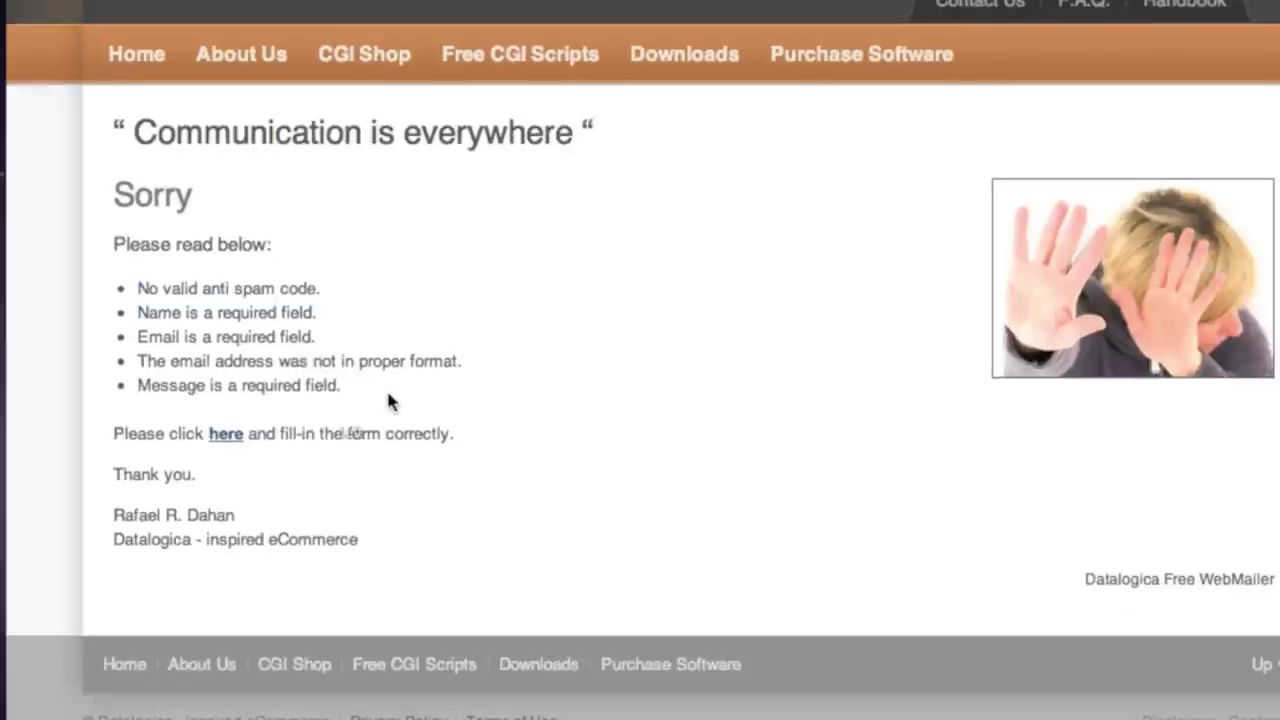
# Return to the contact form, reload it, and submit with only anti-spam code 1343 entered.
pyautogui.click(226, 434)
pyautogui.scroll(-5, 1100, 515)
pyautogui.rightClick(716, 540)
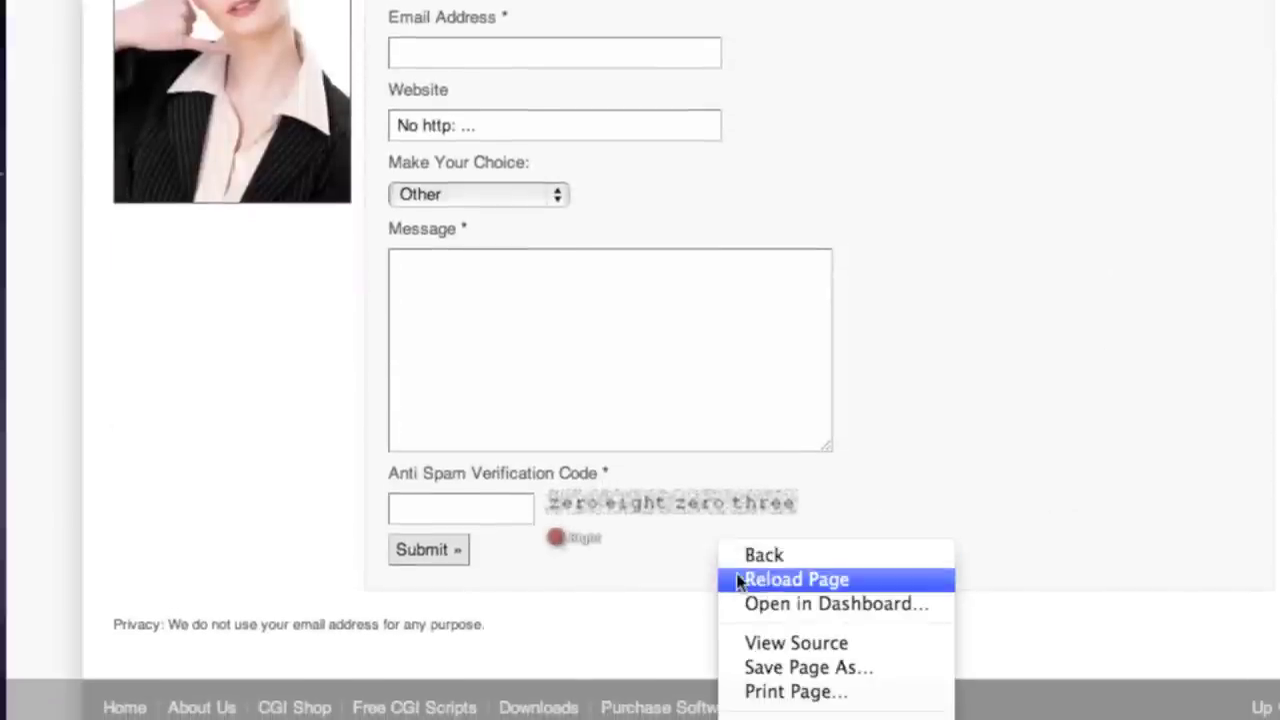
pyautogui.click(735, 574)
pyautogui.click(500, 509)
pyautogui.write('1')
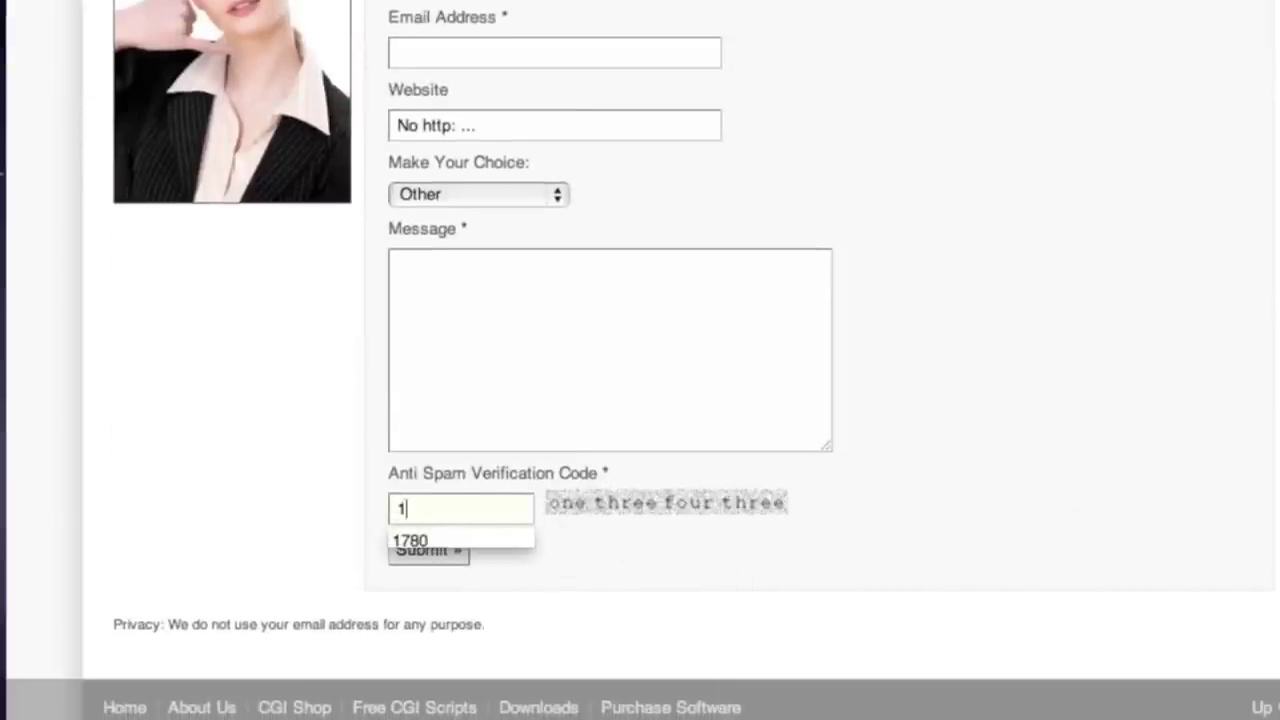
pyautogui.write('343')
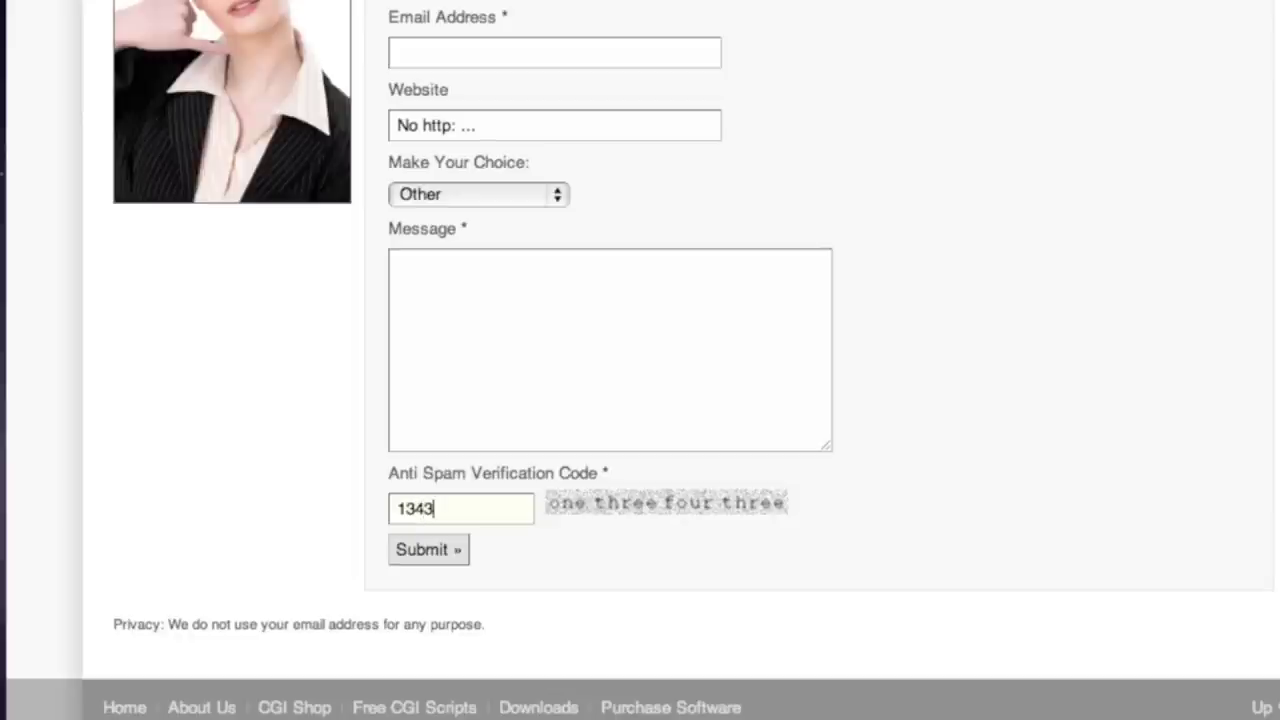
pyautogui.click(436, 558)
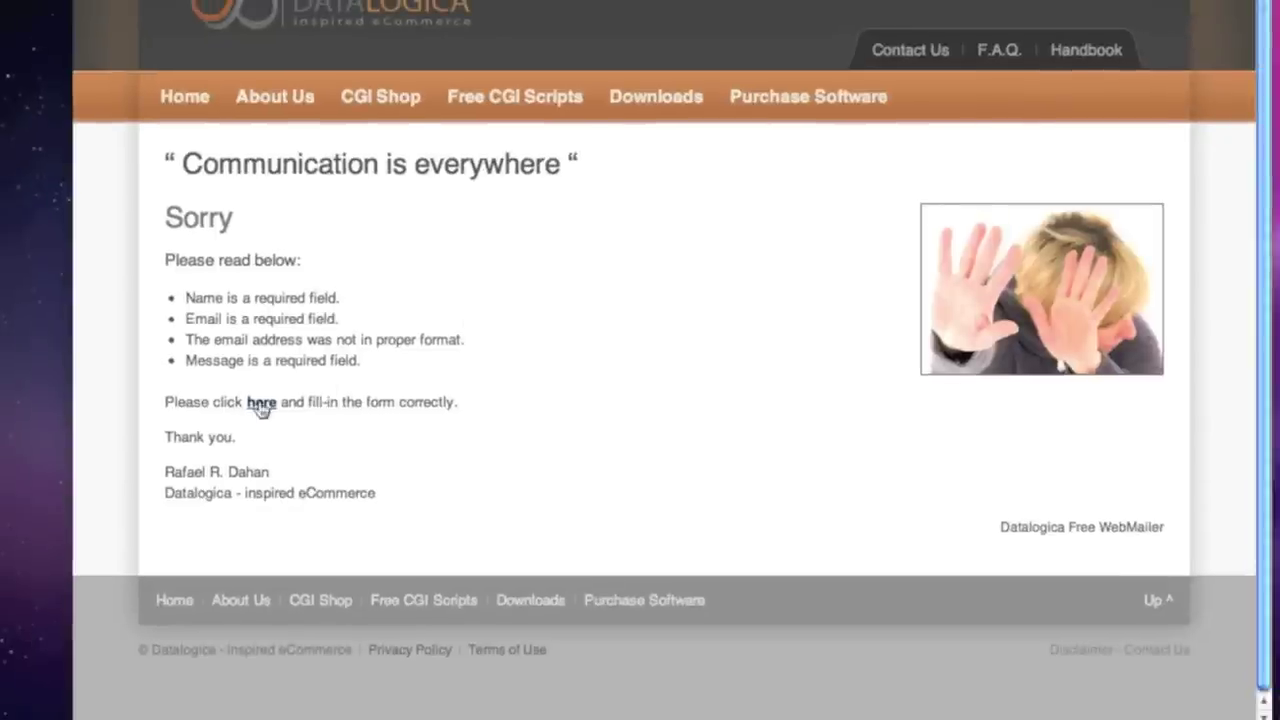
# Go back to the Datalogica home page, then open Contact Us on the mailer.datalogica.nl demo site.
pyautogui.click(261, 403)
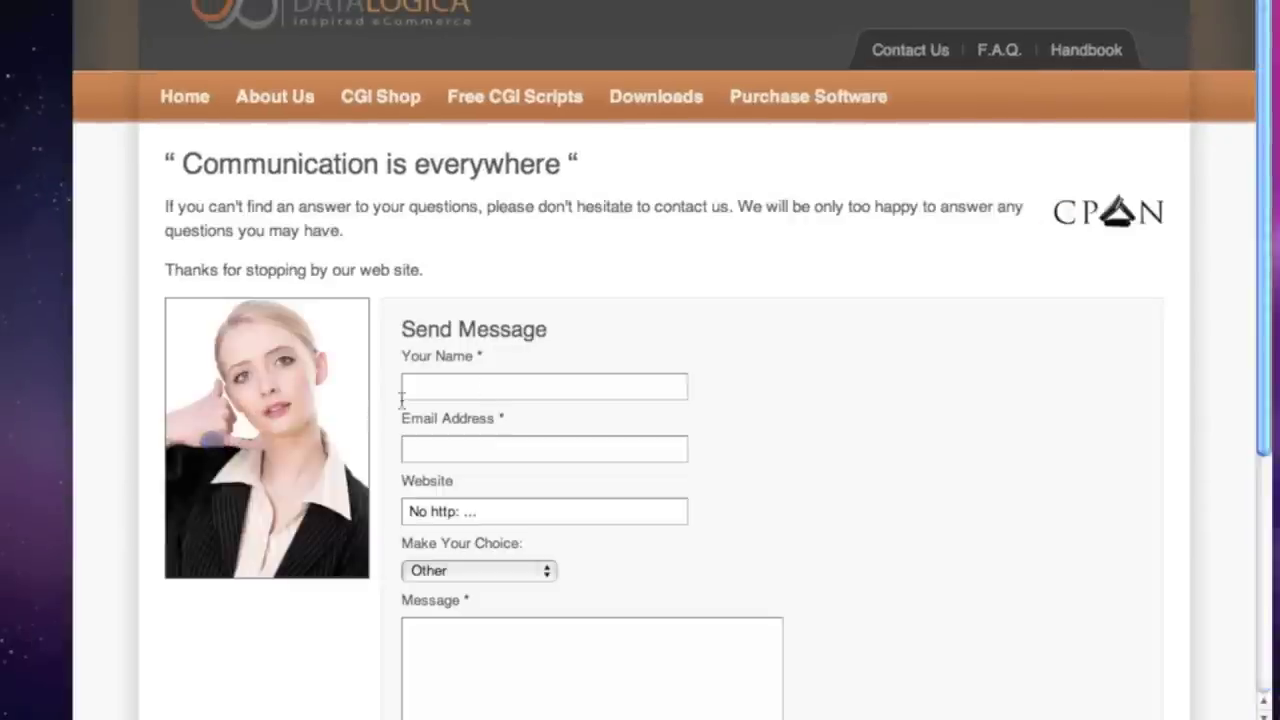
pyautogui.scroll(-3, 650, 402)
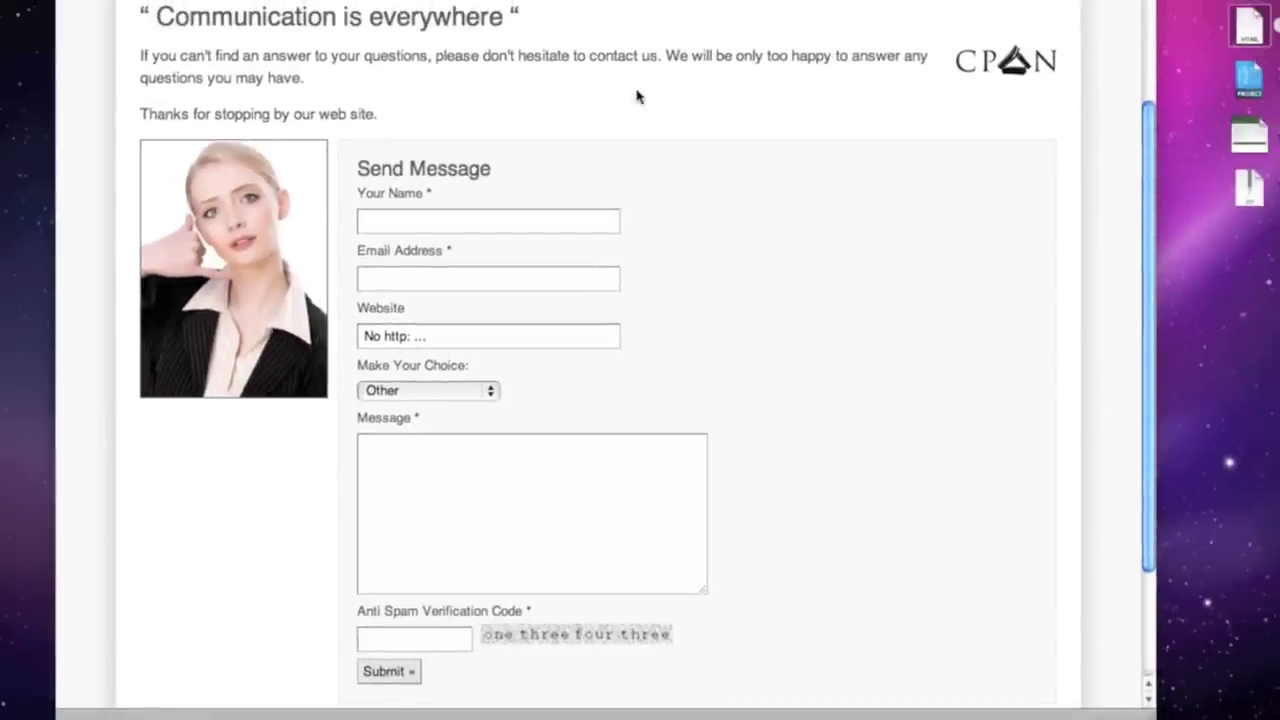
pyautogui.scroll(-1, 636, 96)
pyautogui.scroll(4, 636, 96)
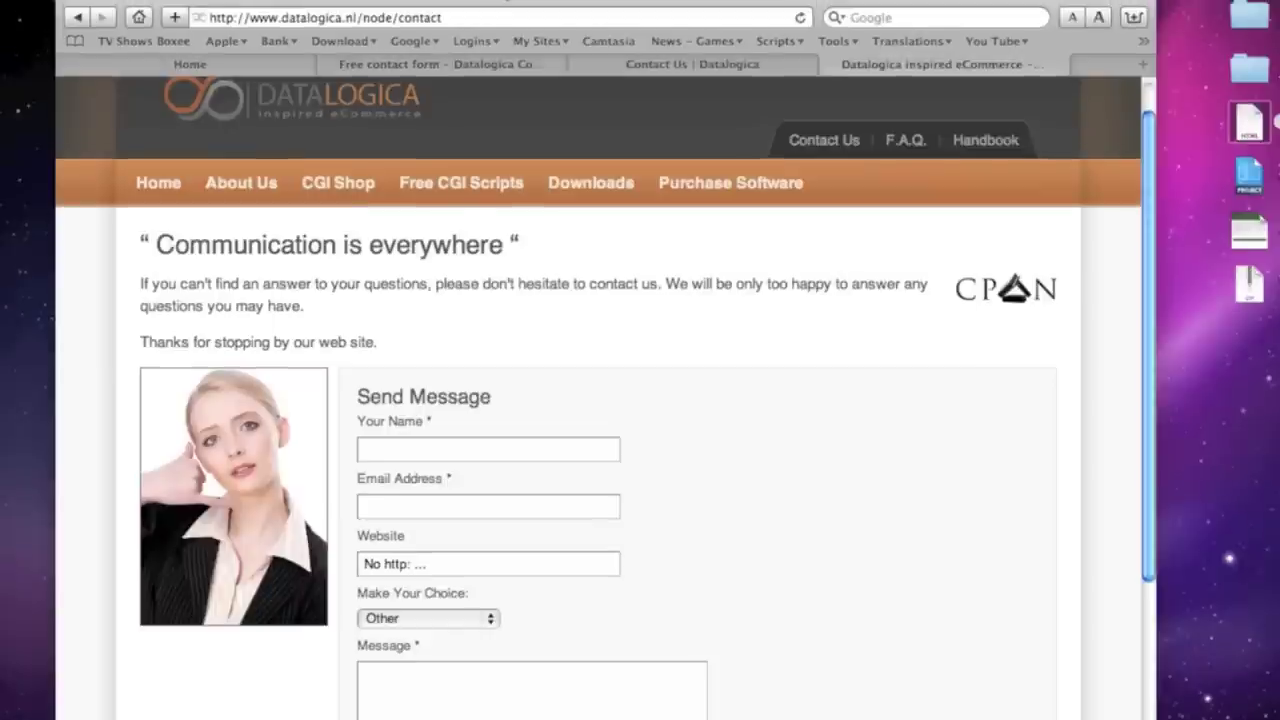
pyautogui.click(153, 190)
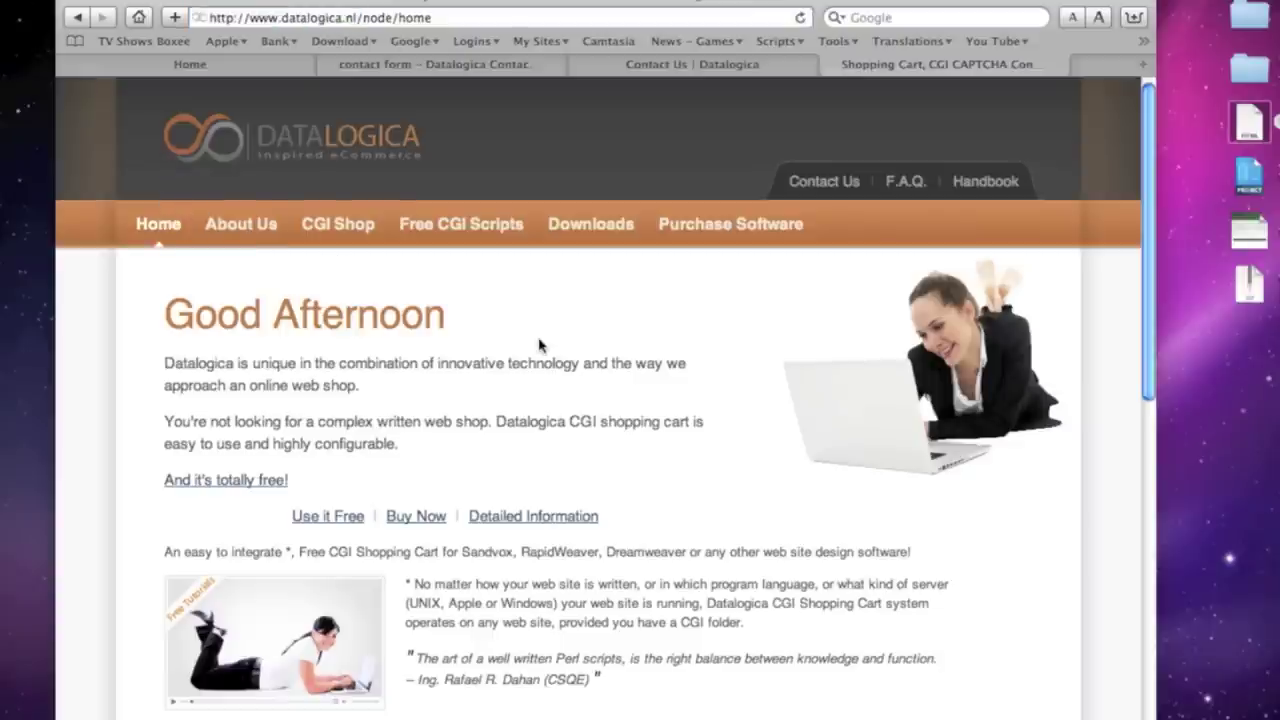
pyautogui.click(267, 68)
pyautogui.click(803, 254)
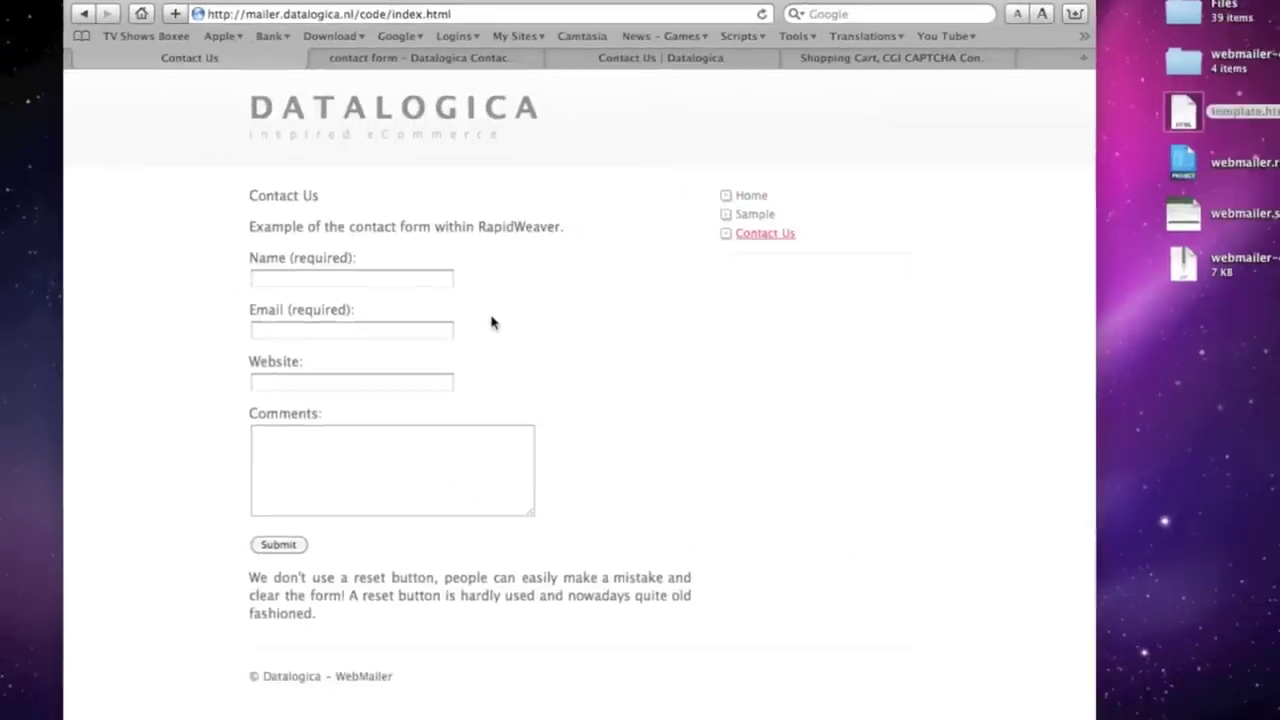